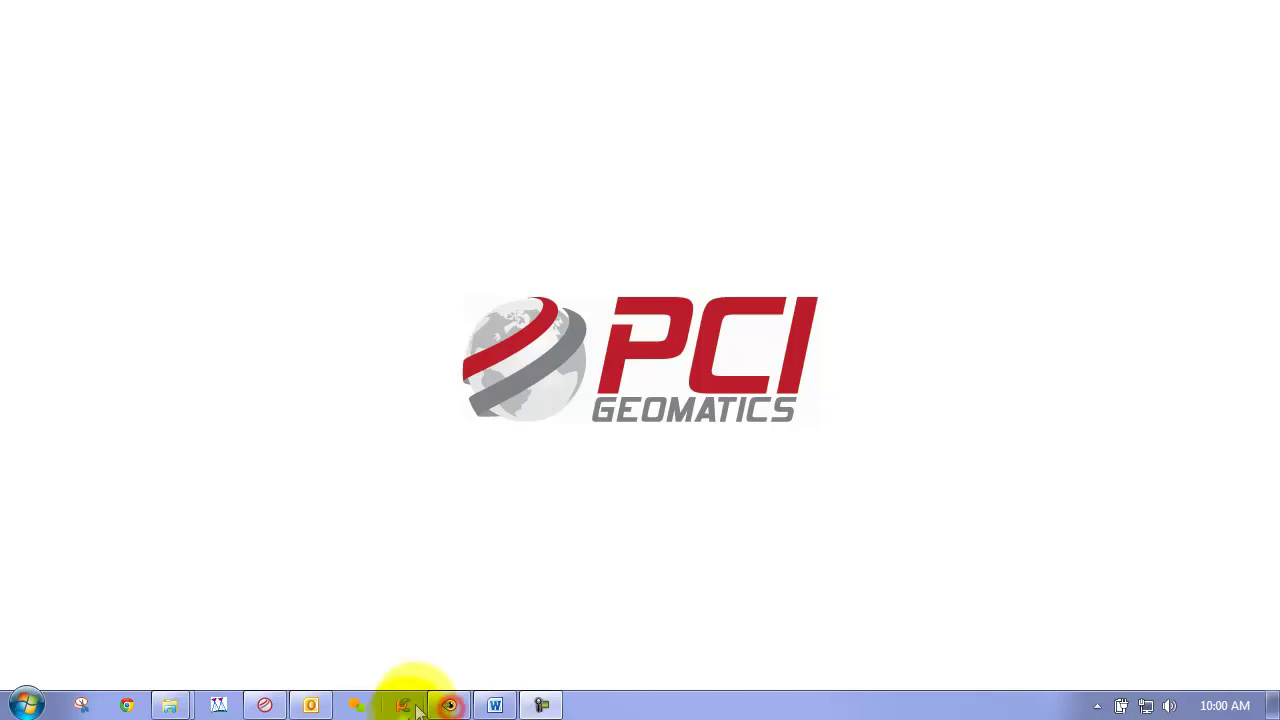
Step: Restore the Haze Removal Gallery project and pan around the hazy Ikonos image
{"action": "left_click", "coordinate": [447, 705]}
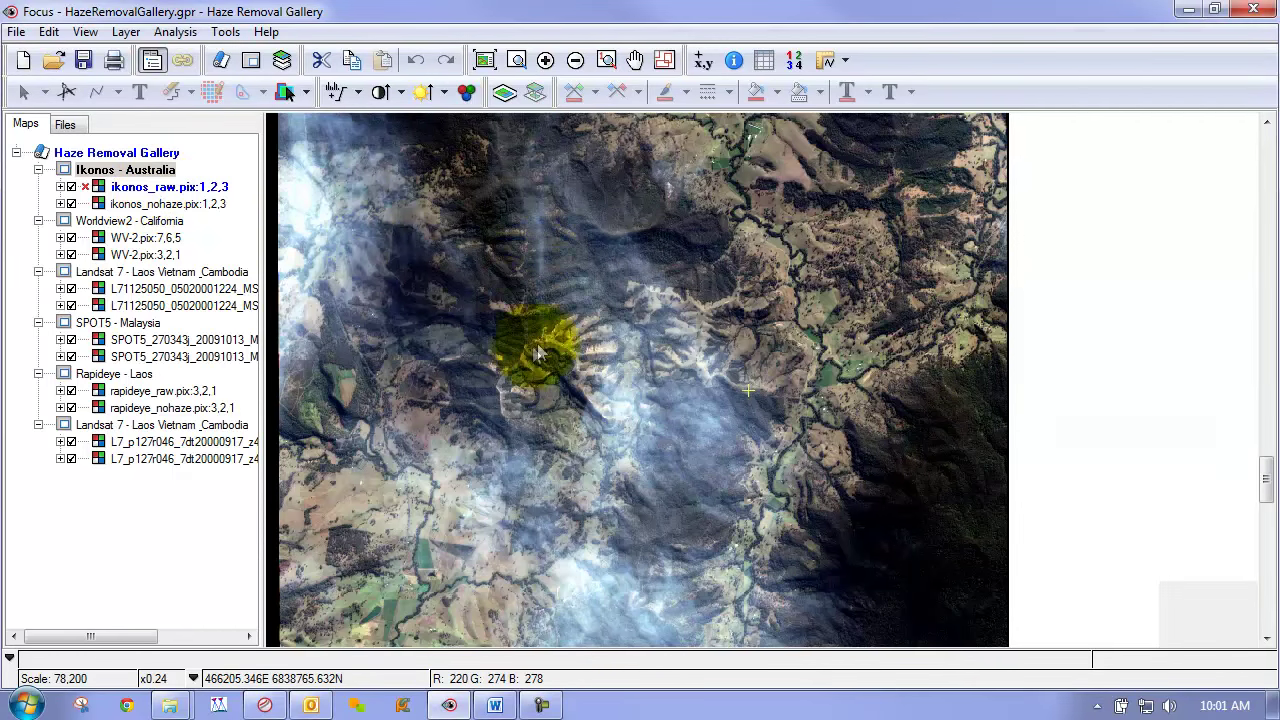
{"action": "left_click_drag", "start_coordinate": [500, 423], "coordinate": [492, 346]}
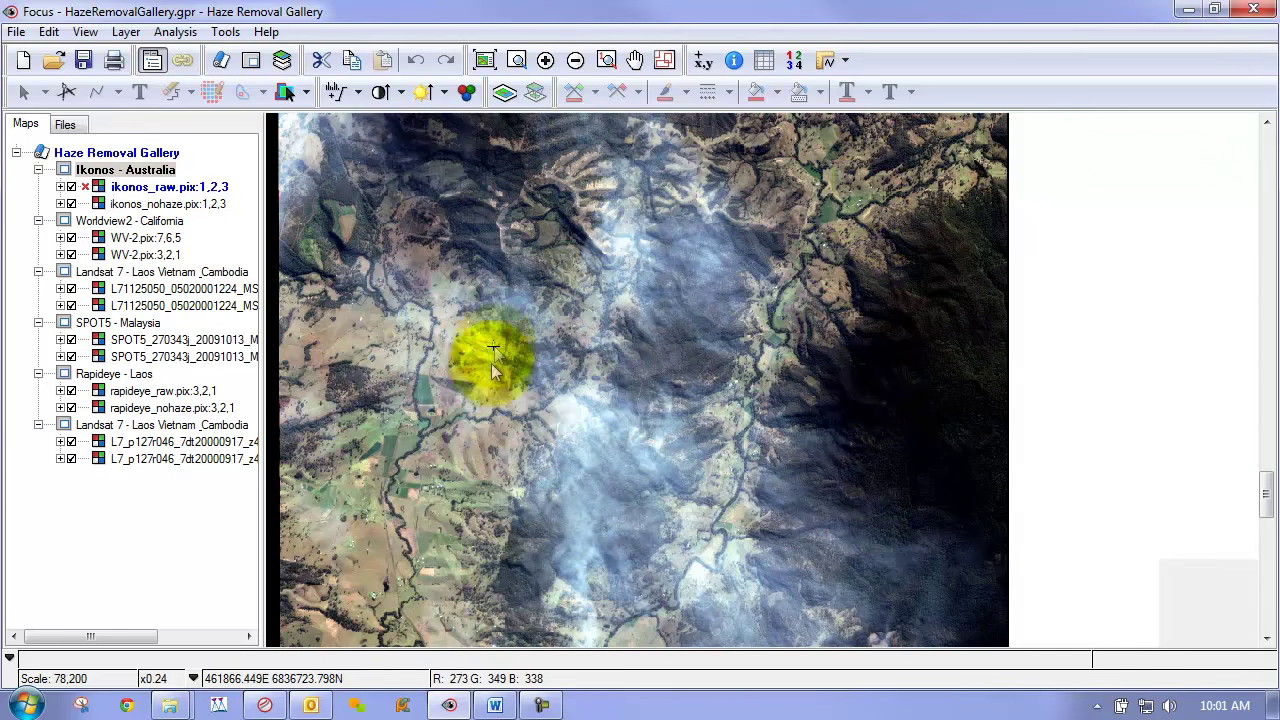
{"action": "left_click_drag", "start_coordinate": [657, 311], "coordinate": [743, 457]}
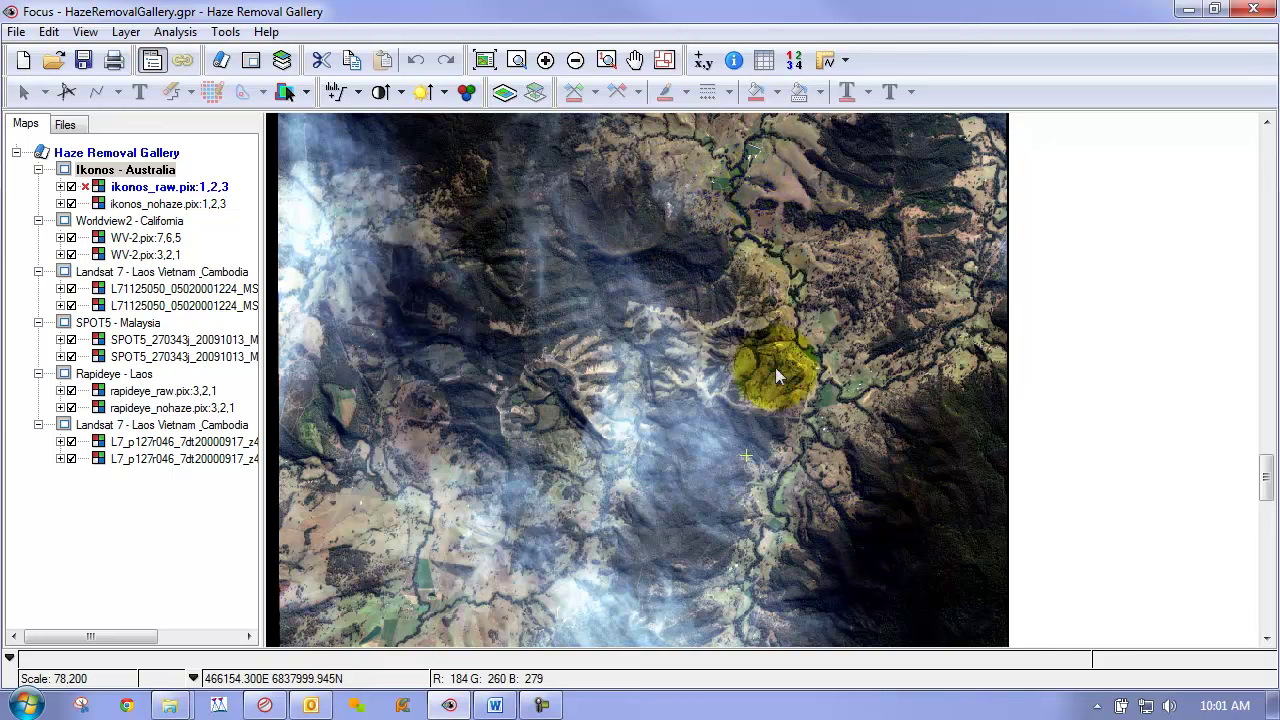
{"action": "left_click_drag", "start_coordinate": [529, 486], "coordinate": [569, 375]}
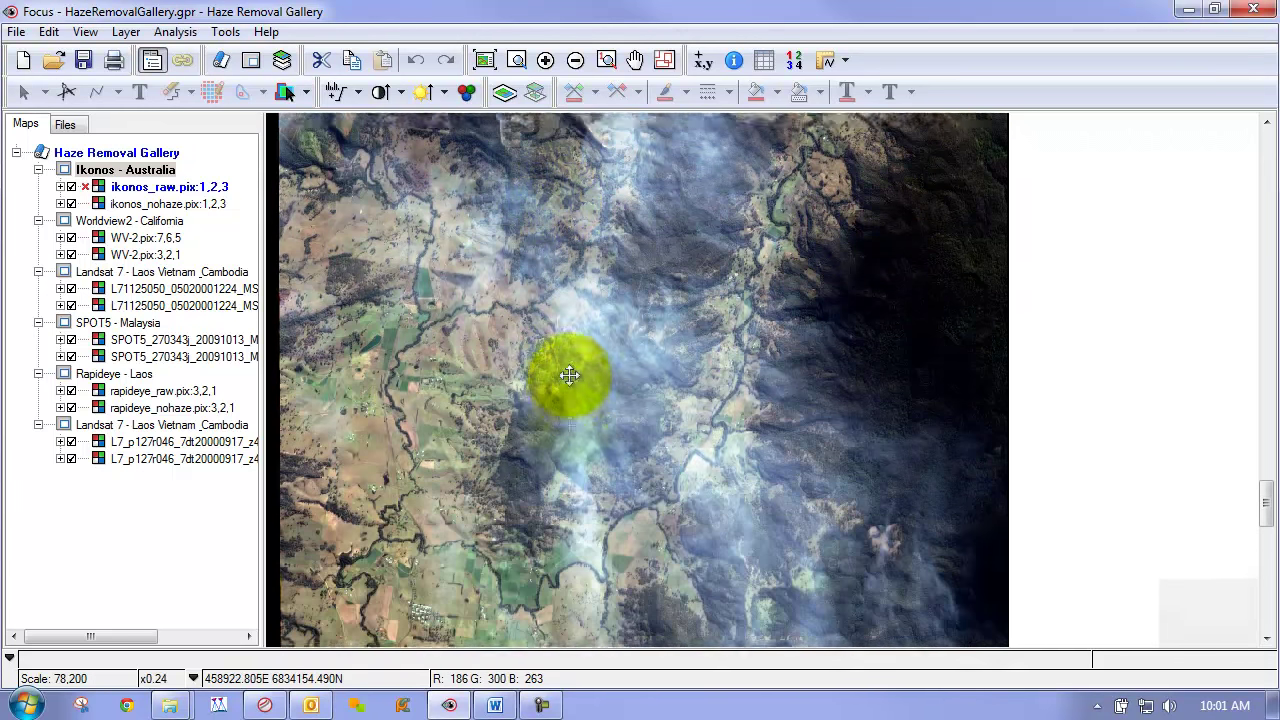
{"action": "left_click_drag", "start_coordinate": [572, 524], "coordinate": [571, 395]}
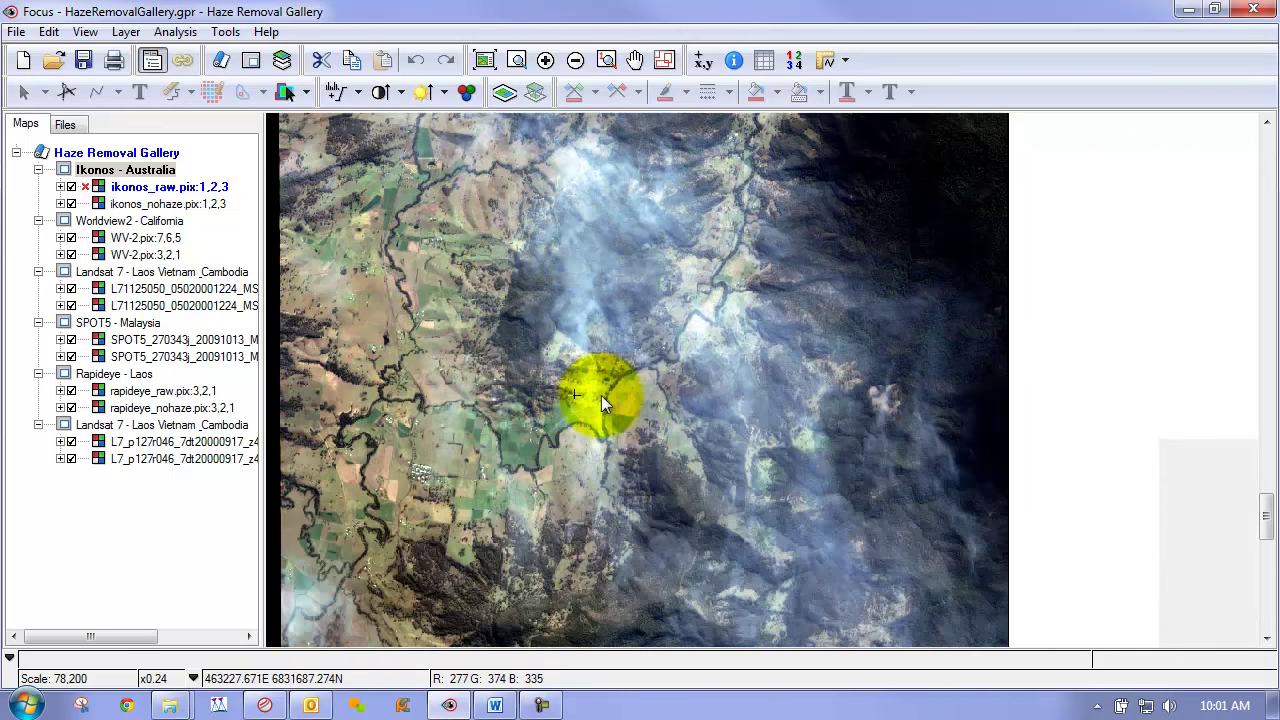
{"action": "left_click_drag", "start_coordinate": [606, 277], "coordinate": [614, 371]}
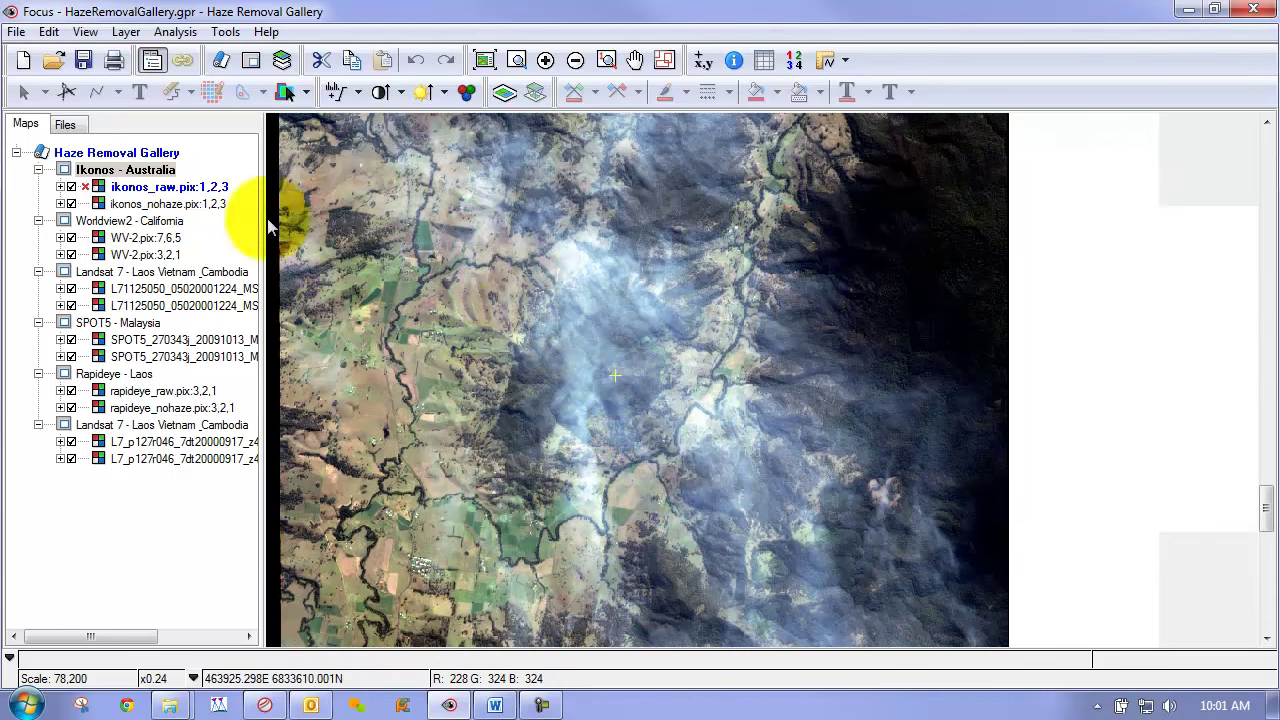
Step: Flip the ikonos_raw layer on and off to compare hazy and clear Ikonos imagery
{"action": "left_click", "coordinate": [72, 187]}
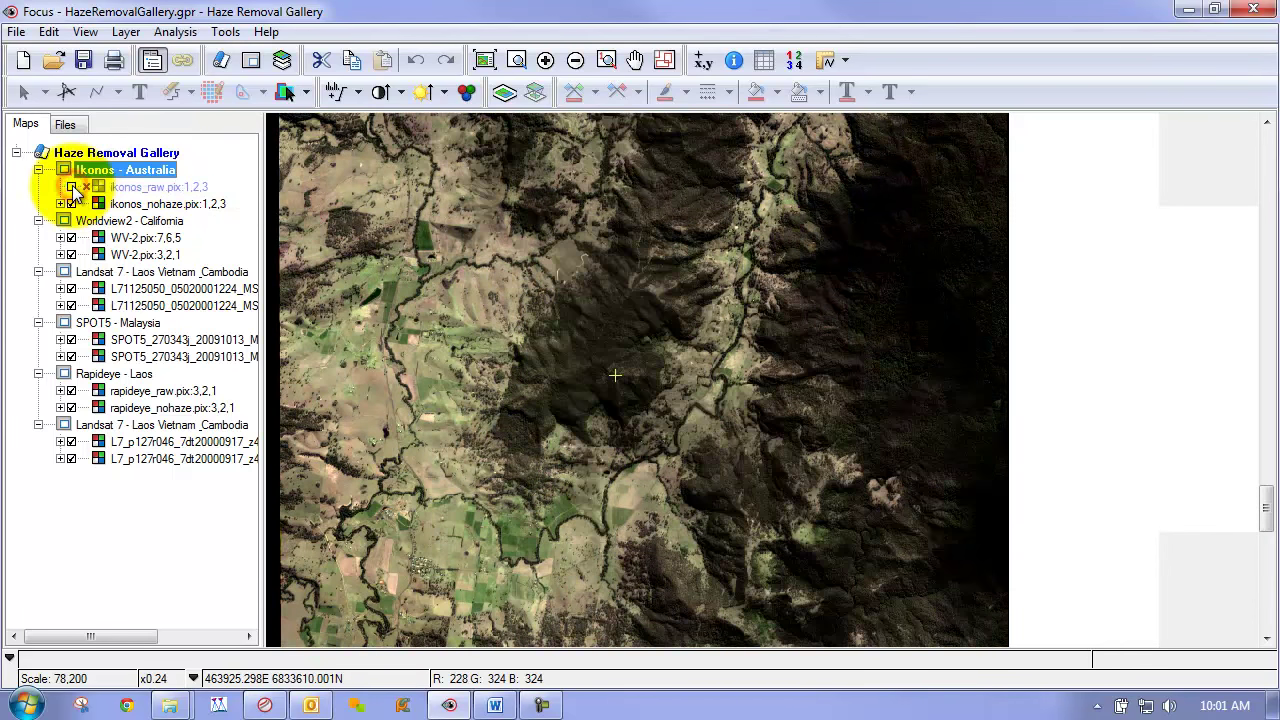
{"action": "scroll", "coordinate": [600, 338], "scroll_direction": "up", "scroll_amount": 1}
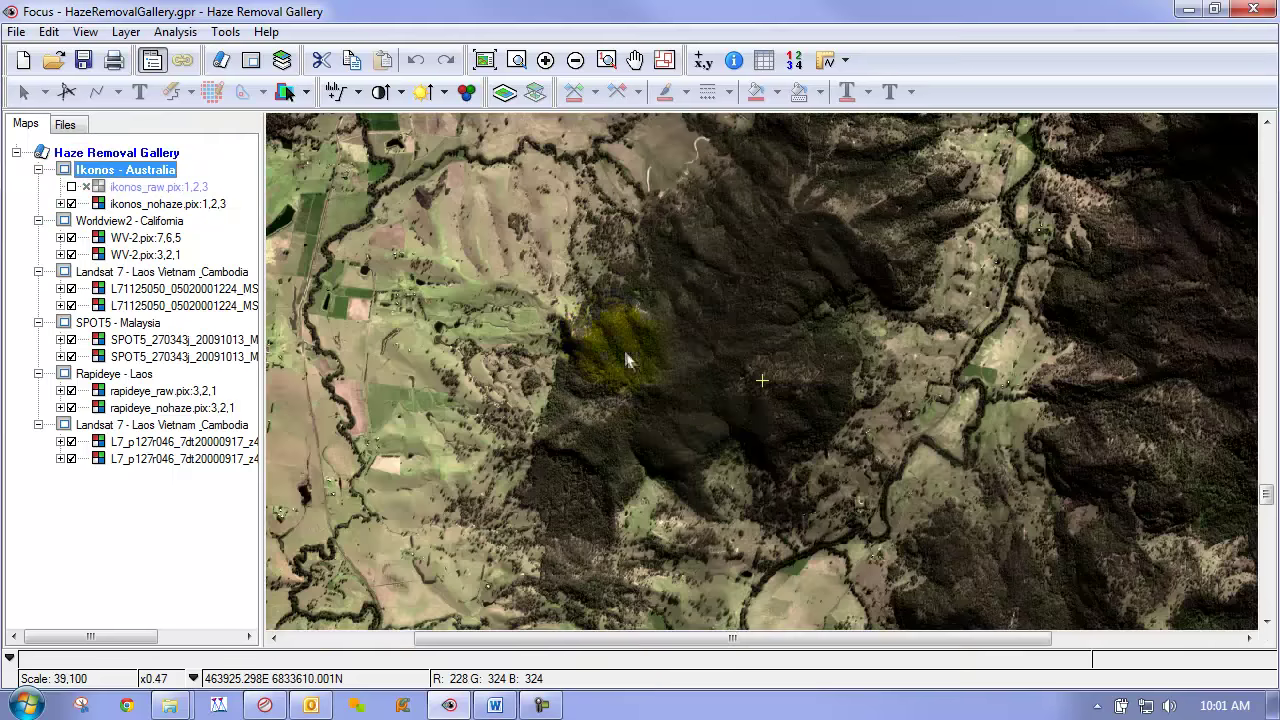
{"action": "left_click", "coordinate": [72, 187]}
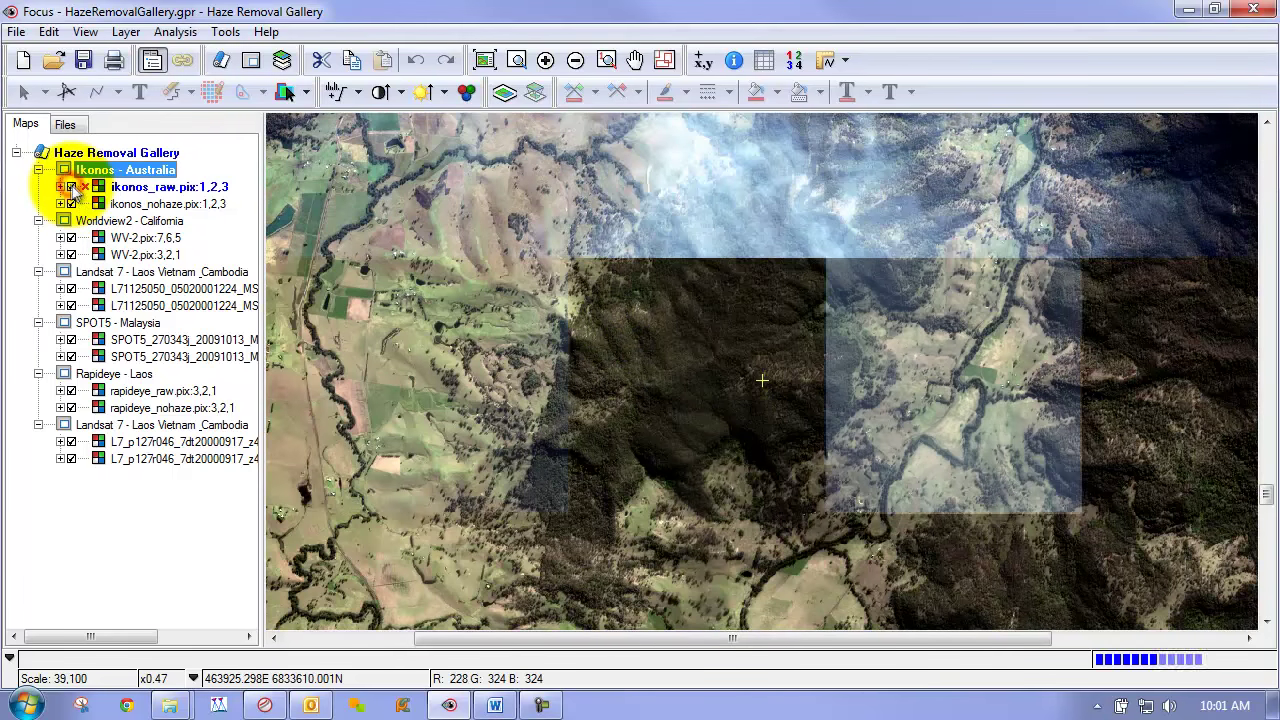
{"action": "left_click", "coordinate": [72, 187]}
{"action": "left_click", "coordinate": [72, 187]}
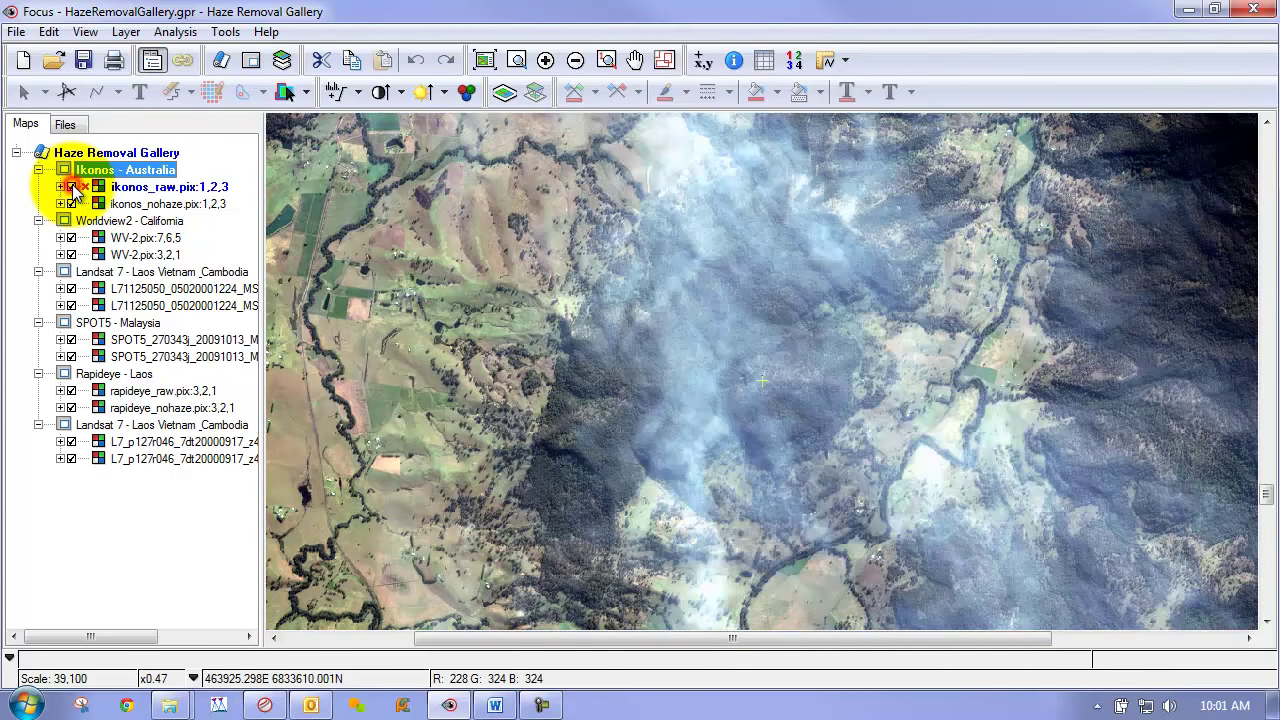
{"action": "left_click", "coordinate": [72, 187]}
Step: Pan the zoomed Ikonos view, recompare with ikonos_raw left hidden, and select Worldview2 - California
{"action": "left_click_drag", "start_coordinate": [380, 295], "coordinate": [460, 283]}
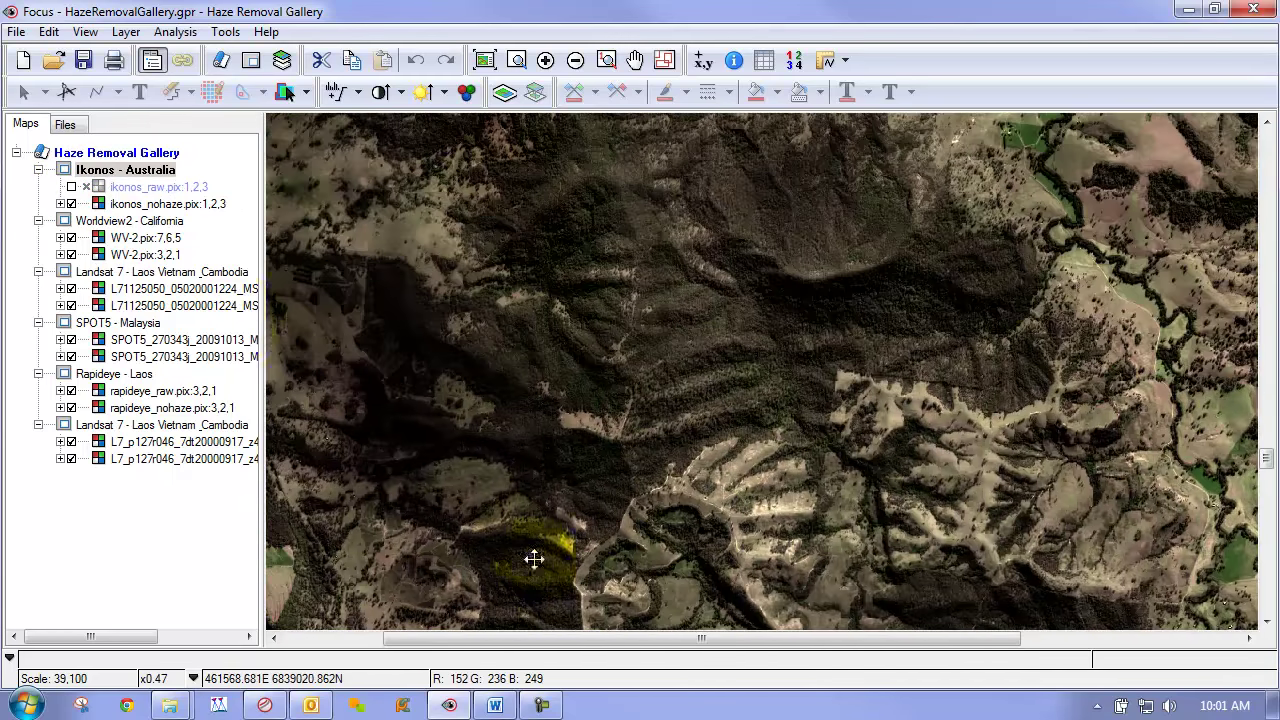
{"action": "left_click", "coordinate": [72, 187]}
{"action": "left_click", "coordinate": [72, 187]}
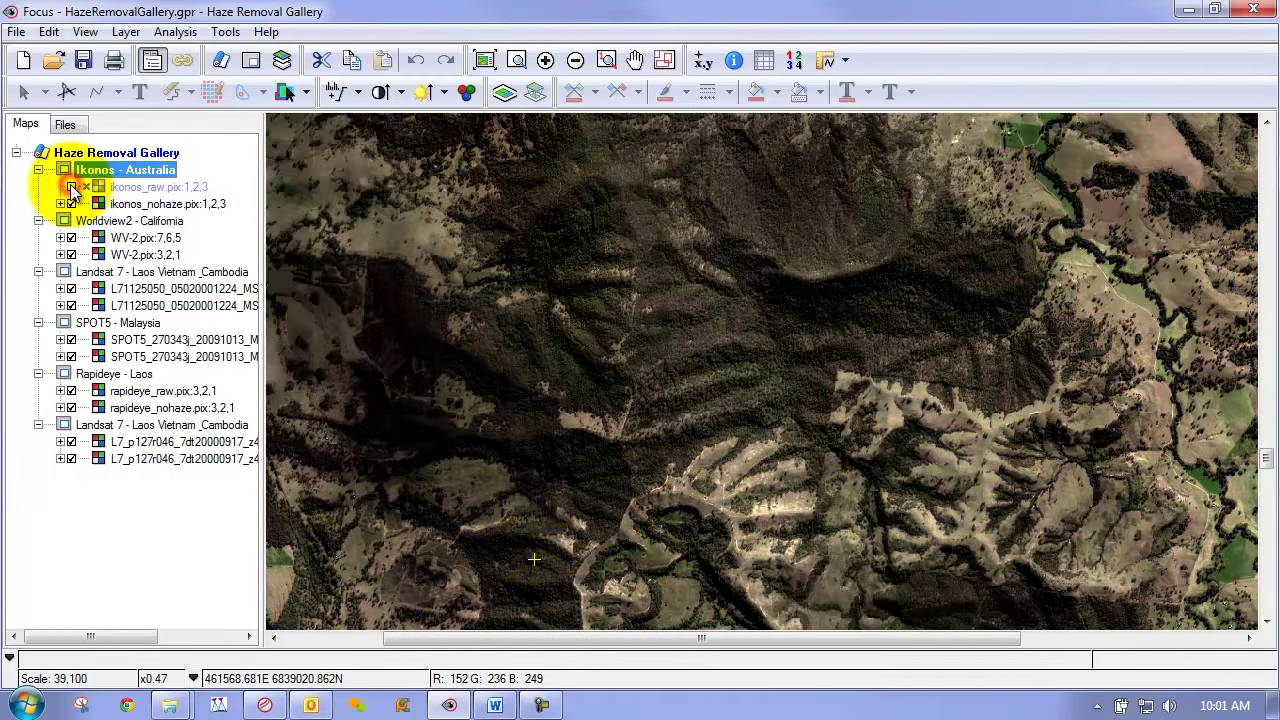
{"action": "left_click", "coordinate": [72, 187]}
{"action": "left_click", "coordinate": [72, 187]}
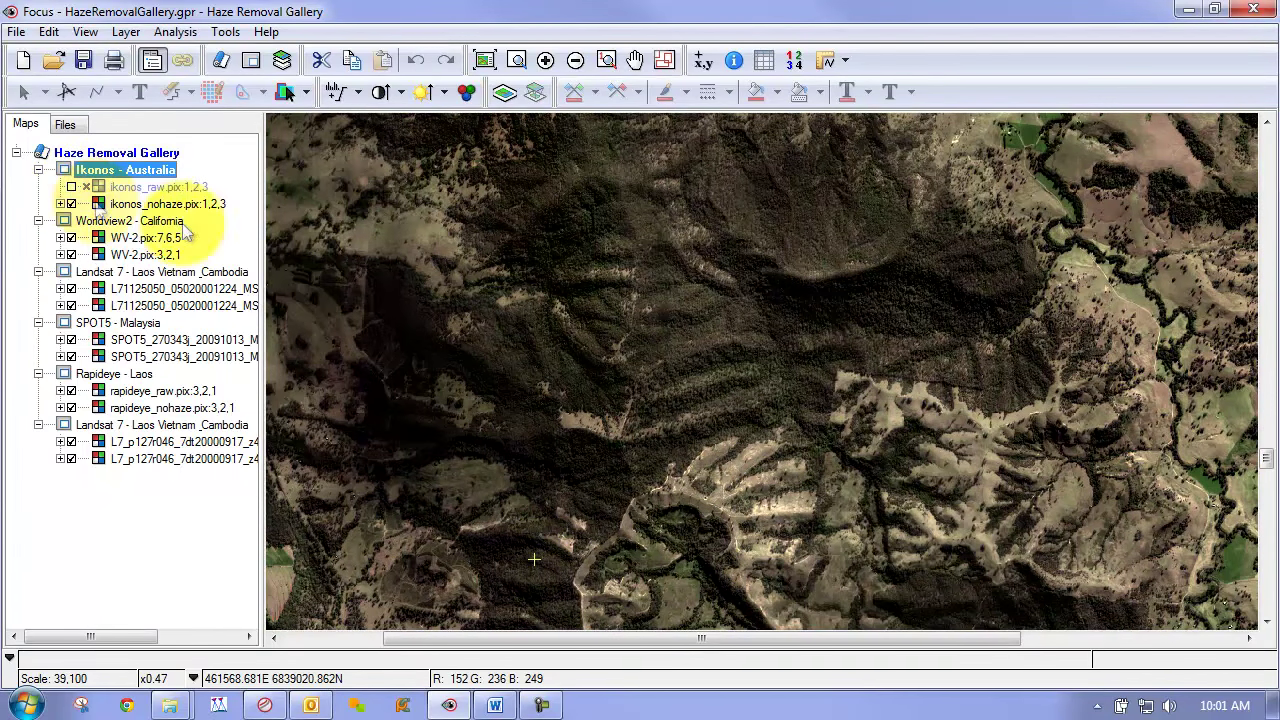
{"action": "left_click", "coordinate": [125, 221]}
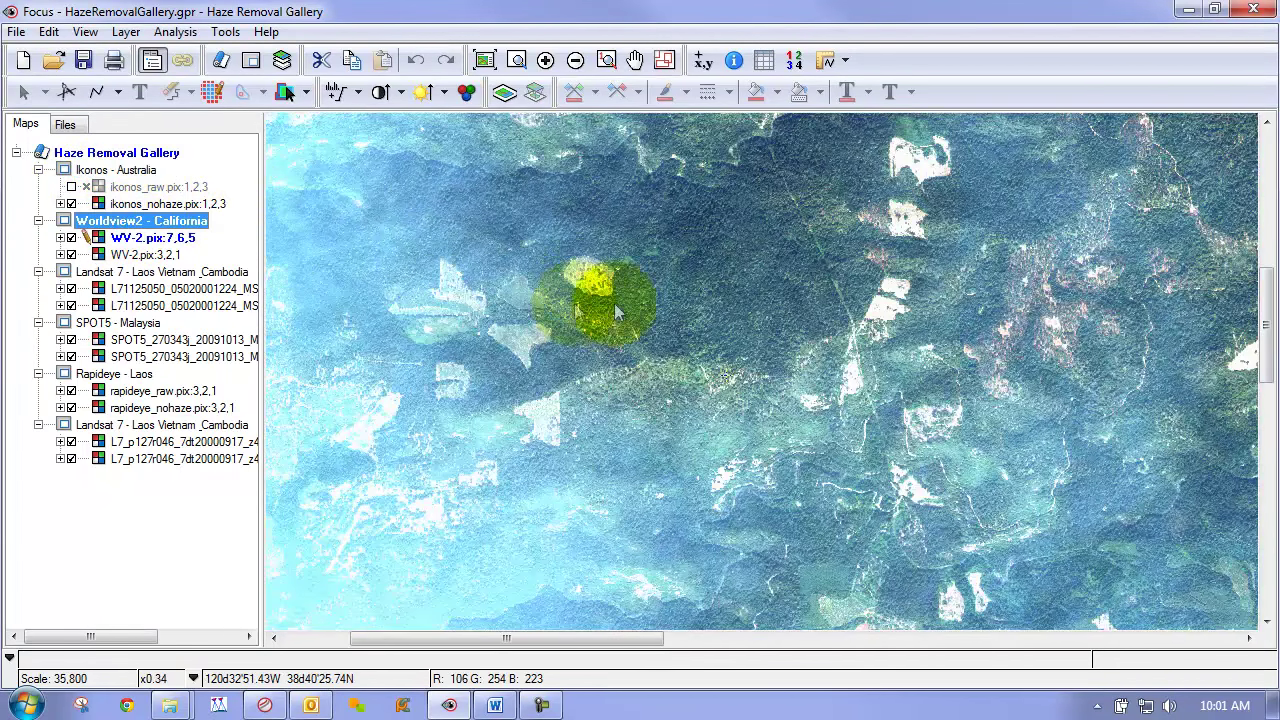
Step: Zoom out on Worldview2 - California, flip WV-2.pix:7,6,5 leaving it hidden, then select Landsat 7
{"action": "left_click", "coordinate": [562, 305]}
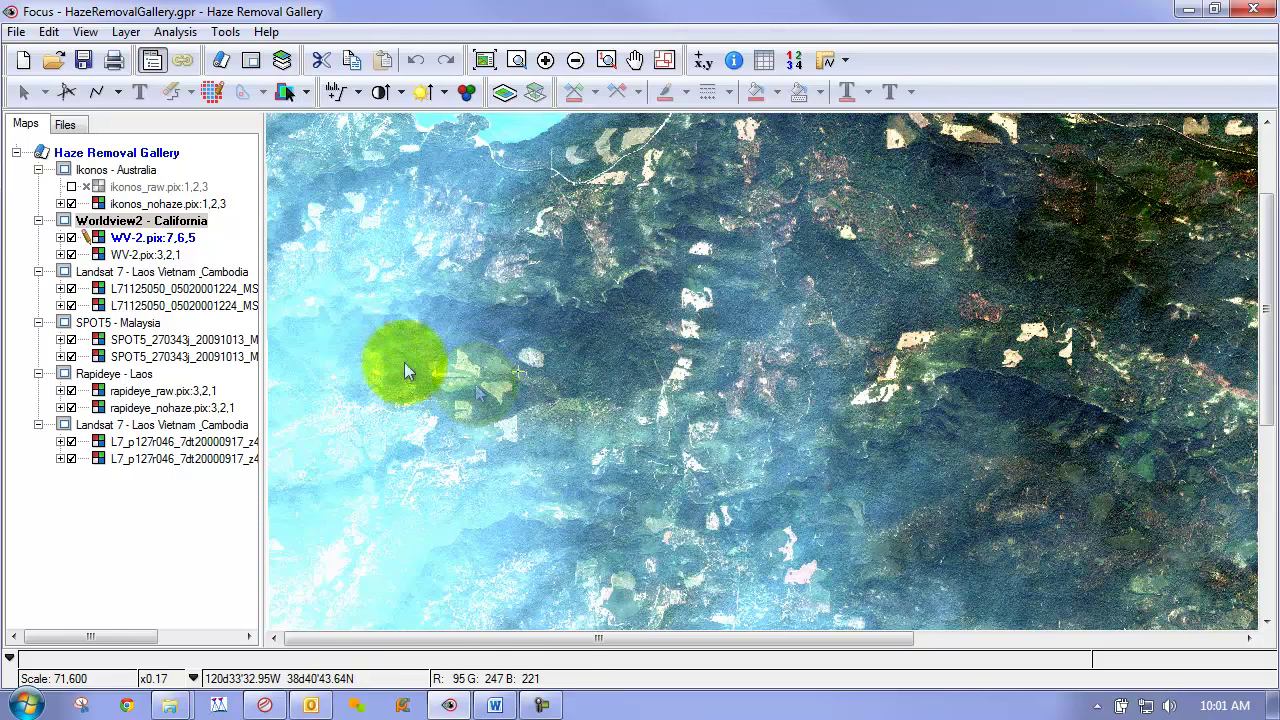
{"action": "scroll", "coordinate": [1000, 368], "scroll_direction": "down", "scroll_amount": 1}
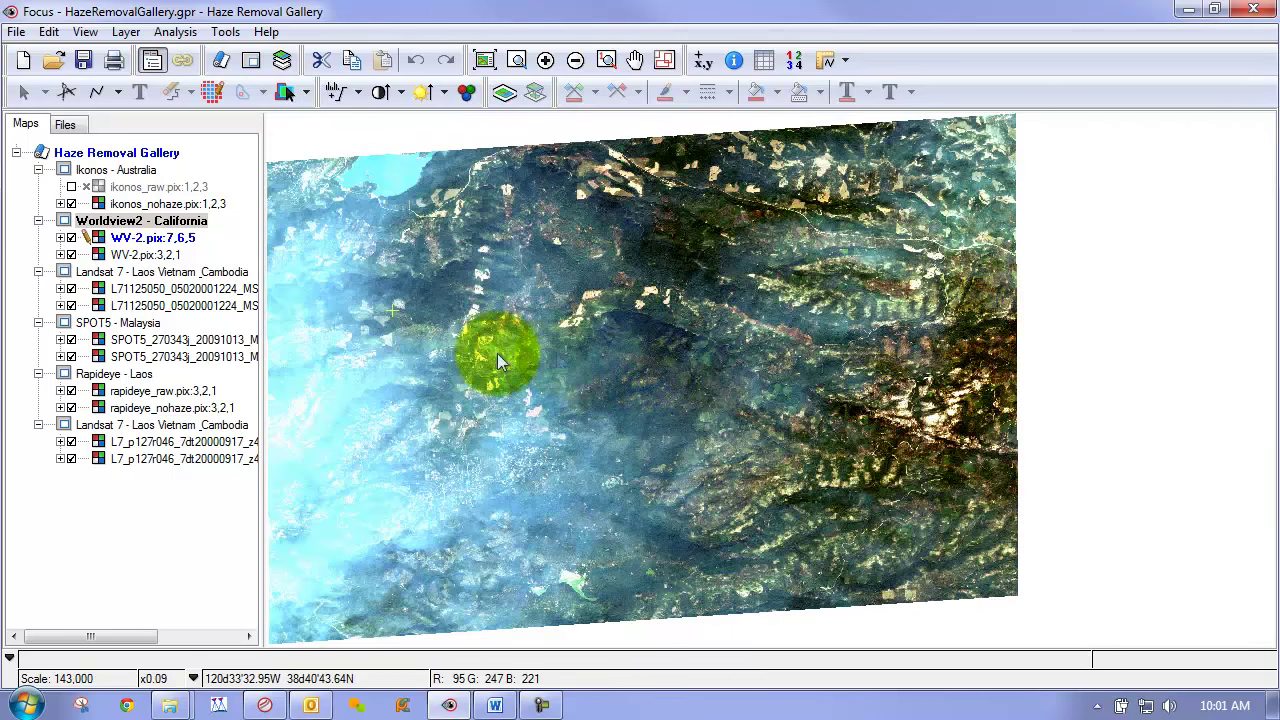
{"action": "left_click", "coordinate": [71, 238]}
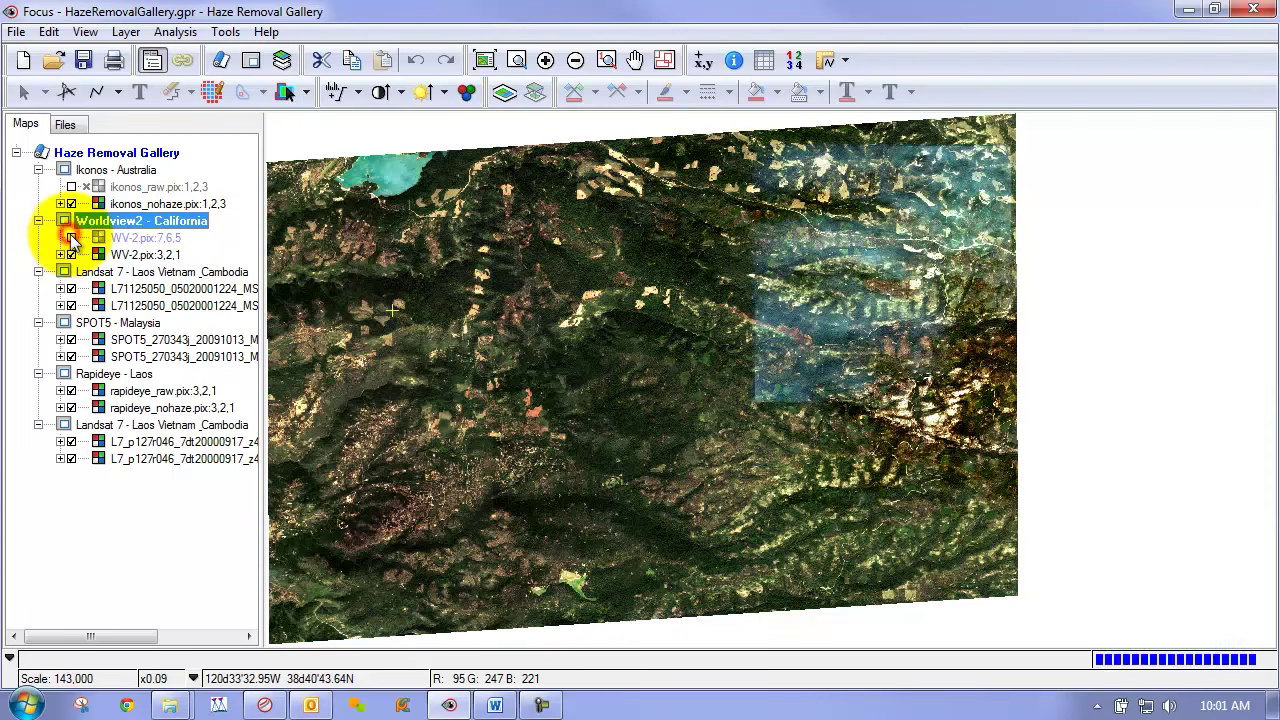
{"action": "left_click", "coordinate": [71, 238]}
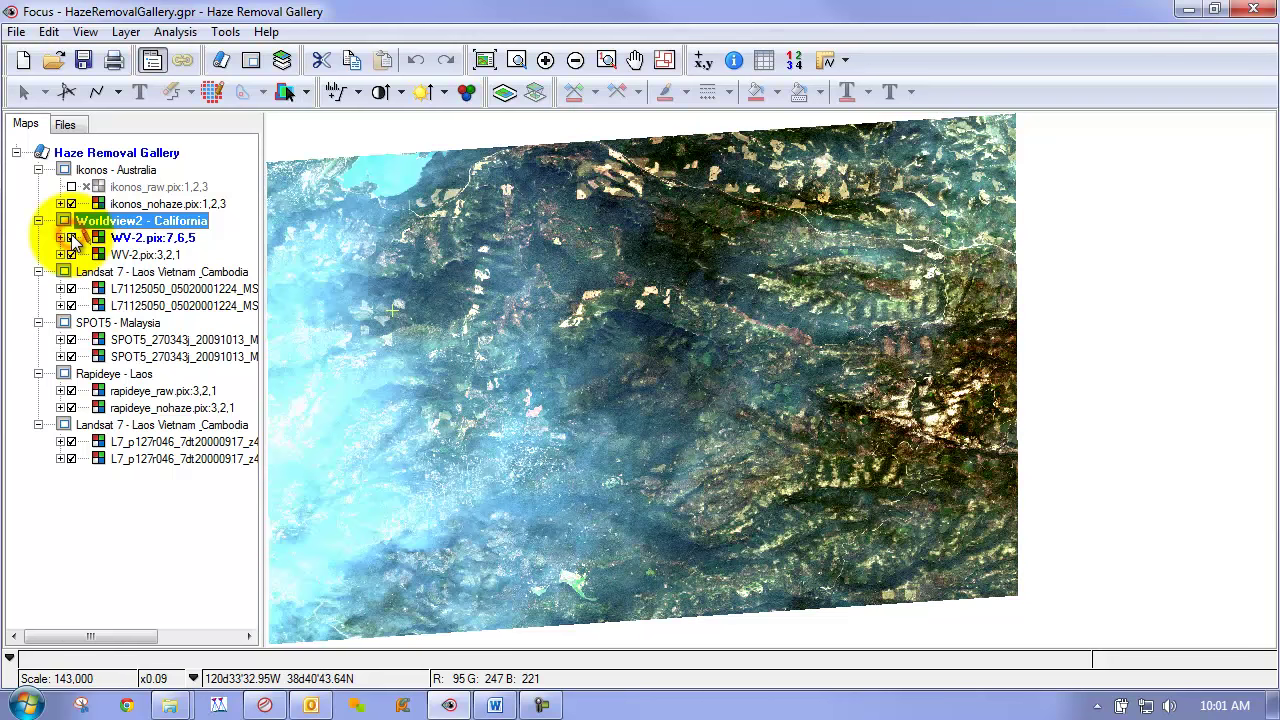
{"action": "left_click", "coordinate": [71, 238]}
{"action": "left_click", "coordinate": [71, 238]}
{"action": "left_click", "coordinate": [71, 238]}
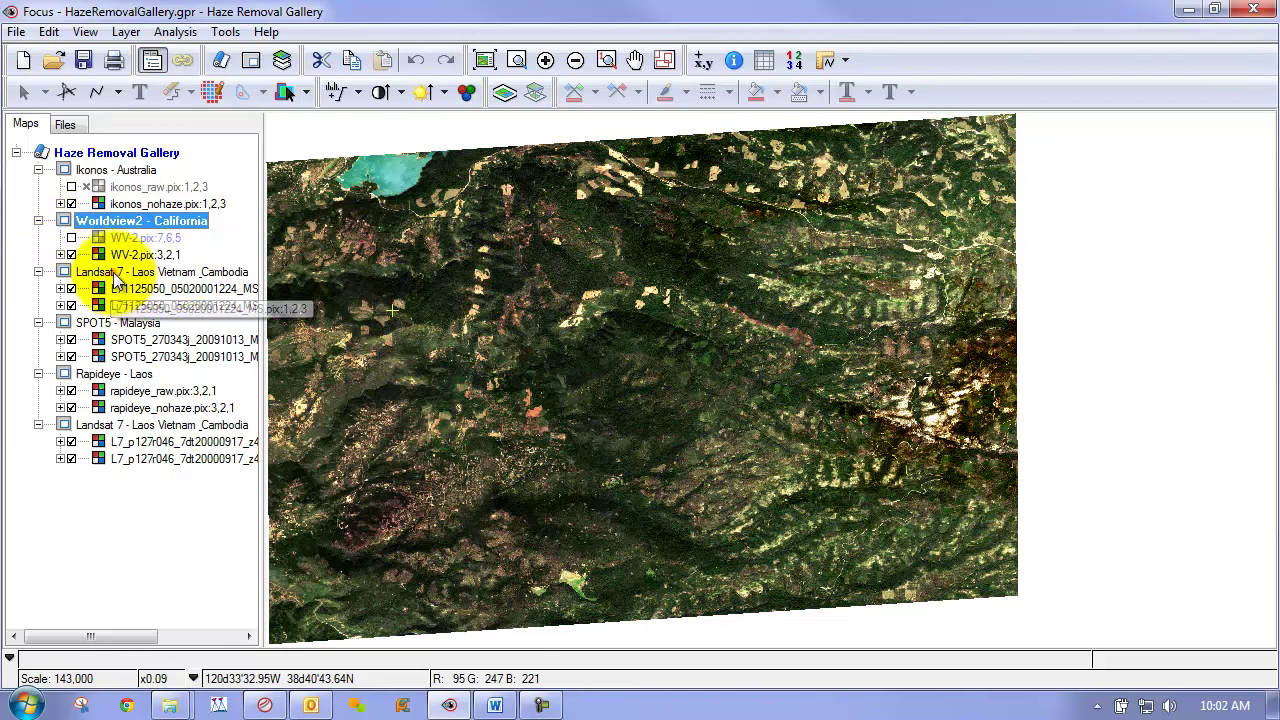
{"action": "left_click", "coordinate": [128, 289]}
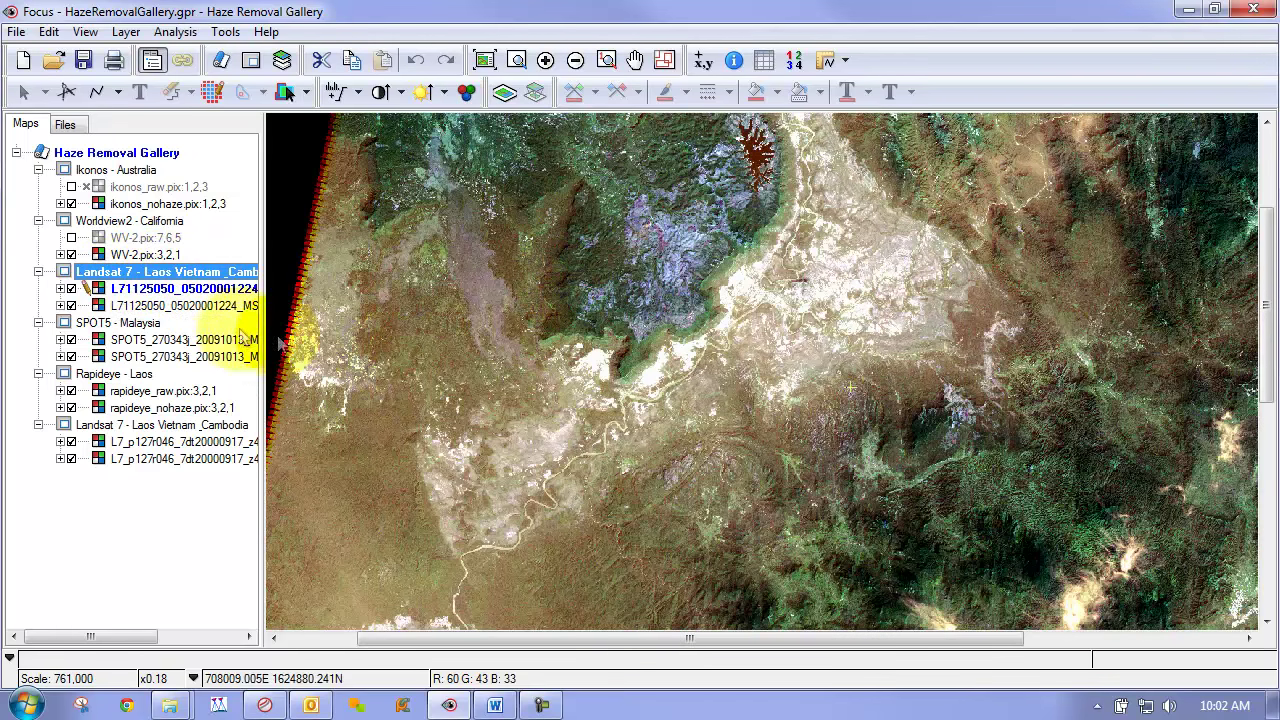
Step: Hide the first Landsat 7 layer, then switch to the SPOT5 - Malaysia scene and pan it
{"action": "left_click", "coordinate": [71, 289]}
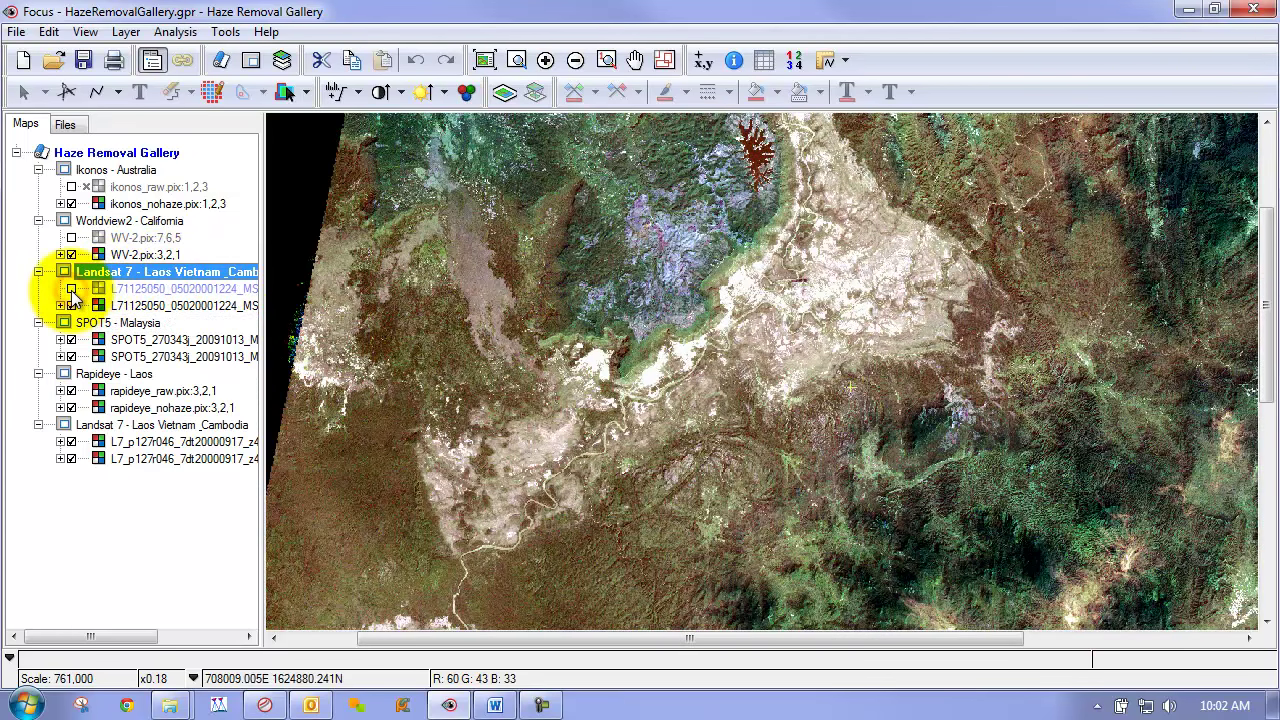
{"action": "left_click", "coordinate": [120, 323]}
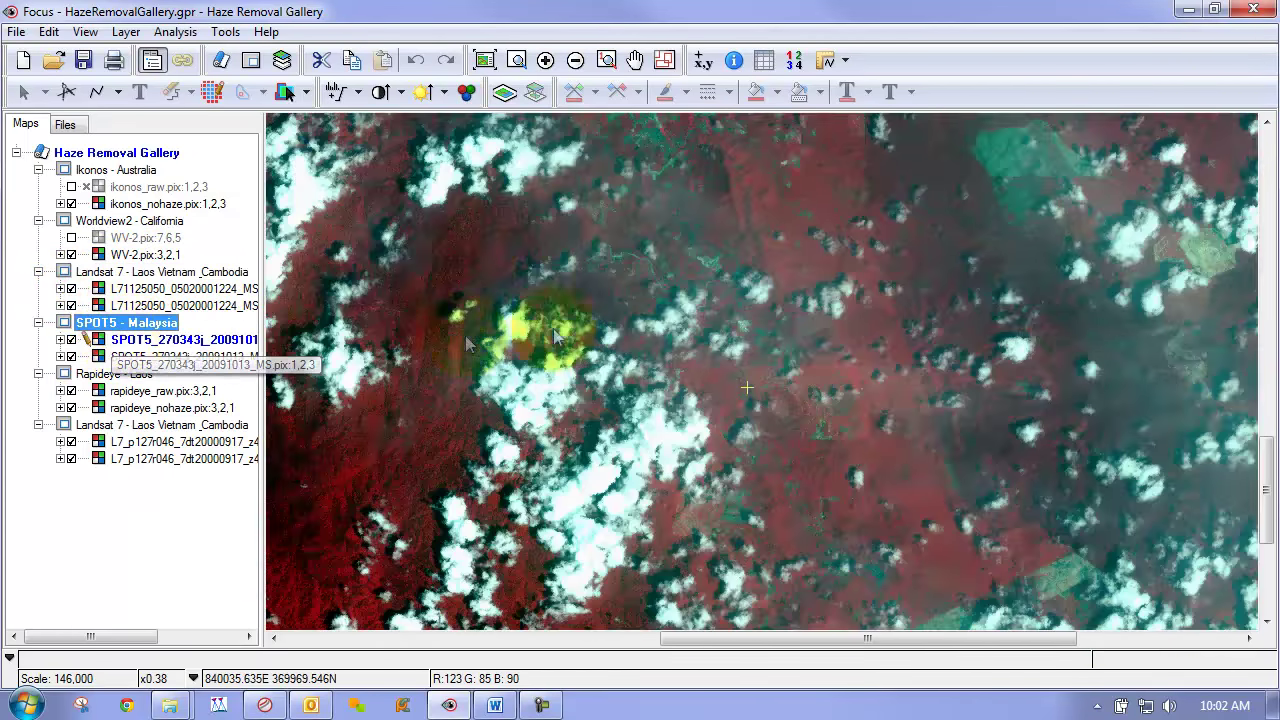
{"action": "left_click_drag", "start_coordinate": [821, 398], "coordinate": [670, 325]}
Step: Flip the hazy SPOT5 layer to compare, leave it hidden, and select the Rapideye - Laos map
{"action": "left_click", "coordinate": [71, 340]}
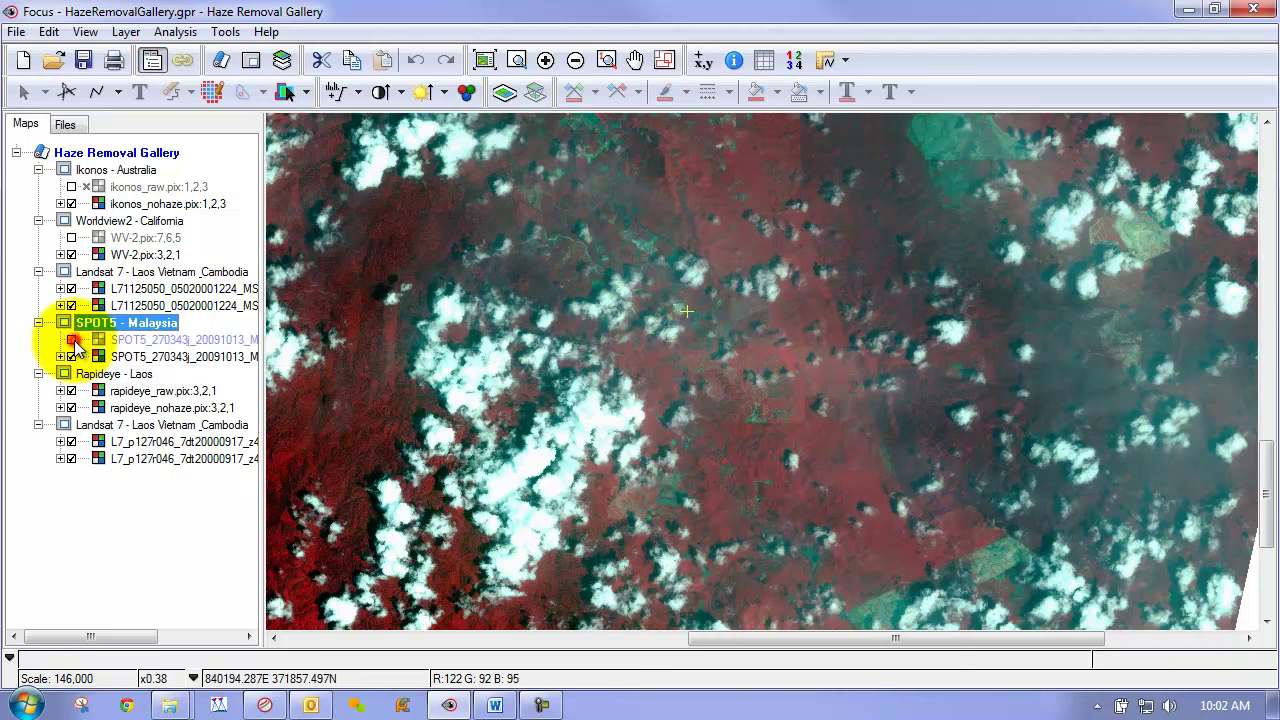
{"action": "left_click", "coordinate": [71, 340]}
{"action": "left_click", "coordinate": [71, 340]}
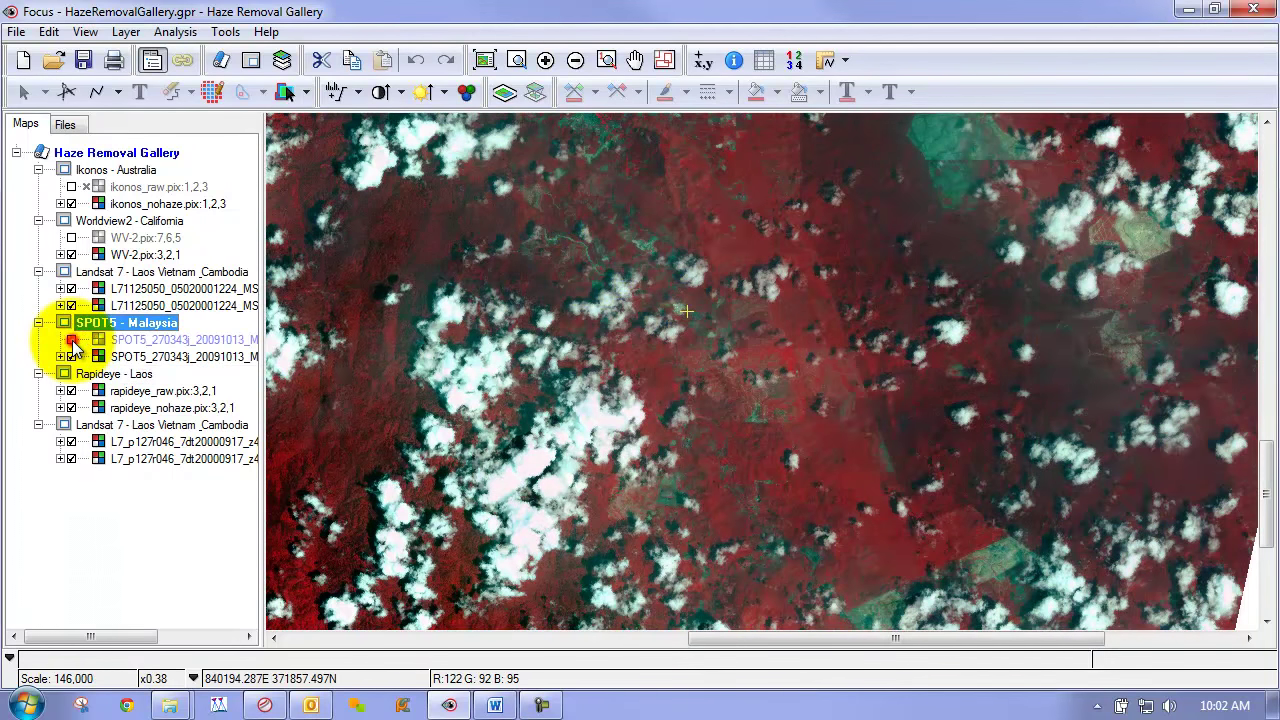
{"action": "left_click", "coordinate": [71, 340]}
{"action": "left_click", "coordinate": [71, 340]}
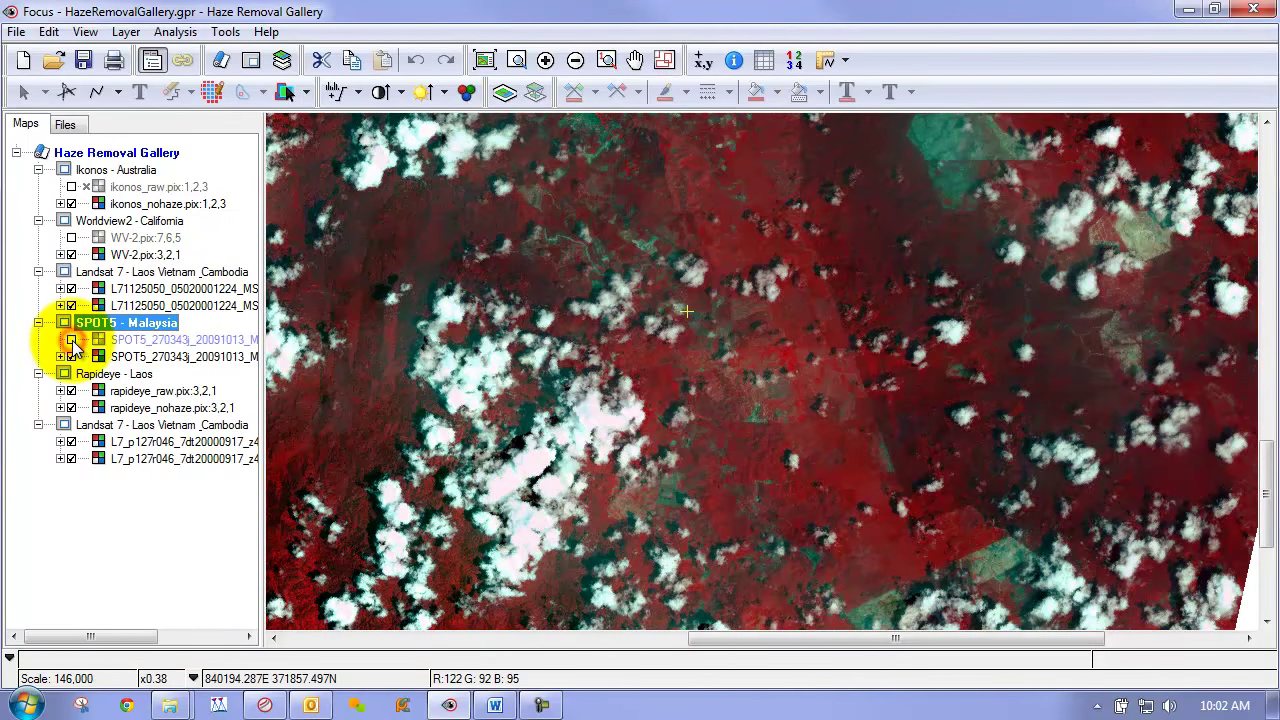
{"action": "left_click", "coordinate": [112, 376]}
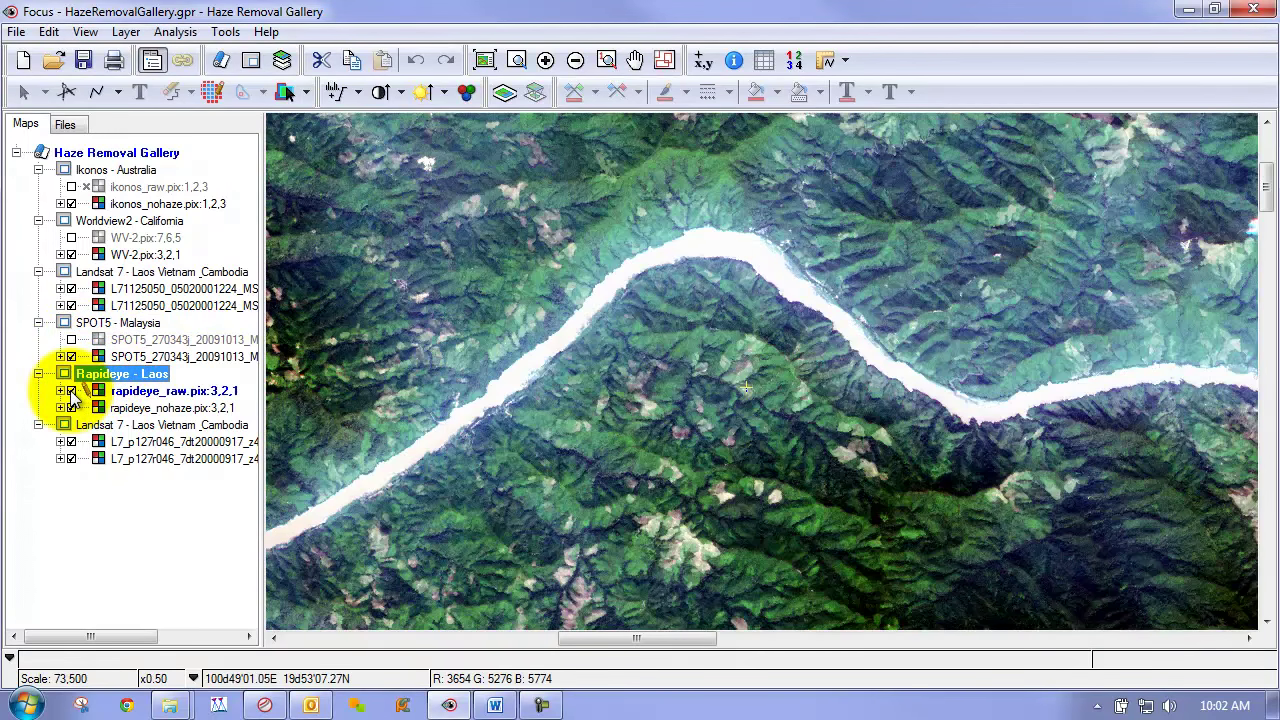
Step: Flip the rapideye_raw layer to compare hazy and haze-free Rapideye Laos imagery
{"action": "left_click", "coordinate": [71, 392]}
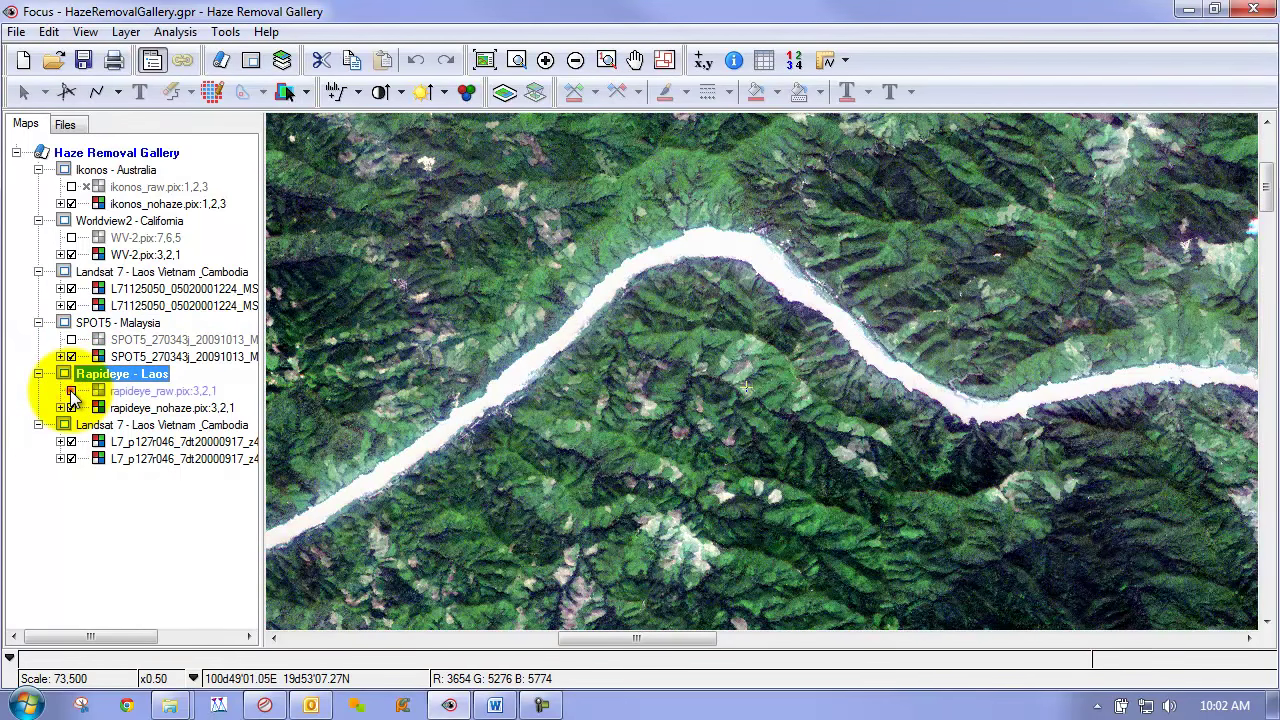
{"action": "left_click", "coordinate": [71, 391]}
{"action": "left_click", "coordinate": [71, 391]}
{"action": "left_click", "coordinate": [71, 391]}
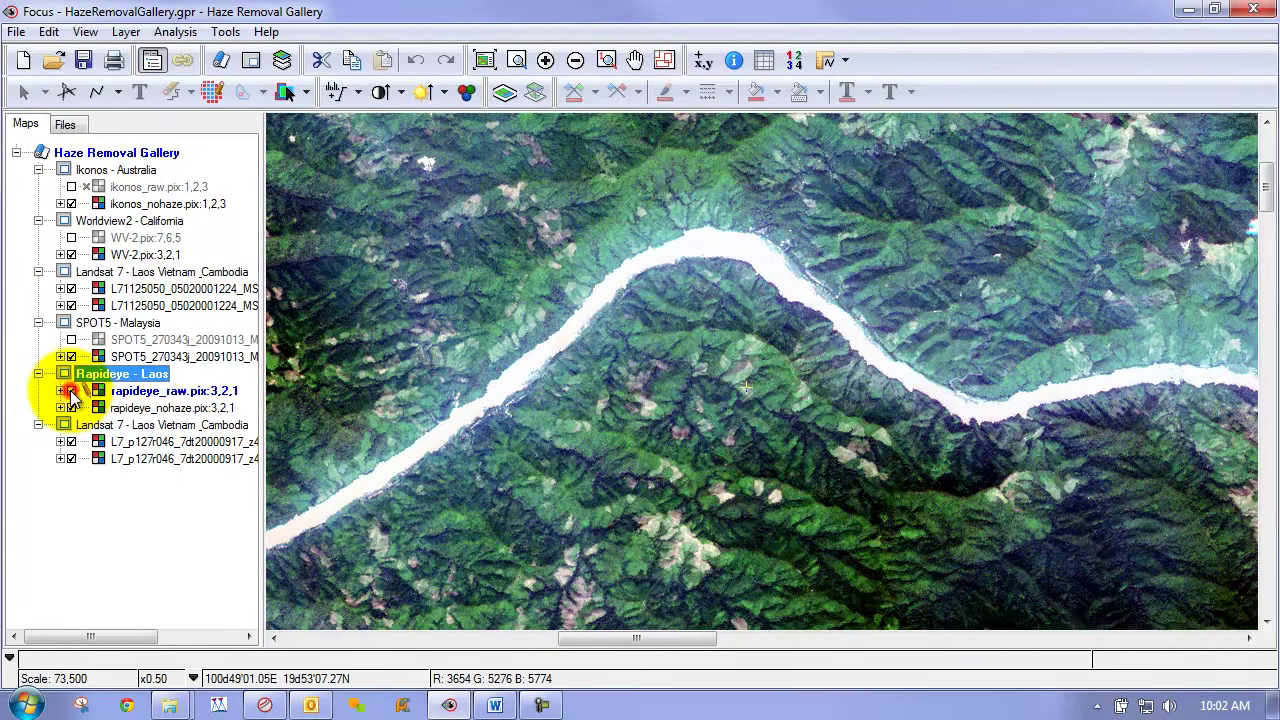
Step: Compare the Landsat 7 - Laos Vietnam_Cambodia L7 layer on and off, then minimize Focus
{"action": "left_click", "coordinate": [119, 430]}
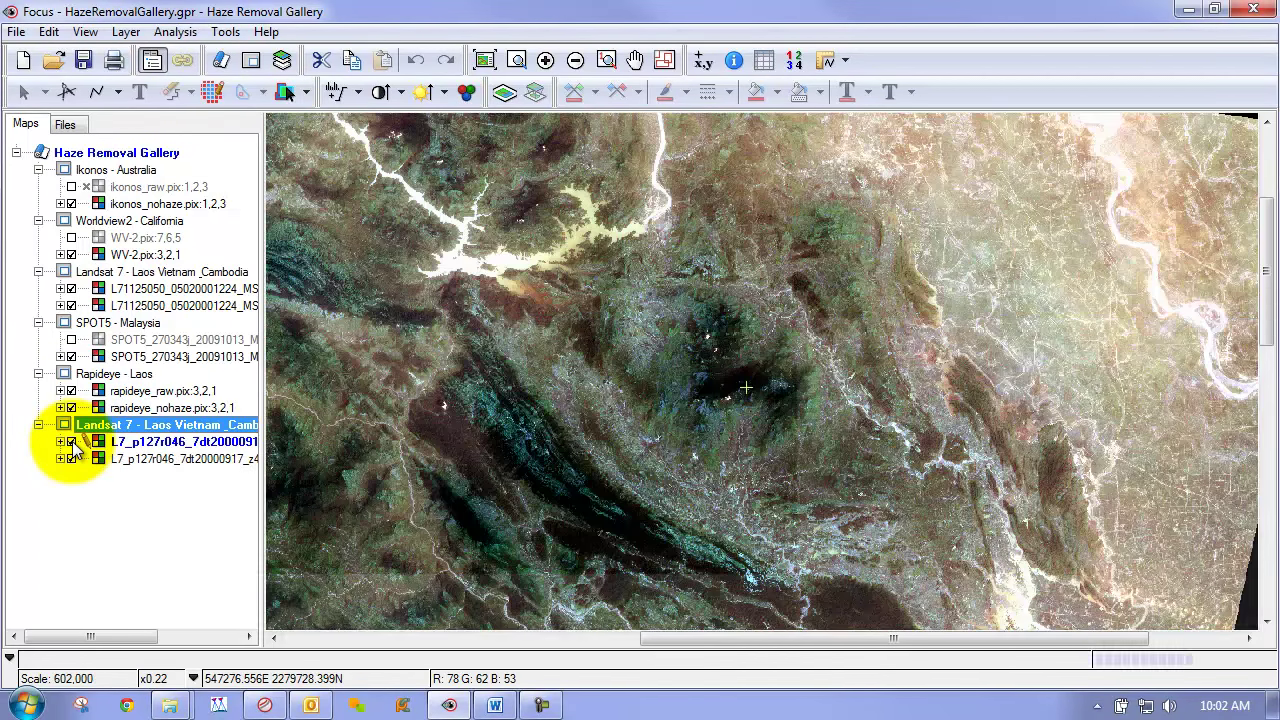
{"action": "left_click", "coordinate": [71, 441]}
{"action": "left_click", "coordinate": [71, 441]}
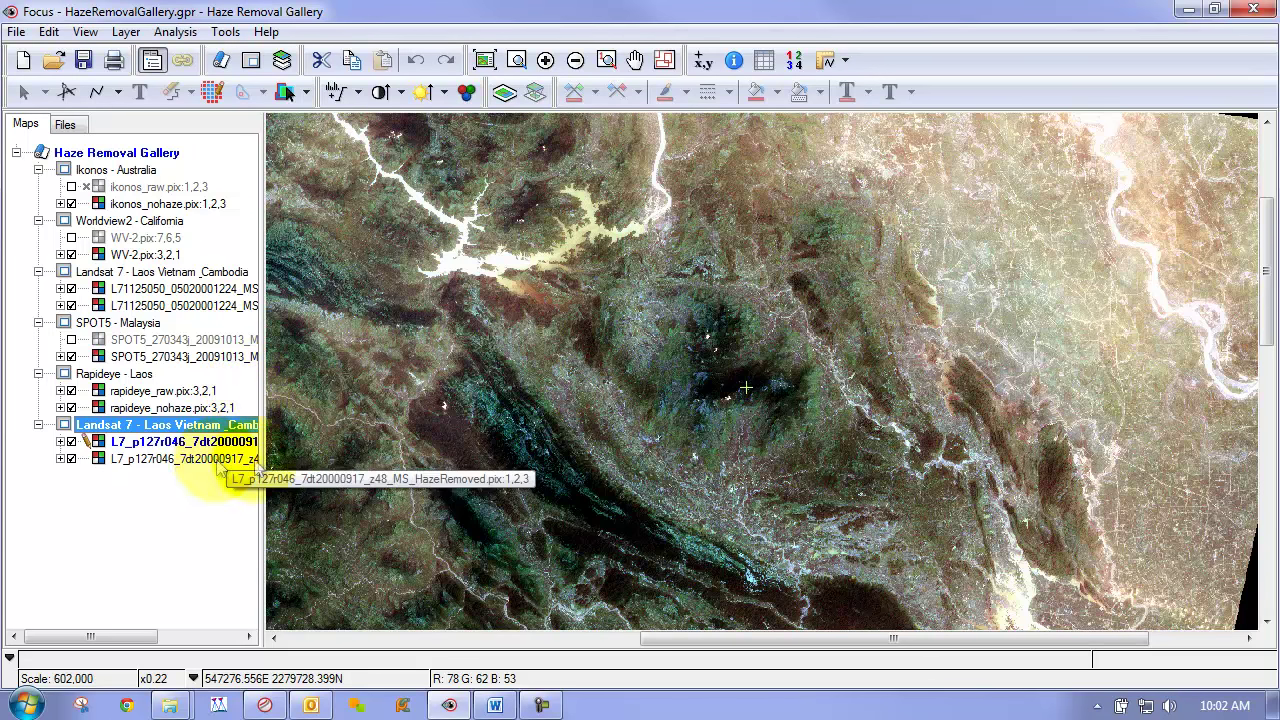
{"action": "left_click", "coordinate": [1192, 12]}
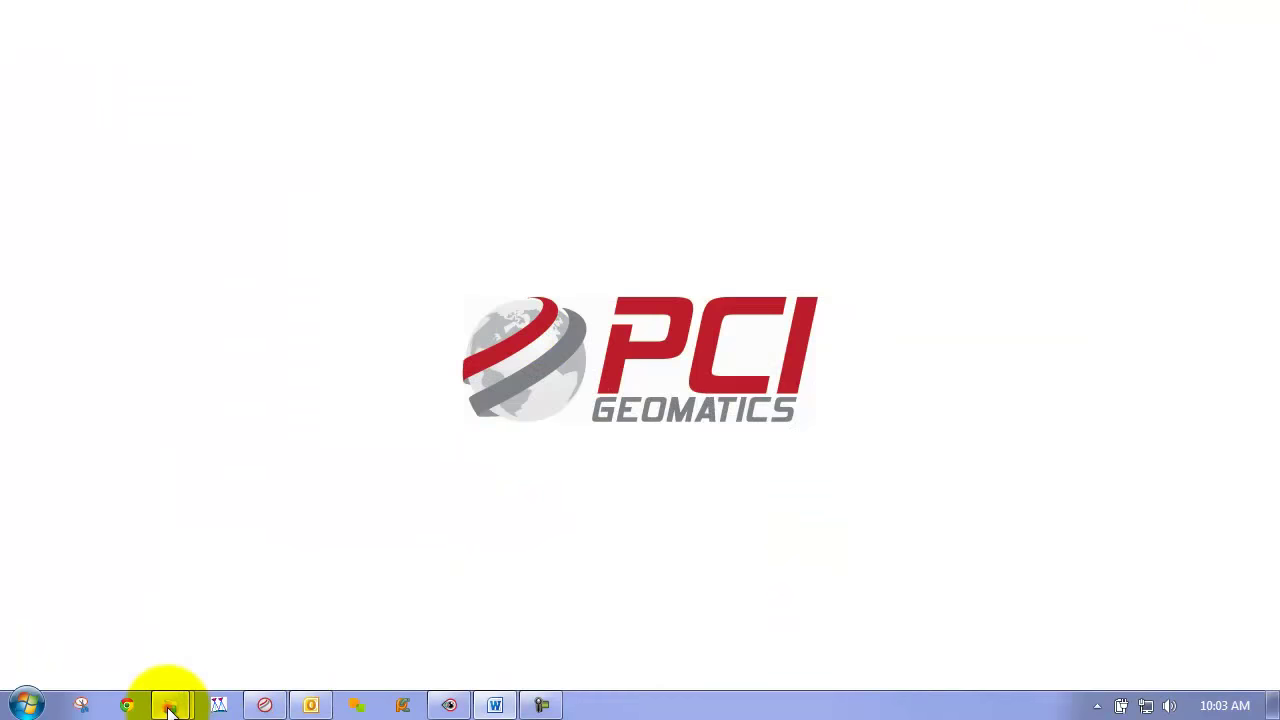
Step: Bring back the Landsat_8 Explorer window, then raise and dismiss the Geomatica 2015 launcher
{"action": "mouse_move", "coordinate": [169, 705]}
{"action": "left_click", "coordinate": [114, 624]}
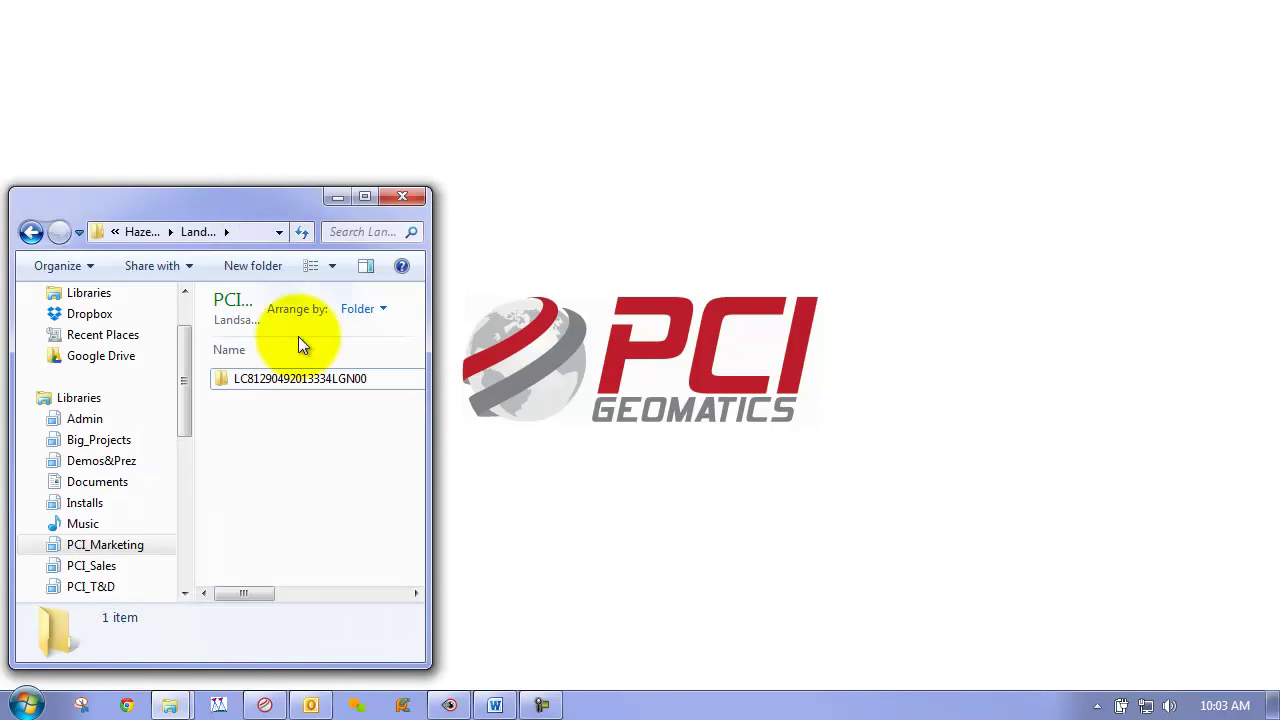
{"action": "left_click", "coordinate": [264, 705]}
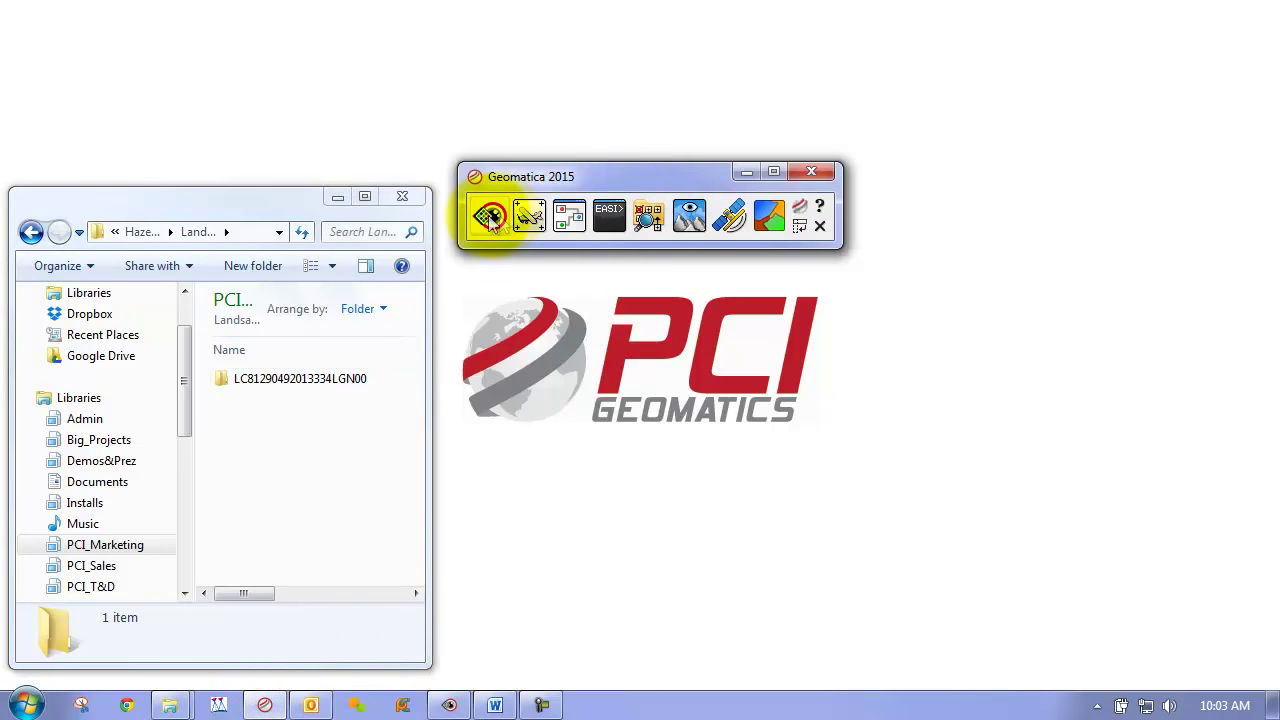
{"action": "left_click", "coordinate": [746, 174]}
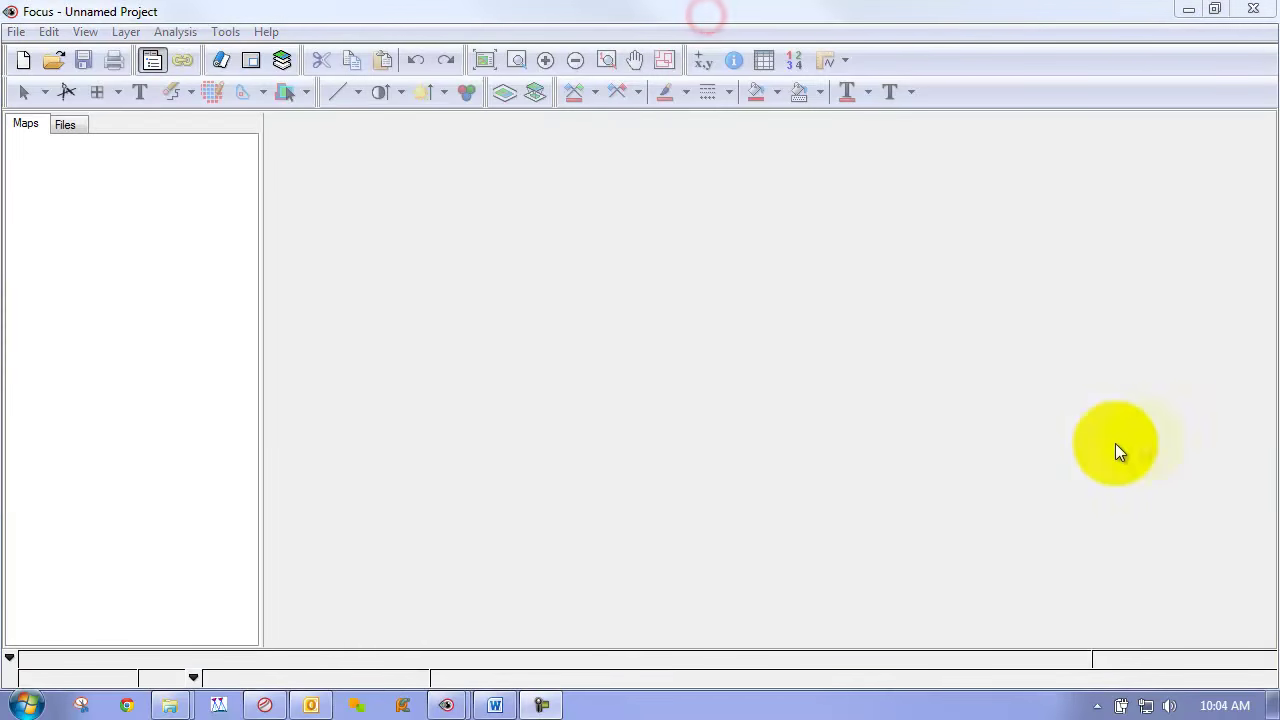
{"action": "mouse_move", "coordinate": [168, 704]}
{"action": "left_click", "coordinate": [110, 606]}
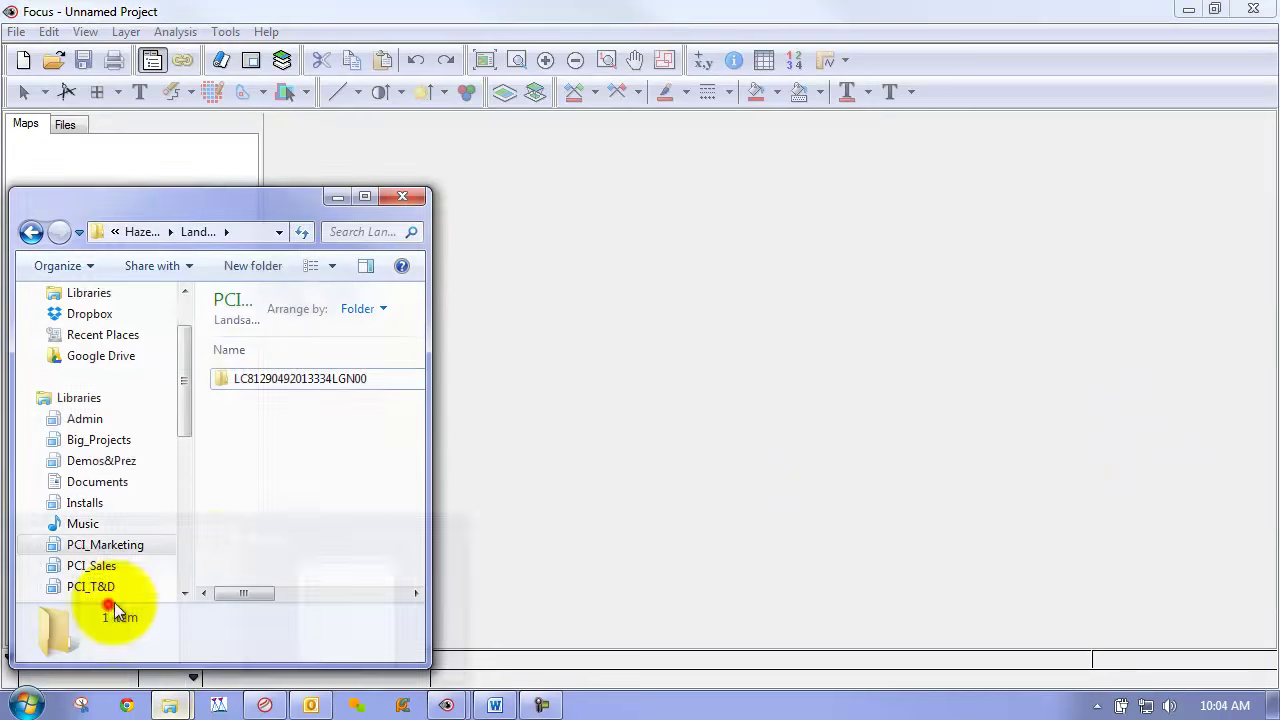
{"action": "double_click", "coordinate": [268, 380]}
{"action": "scroll", "coordinate": [270, 490], "scroll_direction": "down", "scroll_amount": 2}
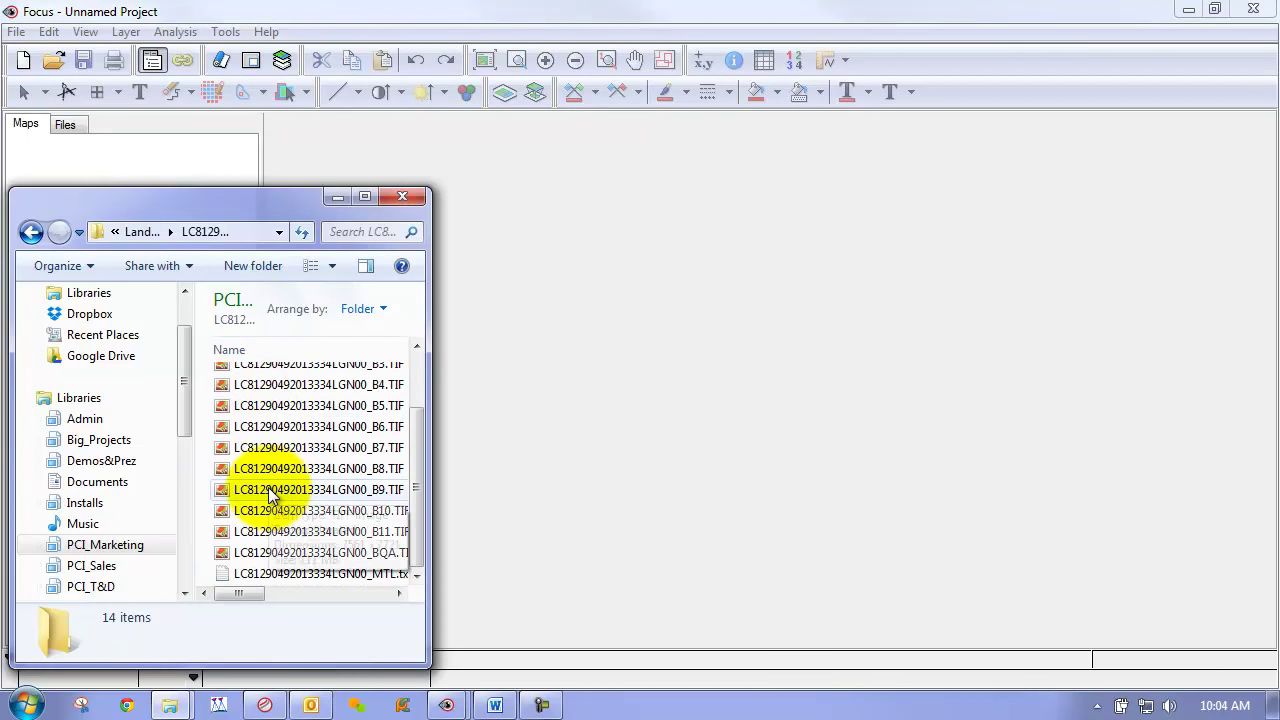
{"action": "left_click_drag", "start_coordinate": [240, 591], "coordinate": [615, 437]}
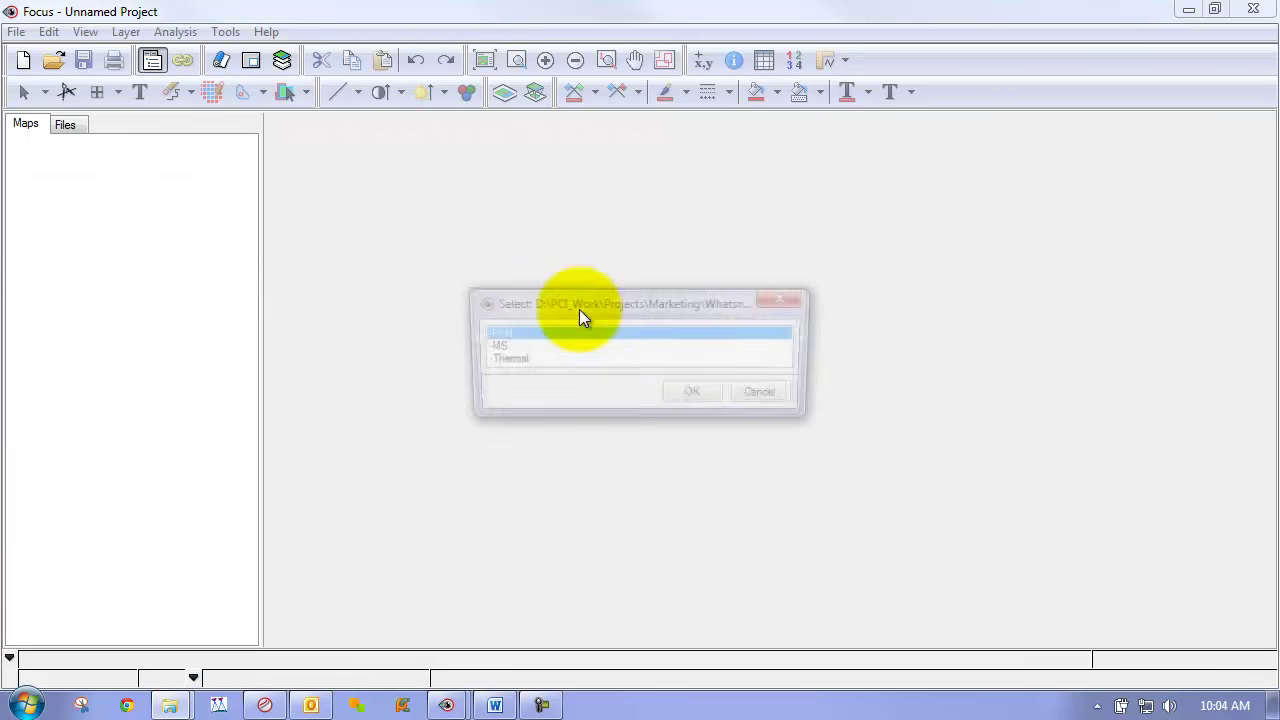
{"action": "left_click", "coordinate": [504, 348]}
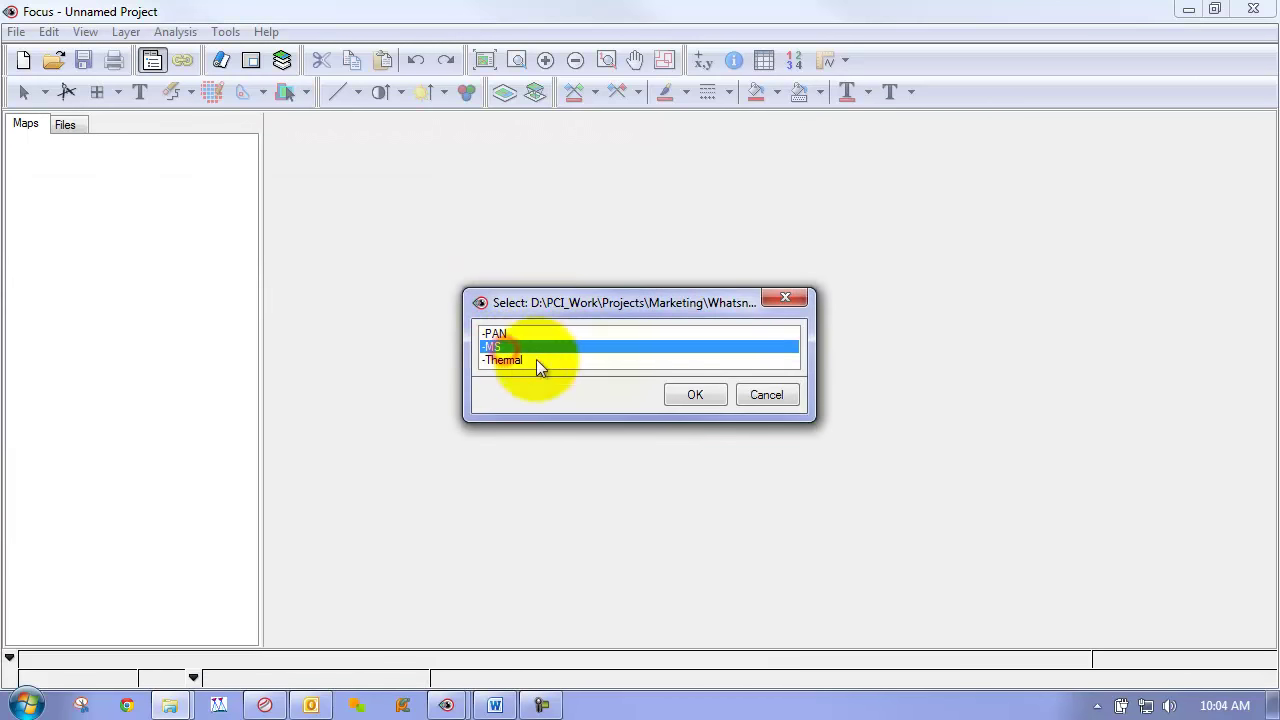
{"action": "left_click", "coordinate": [694, 396]}
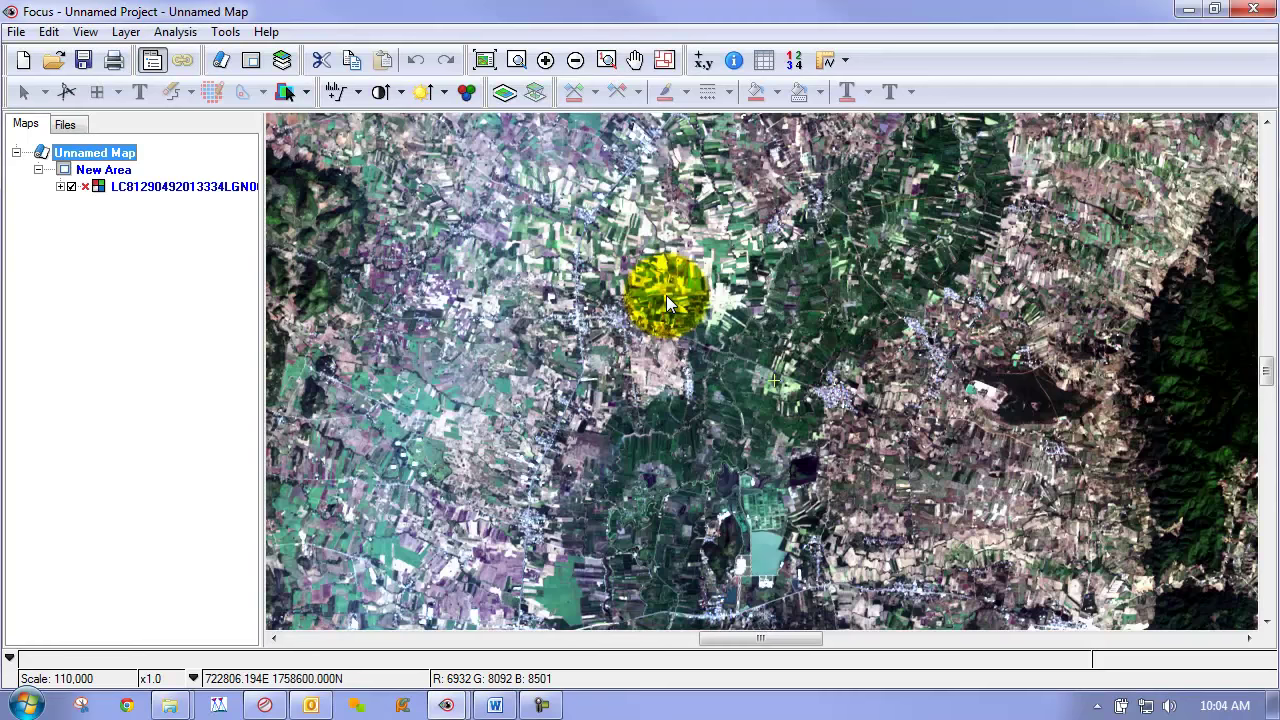
Step: Zoom to the full Landsat 8 scene, apply a colour enhancement, and select the layer
{"action": "left_click", "coordinate": [484, 60]}
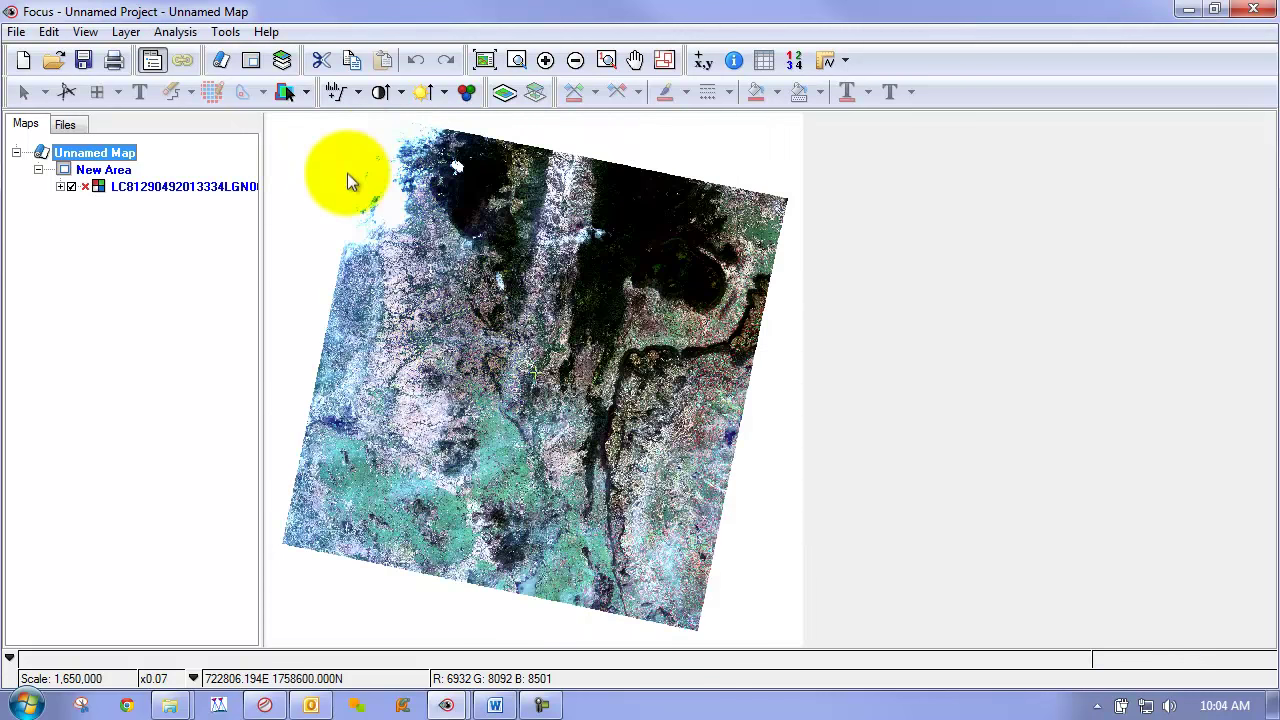
{"action": "left_click", "coordinate": [336, 91]}
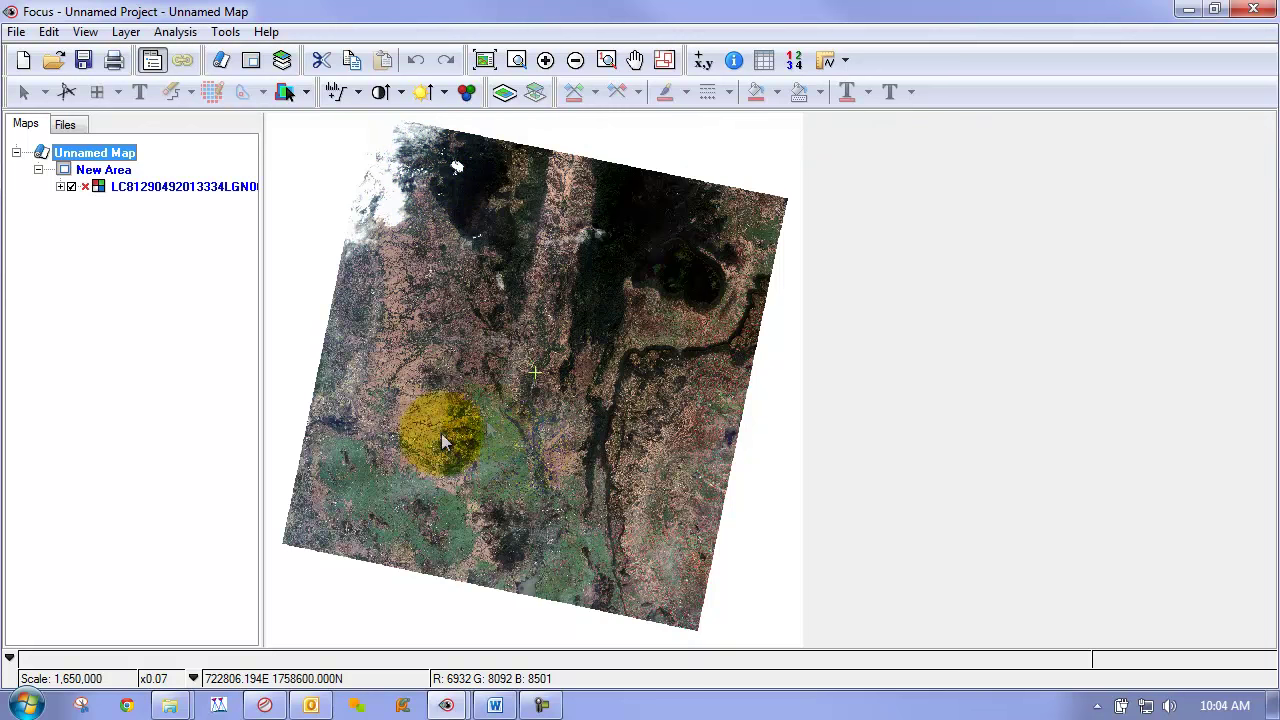
{"action": "left_click", "coordinate": [190, 192]}
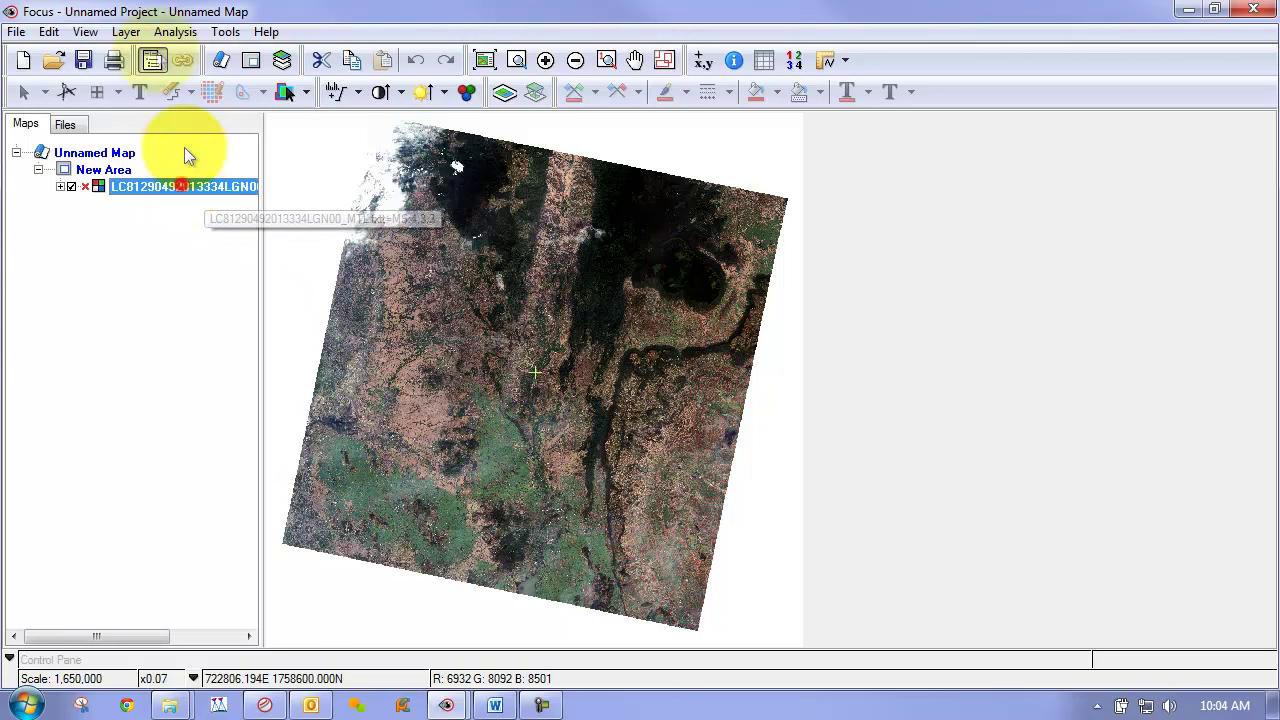
Step: Start Analysis > Atmospheric Correction > Haze Removal with the Landsat 8 scene as Multispectral input
{"action": "left_click", "coordinate": [173, 34]}
{"action": "left_click", "coordinate": [217, 92]}
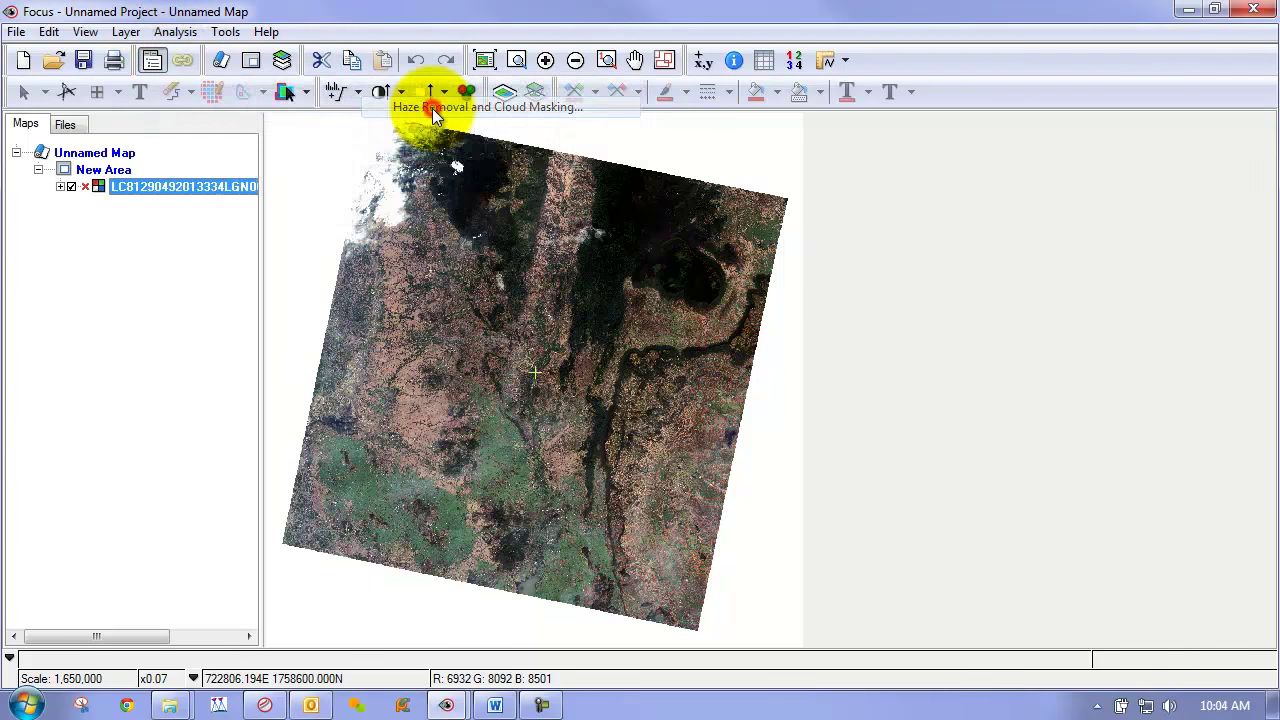
{"action": "left_click", "coordinate": [432, 106]}
{"action": "left_click", "coordinate": [323, 190]}
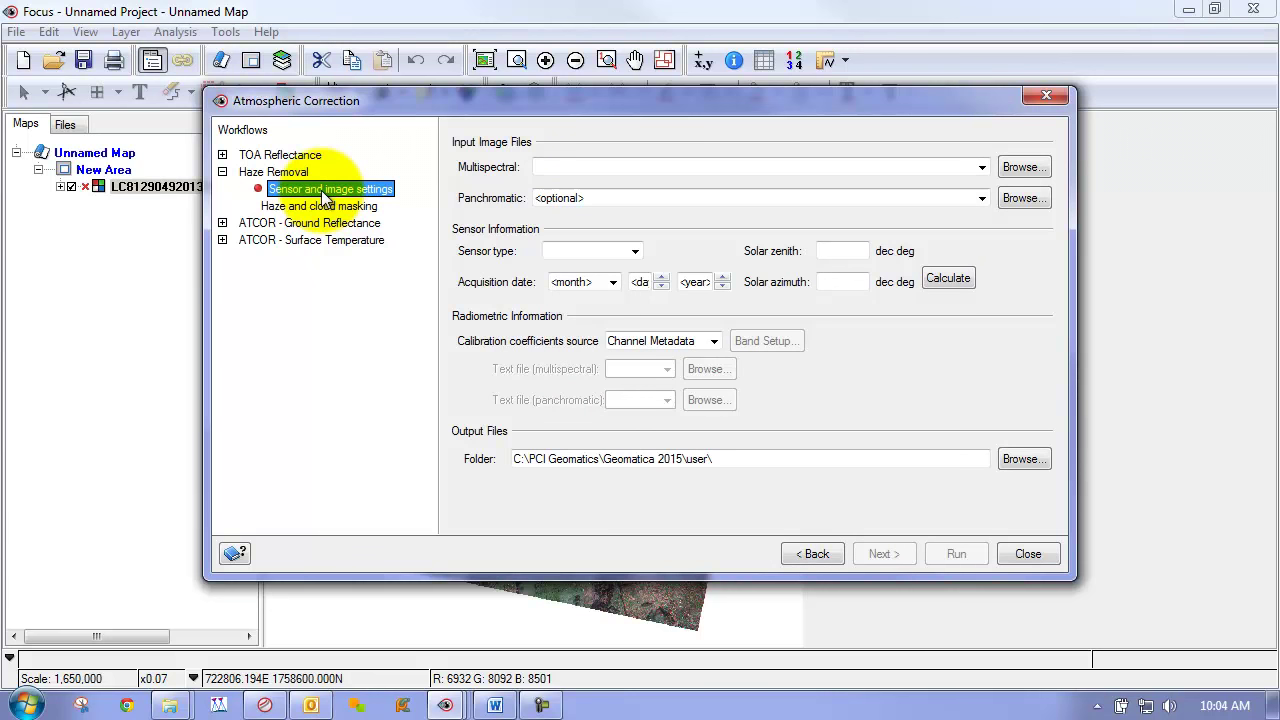
{"action": "left_click", "coordinate": [982, 168]}
{"action": "left_click", "coordinate": [975, 185]}
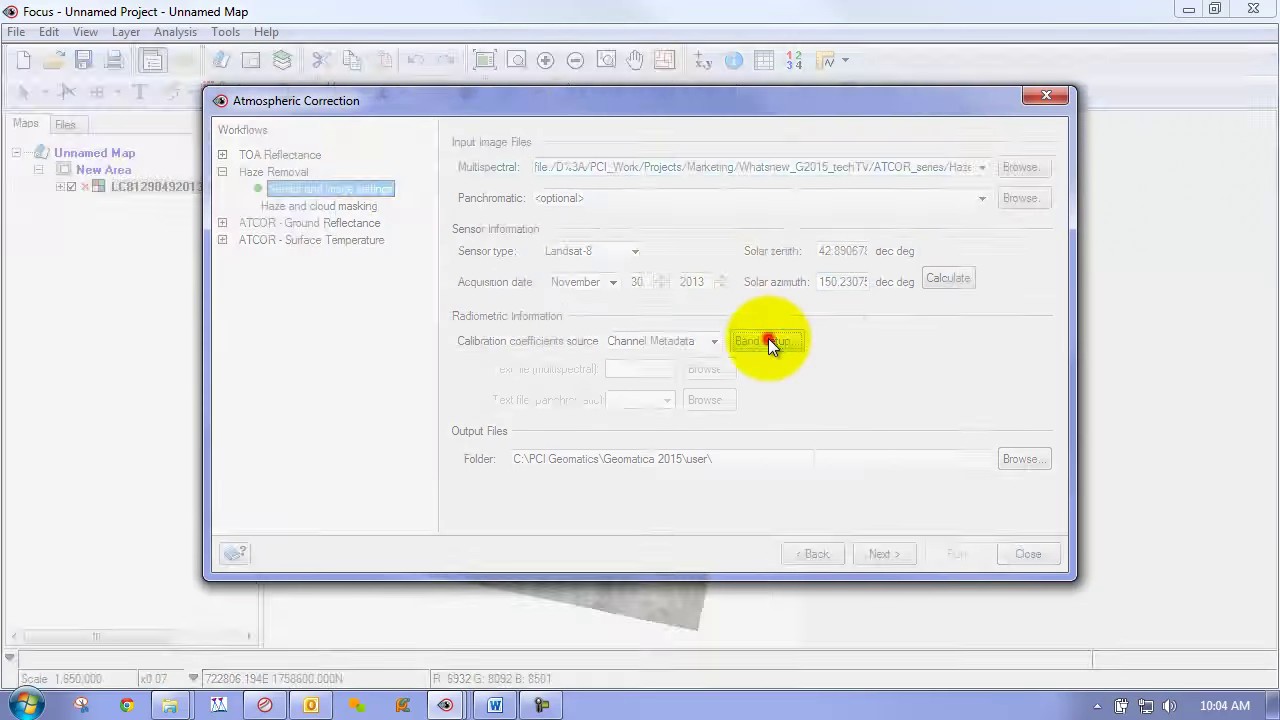
{"action": "left_click", "coordinate": [767, 341]}
{"action": "left_click", "coordinate": [1024, 459]}
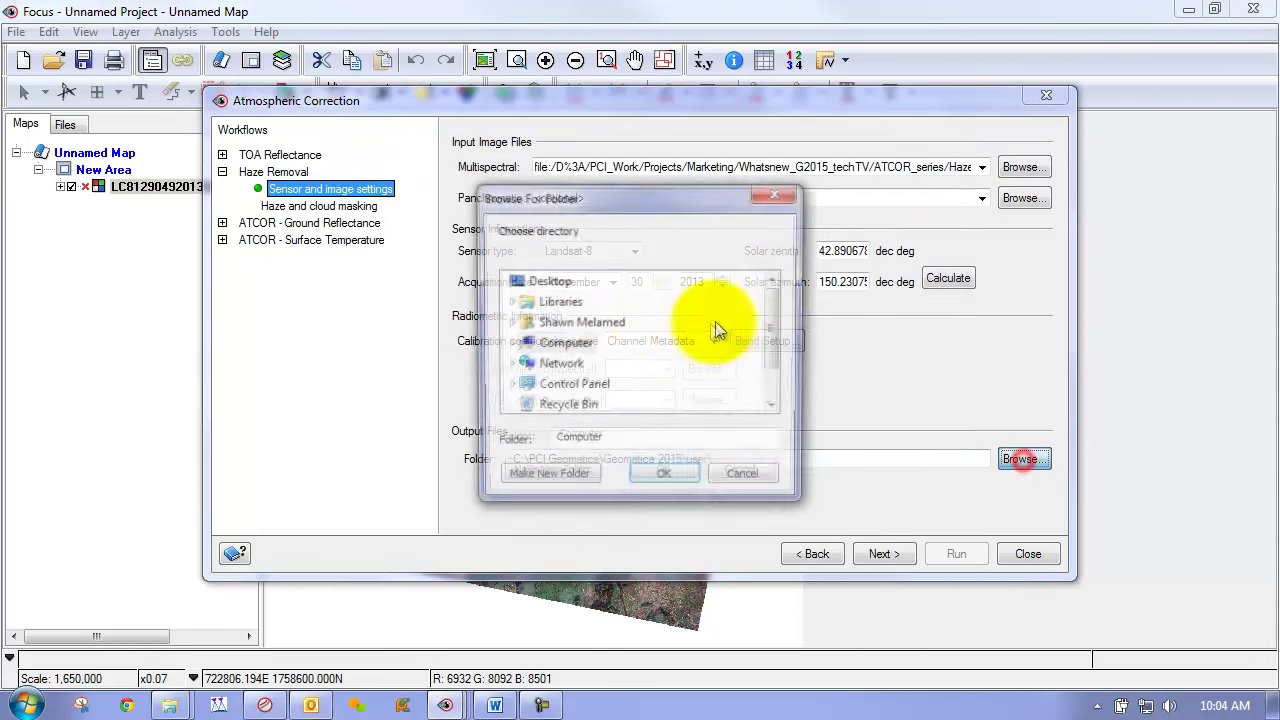
Step: Direct output to a new haze_cloud folder and reach the Cloud Masking Settings
{"action": "left_click", "coordinate": [524, 274]}
{"action": "left_click", "coordinate": [534, 478]}
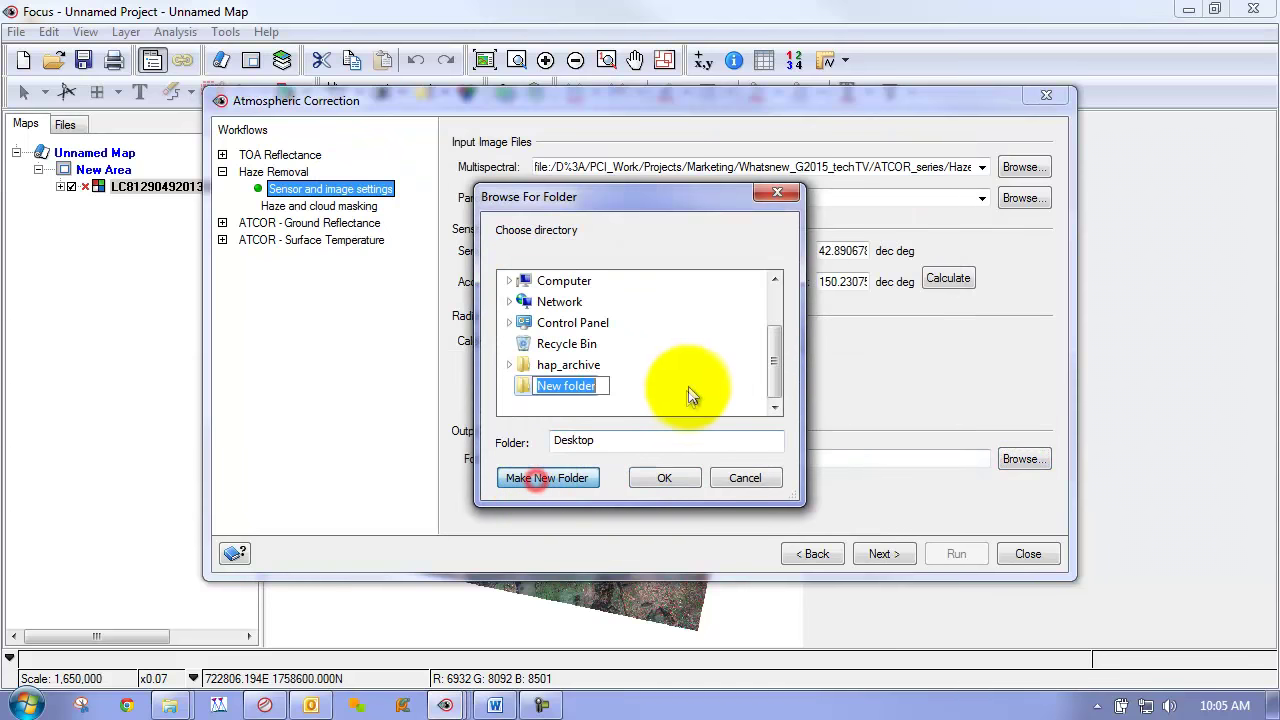
{"action": "type", "text": "haze_cloud"}
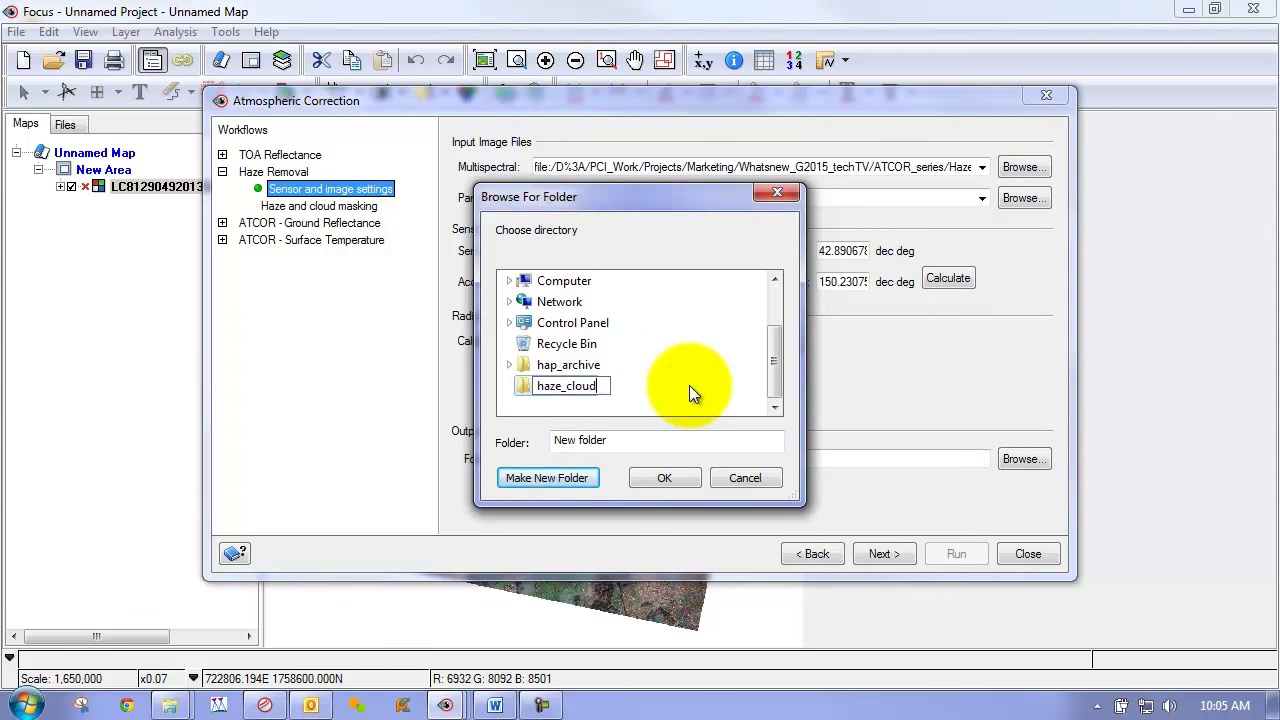
{"action": "key", "text": "Return"}
{"action": "key", "text": "Return"}
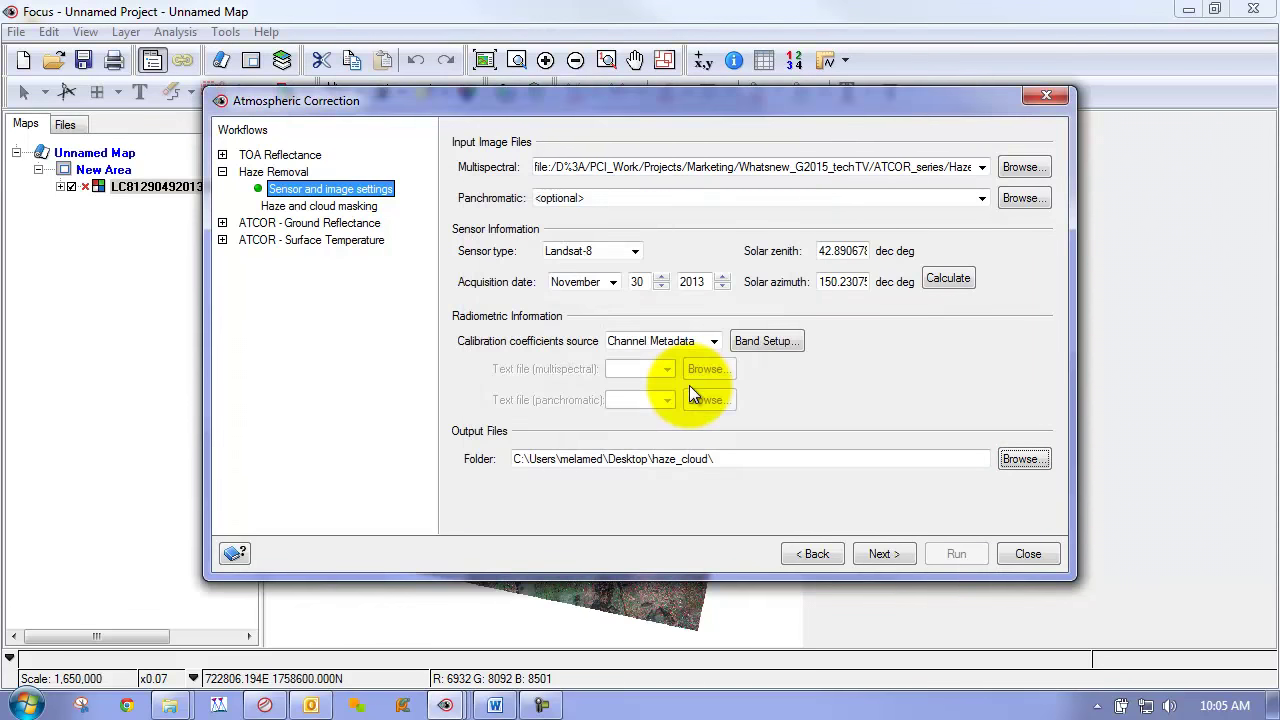
{"action": "left_click", "coordinate": [886, 554]}
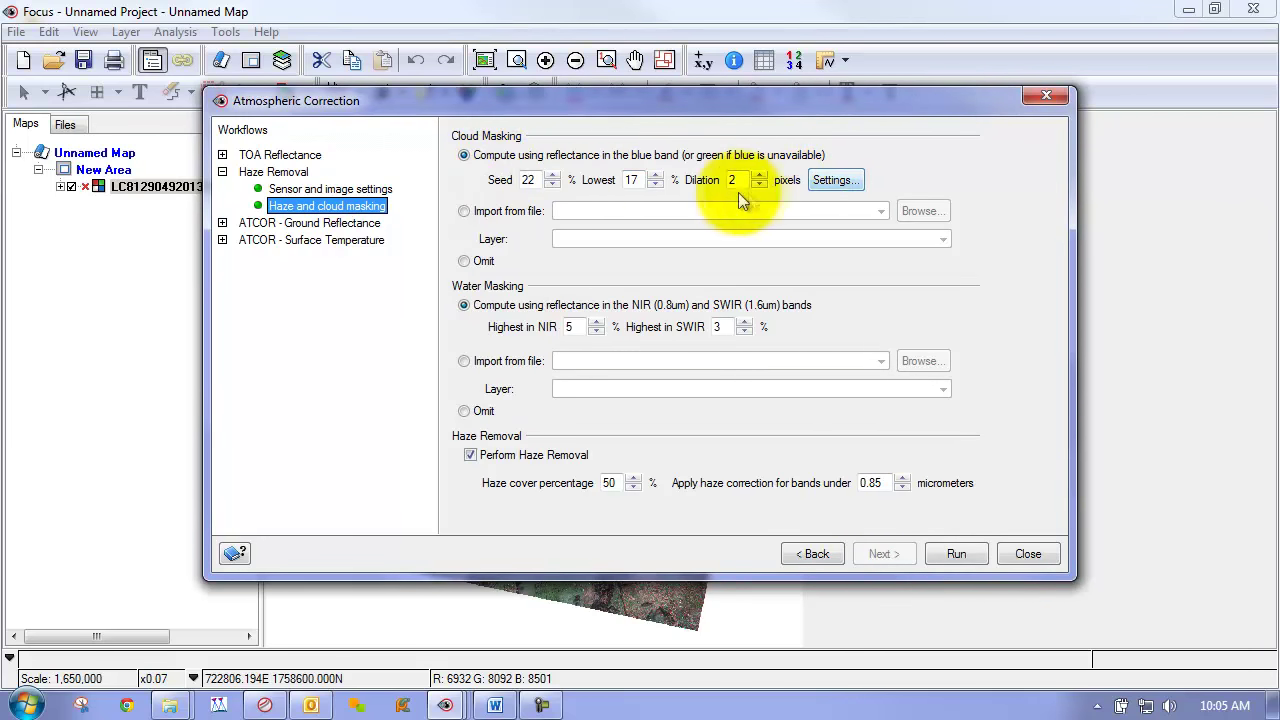
{"action": "left_click", "coordinate": [832, 180]}
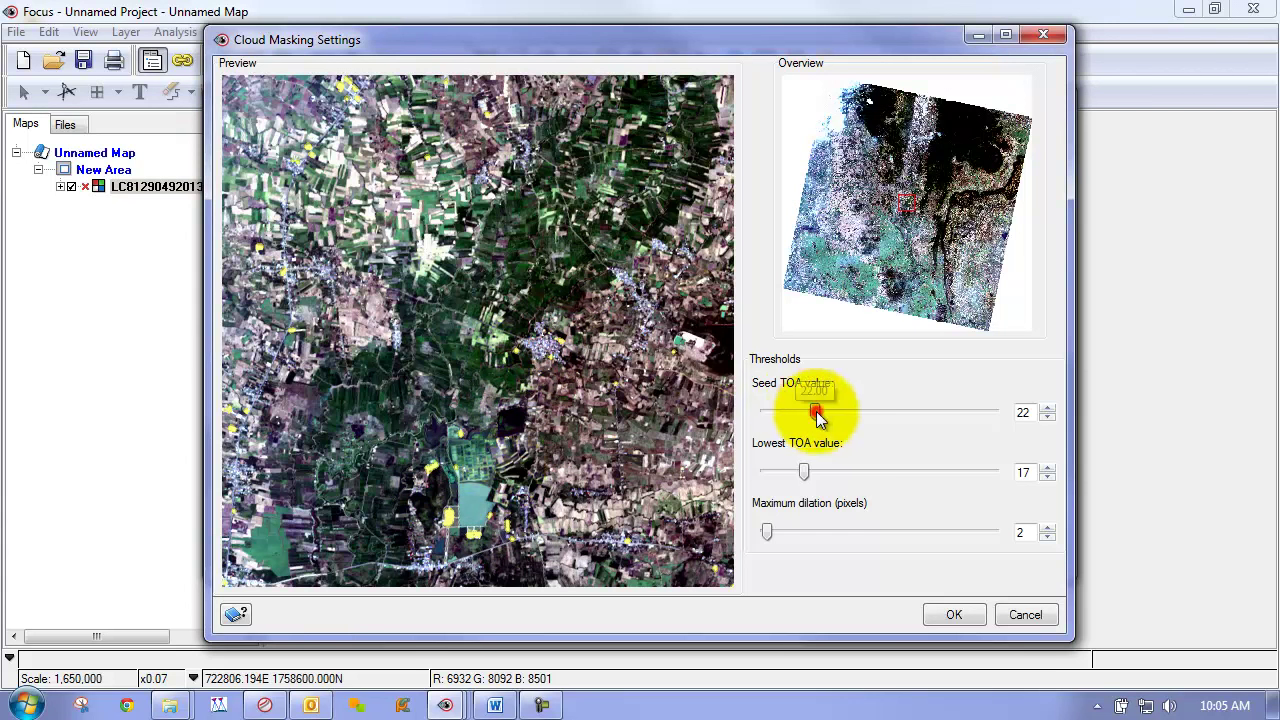
Step: Set seed TOA to 33 and maximum dilation to 14 pixels, previewing cloudy areas, and accept
{"action": "left_click_drag", "start_coordinate": [818, 418], "coordinate": [826, 420]}
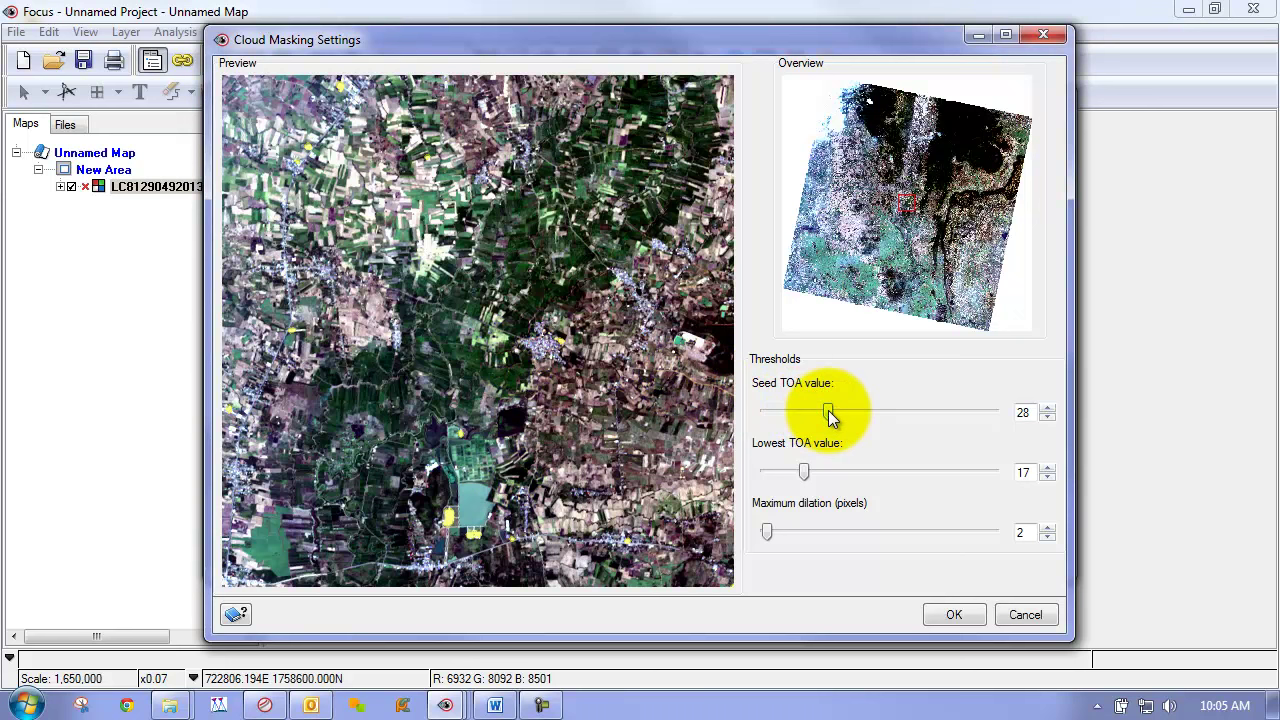
{"action": "left_click_drag", "start_coordinate": [836, 418], "coordinate": [844, 420]}
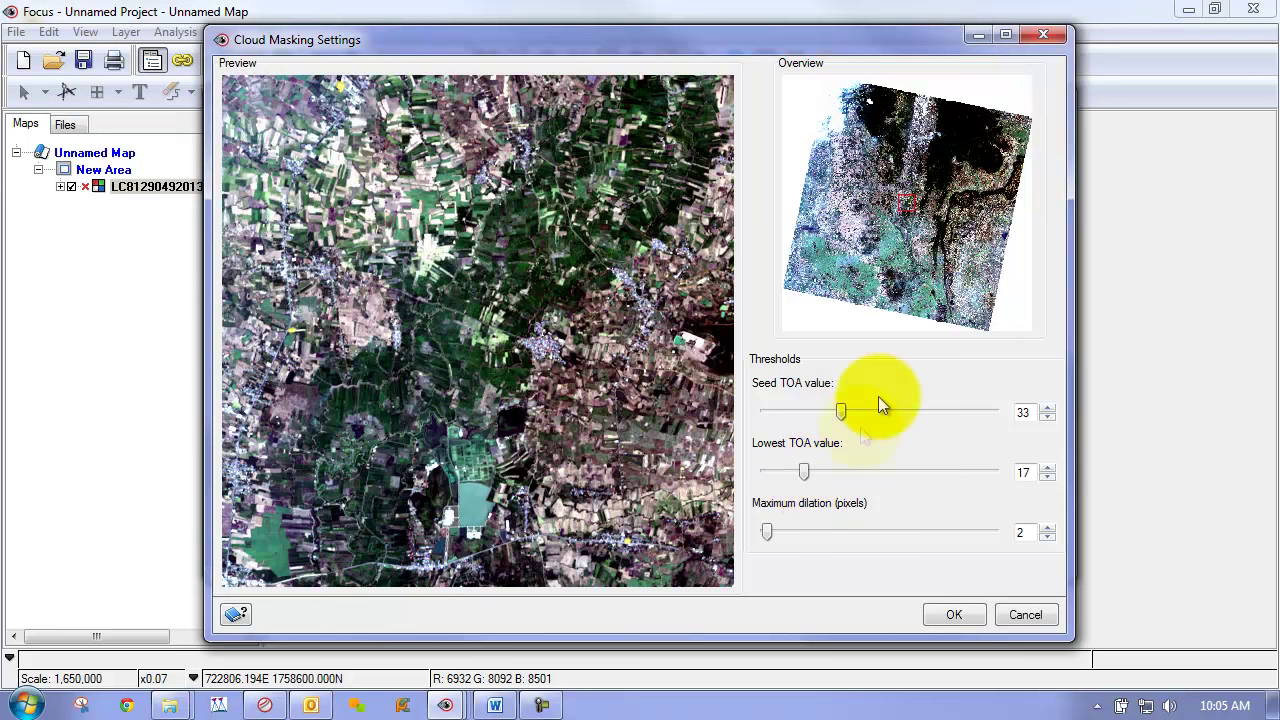
{"action": "left_click_drag", "start_coordinate": [904, 200], "coordinate": [836, 124]}
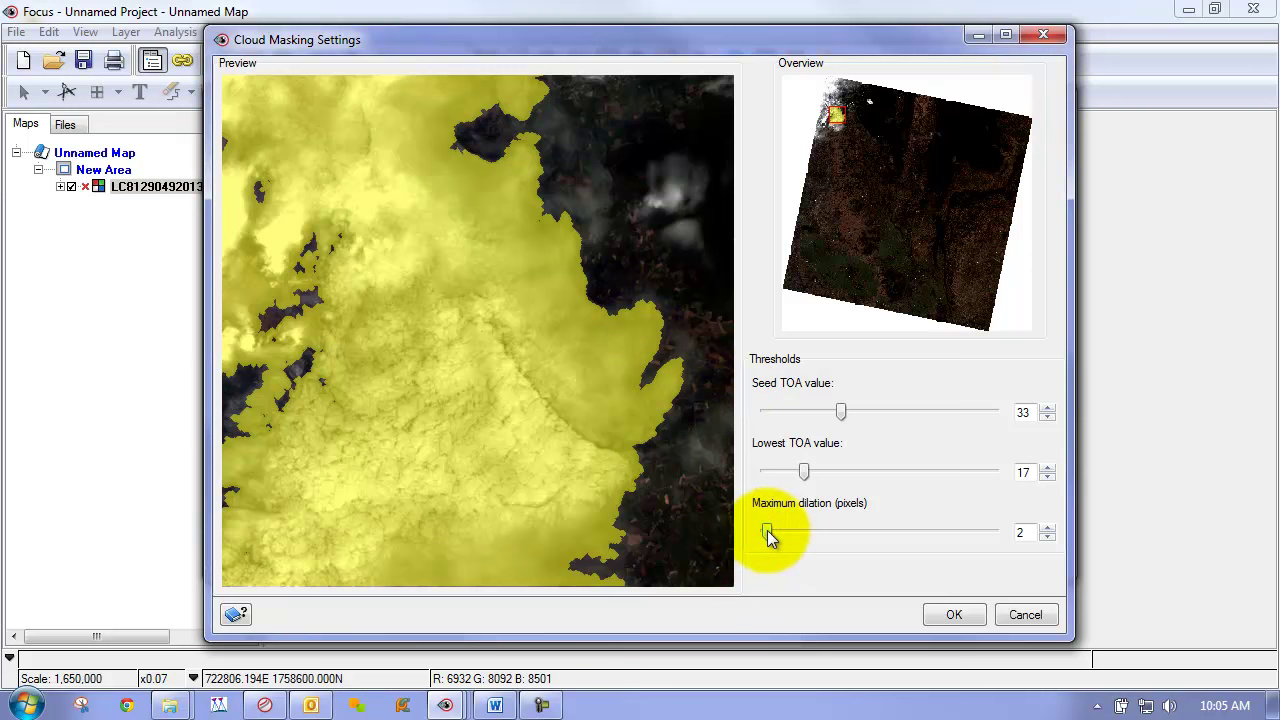
{"action": "left_click_drag", "start_coordinate": [767, 530], "coordinate": [781, 530]}
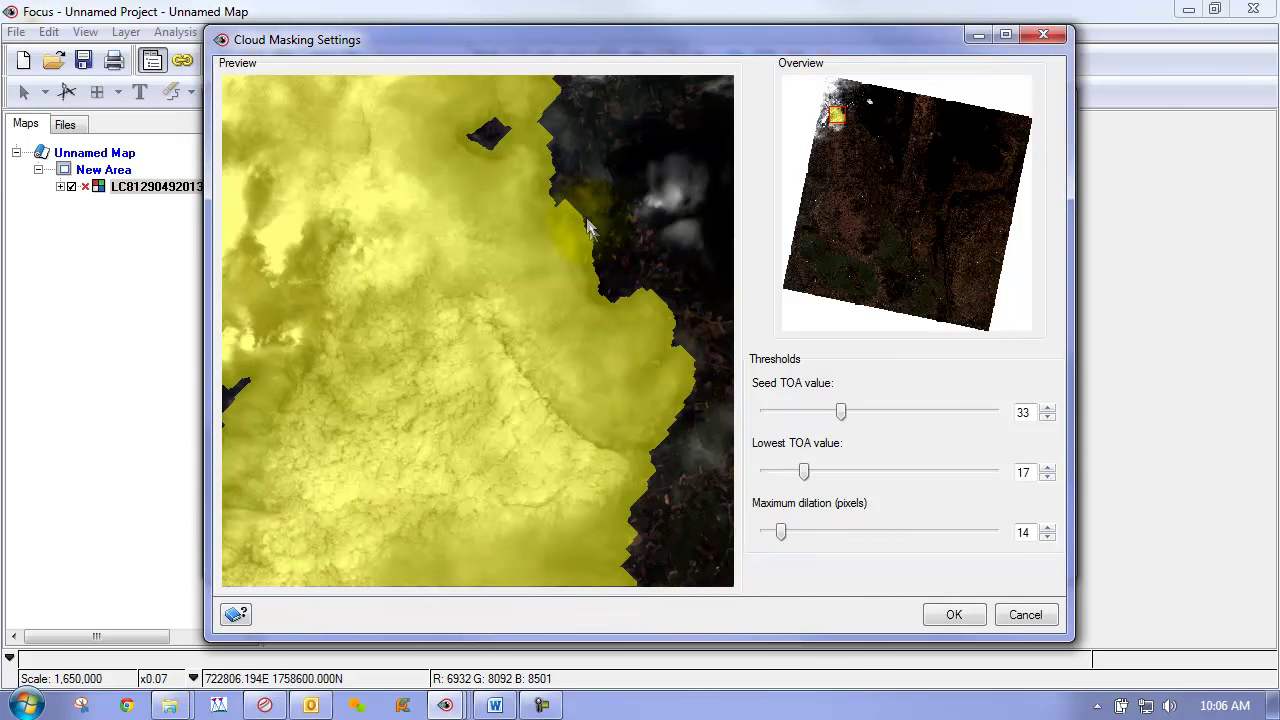
{"action": "left_click", "coordinate": [888, 129]}
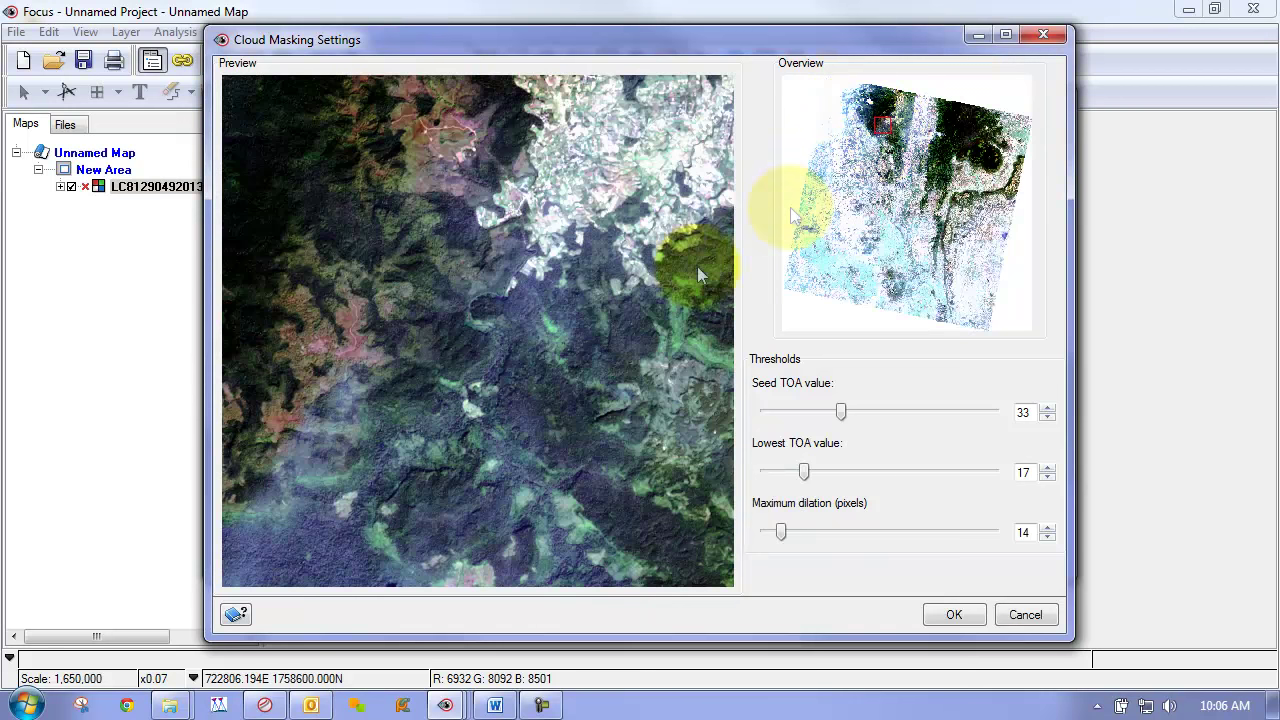
{"action": "left_click_drag", "start_coordinate": [875, 138], "coordinate": [871, 150]}
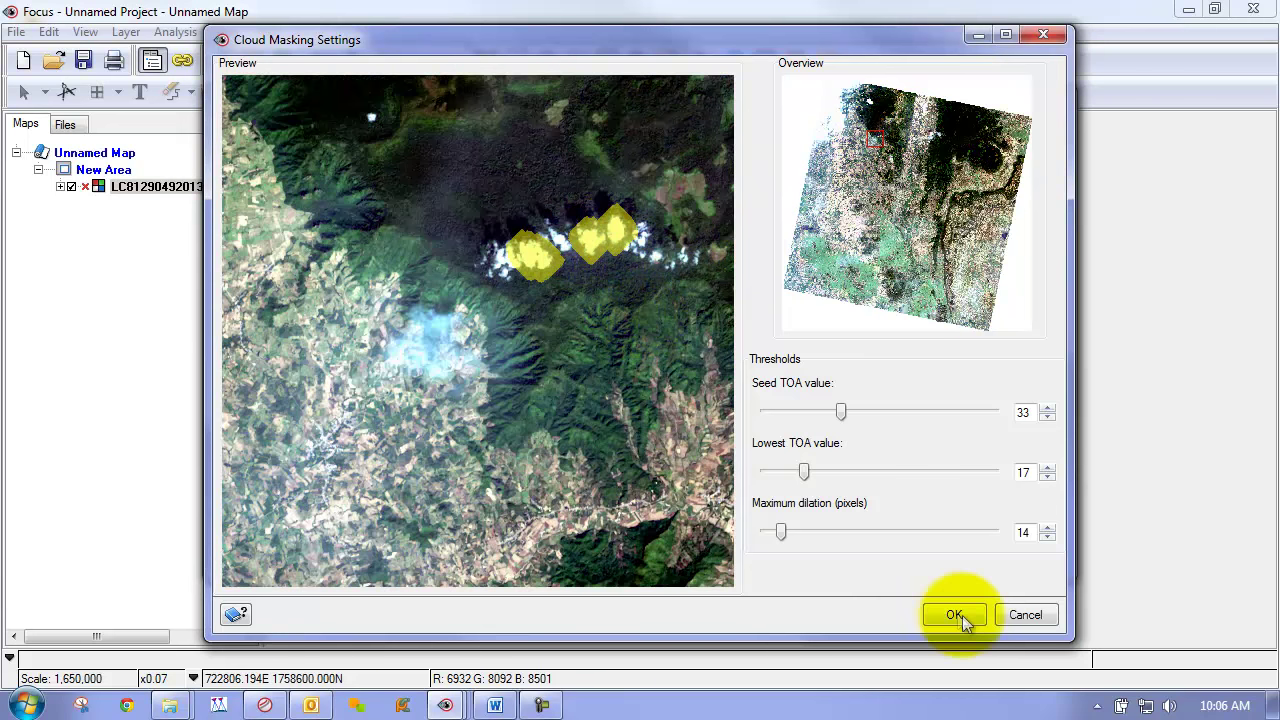
{"action": "left_click", "coordinate": [958, 615]}
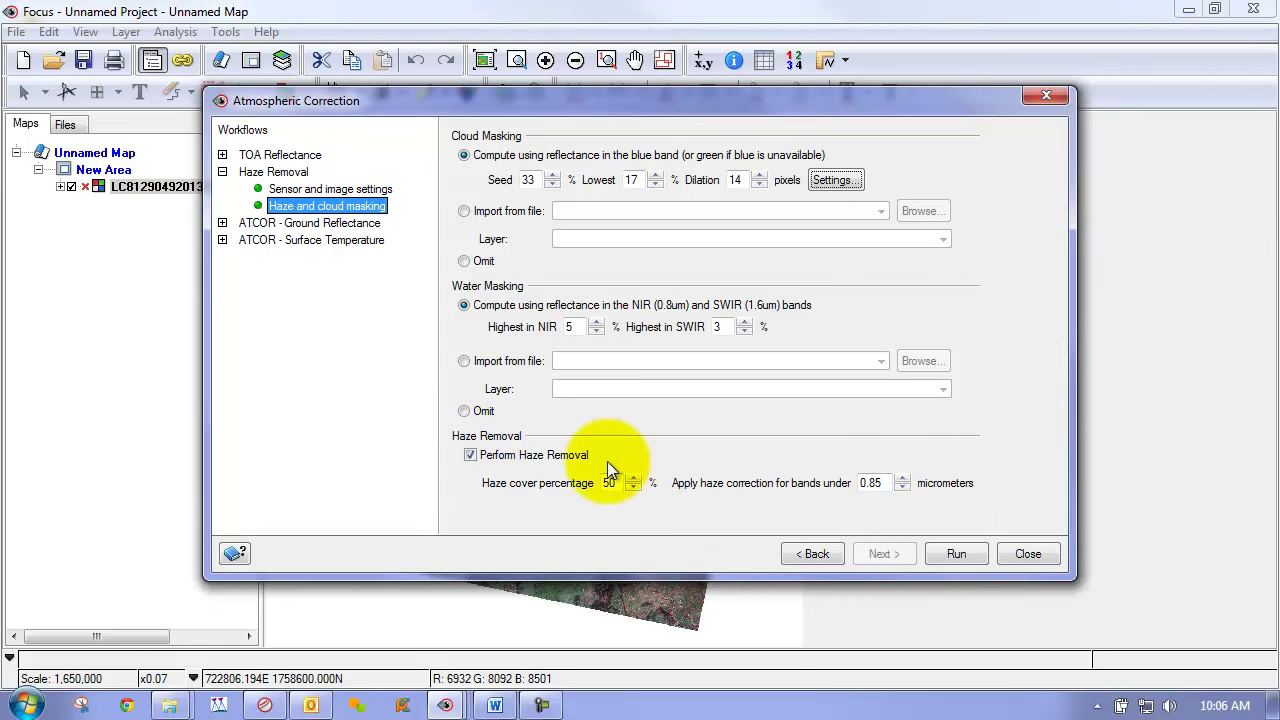
Step: Run haze removal and mask creation on the Landsat 8 scene
{"action": "left_click", "coordinate": [957, 553]}
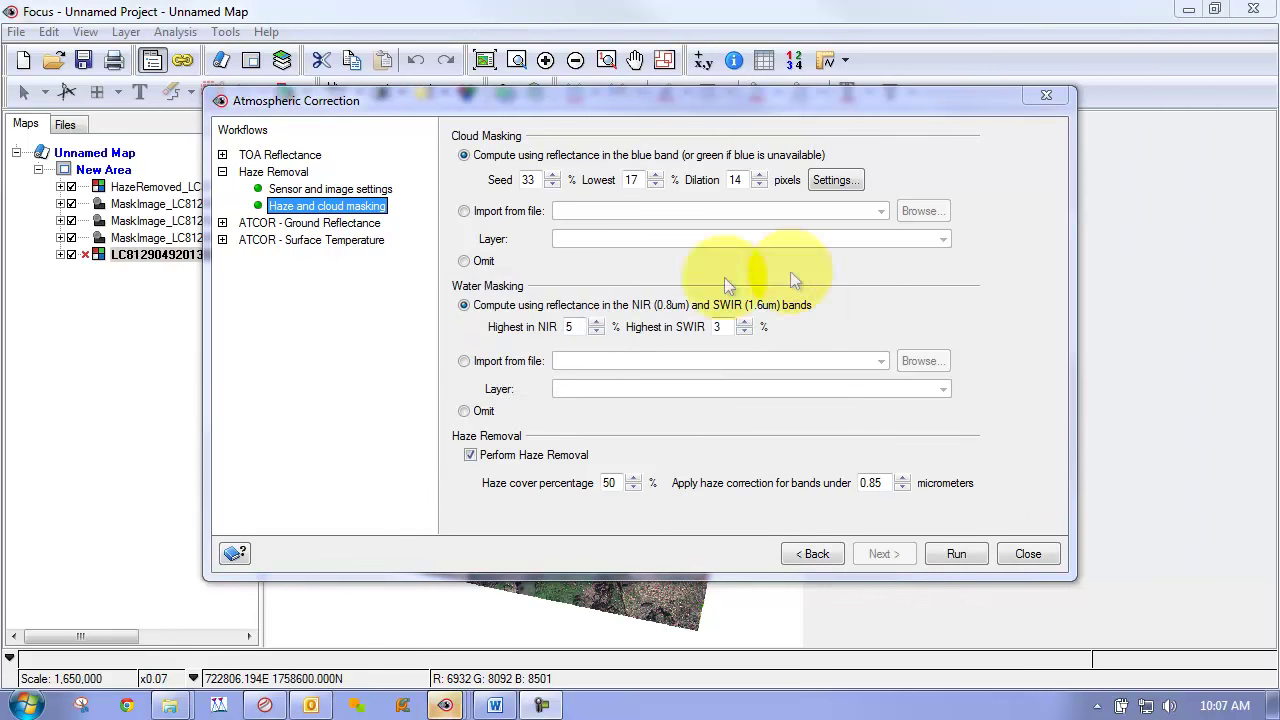
Step: Hide the first mask and Haze Mask layers and move Cloud Mask to the top
{"action": "left_click", "coordinate": [1027, 555]}
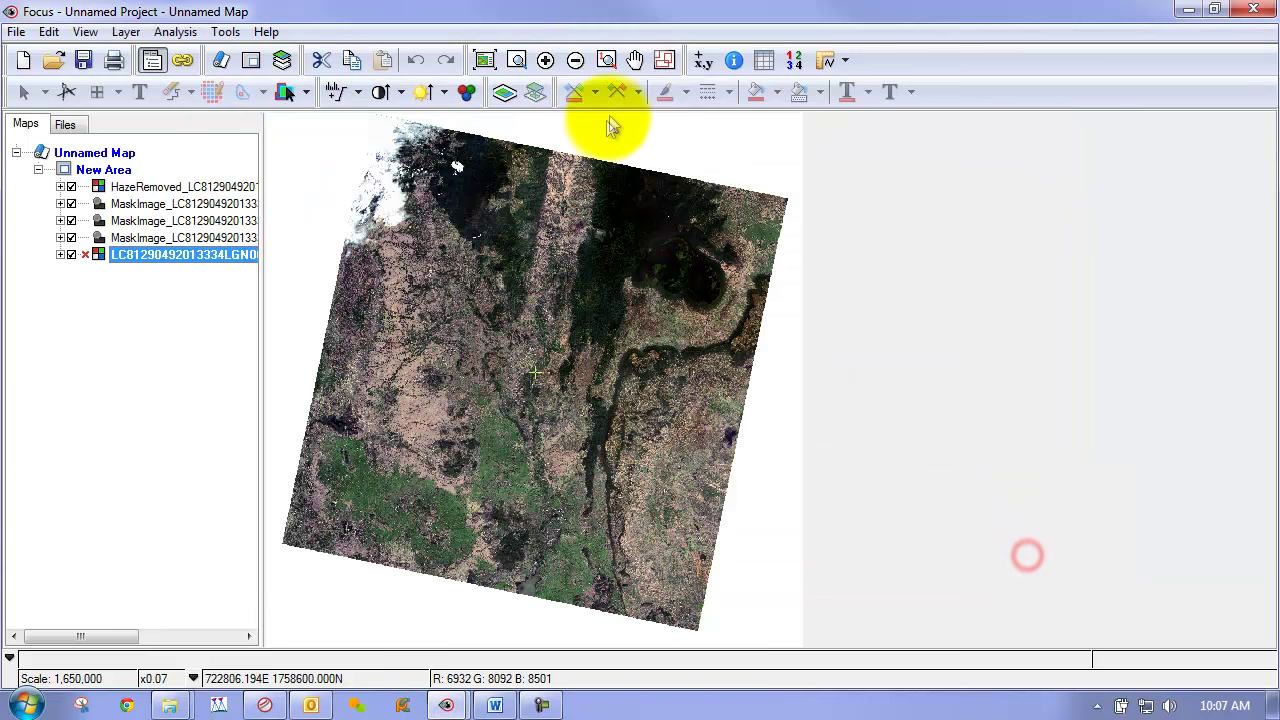
{"action": "left_click", "coordinate": [172, 190]}
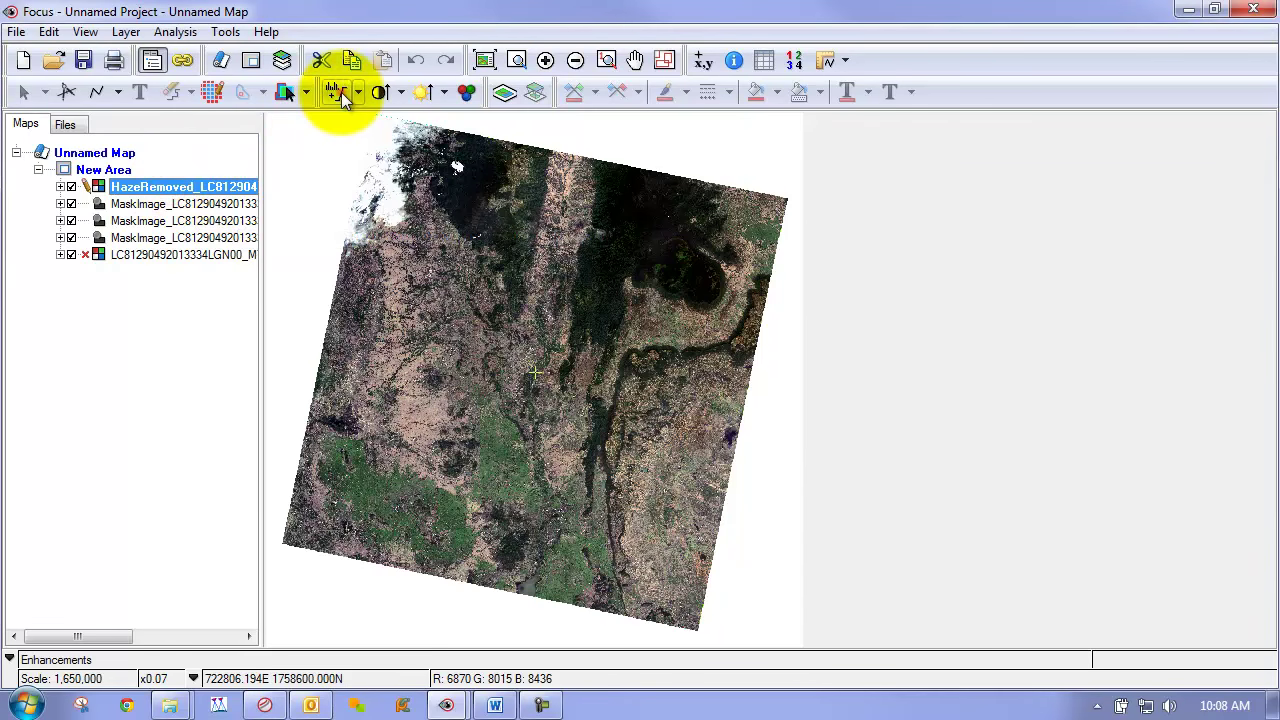
{"action": "left_click", "coordinate": [143, 258]}
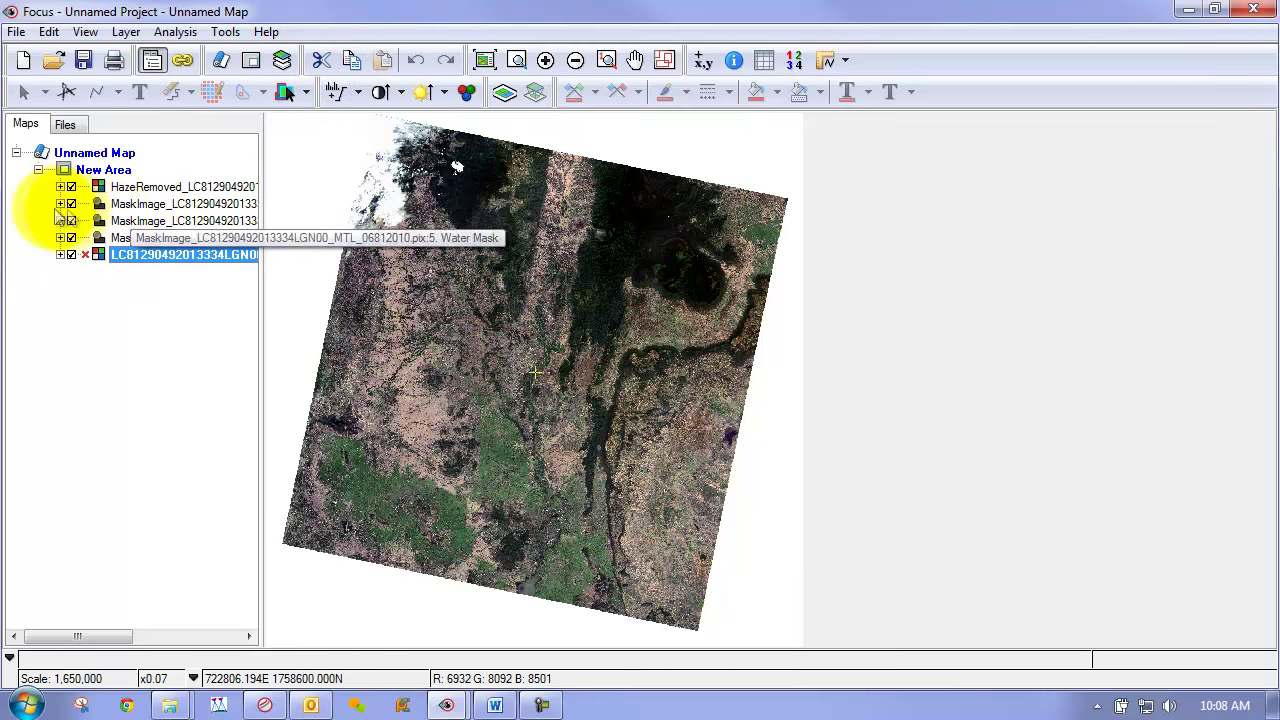
{"action": "left_click", "coordinate": [71, 203]}
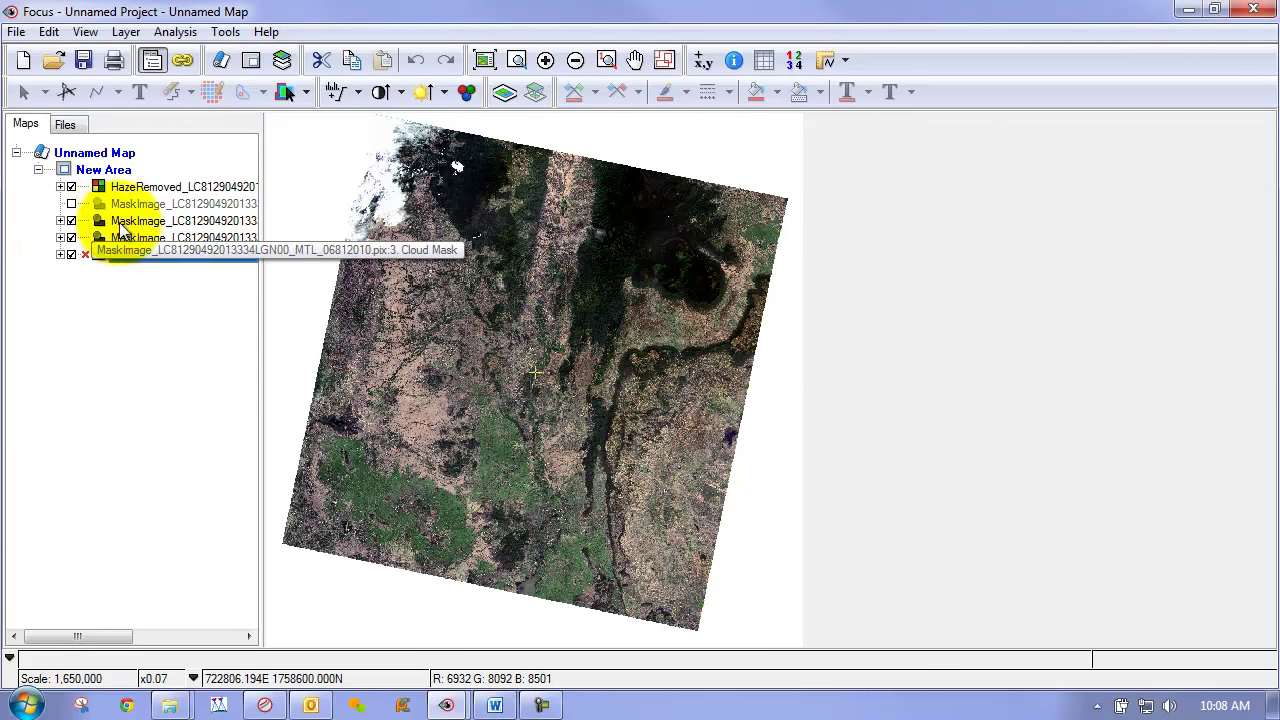
{"action": "left_click_drag", "start_coordinate": [122, 221], "coordinate": [150, 186]}
{"action": "left_click_drag", "start_coordinate": [90, 245], "coordinate": [75, 255]}
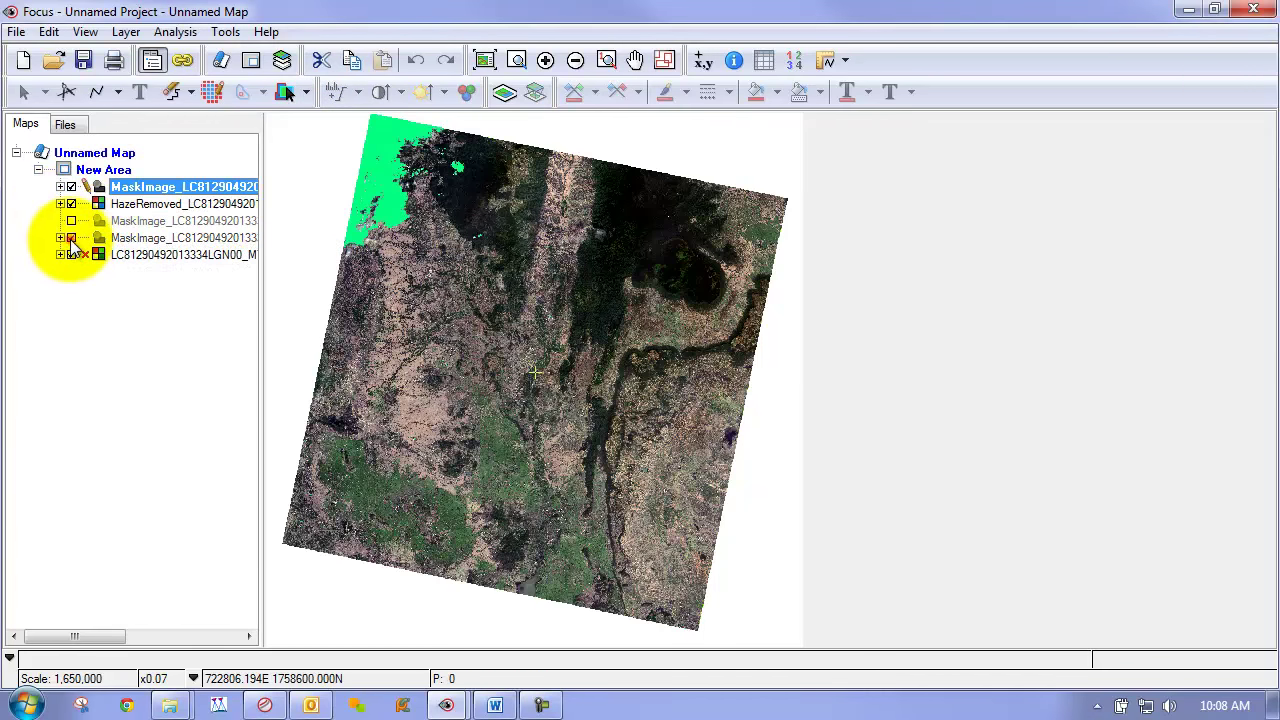
{"action": "left_click", "coordinate": [71, 238]}
Step: Toggle the HazeRemoved layer to compare, leaving it hidden over the original scene
{"action": "scroll", "coordinate": [476, 231], "scroll_direction": "up", "scroll_amount": 1}
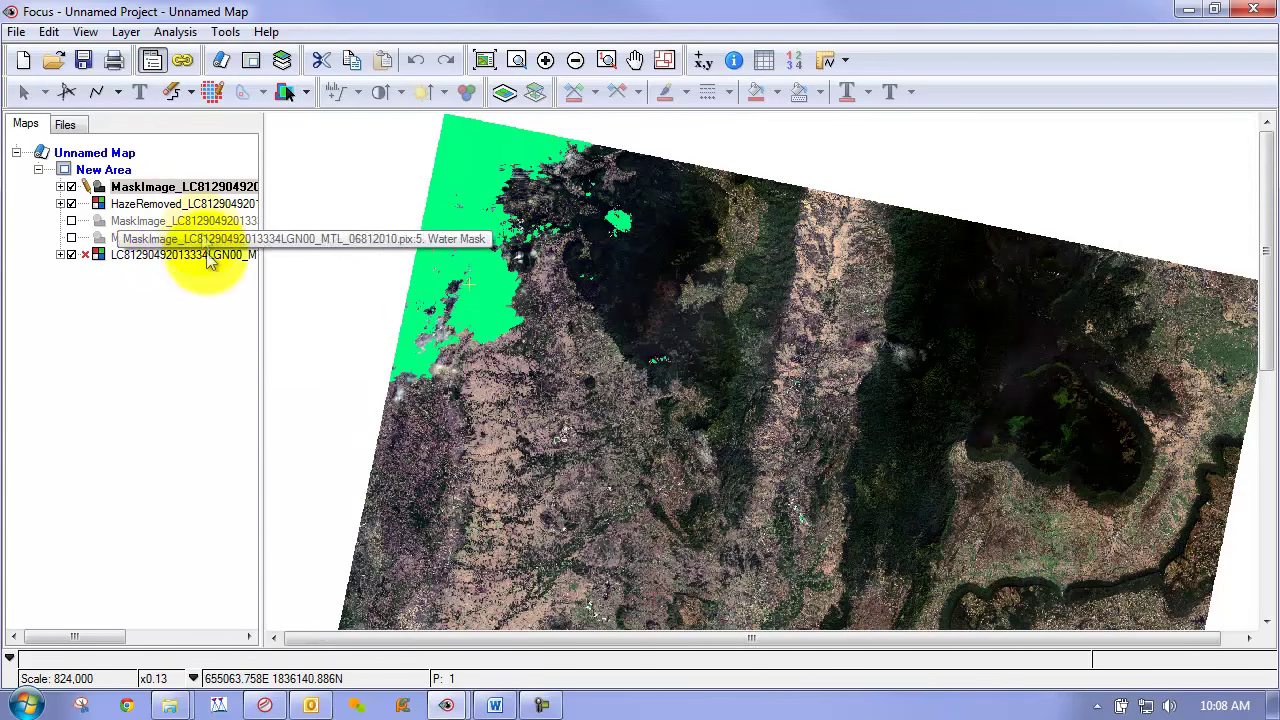
{"action": "left_click", "coordinate": [165, 203]}
{"action": "scroll", "coordinate": [543, 408], "scroll_direction": "down", "scroll_amount": 1}
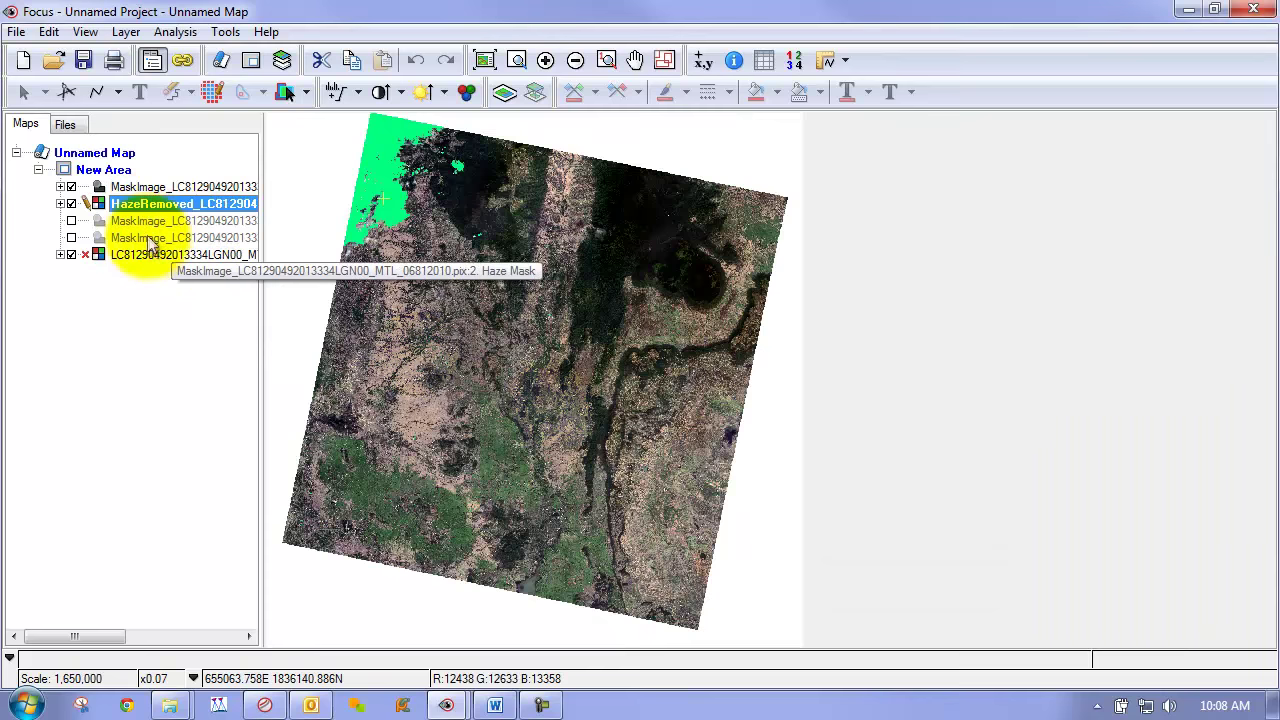
{"action": "left_click", "coordinate": [71, 204]}
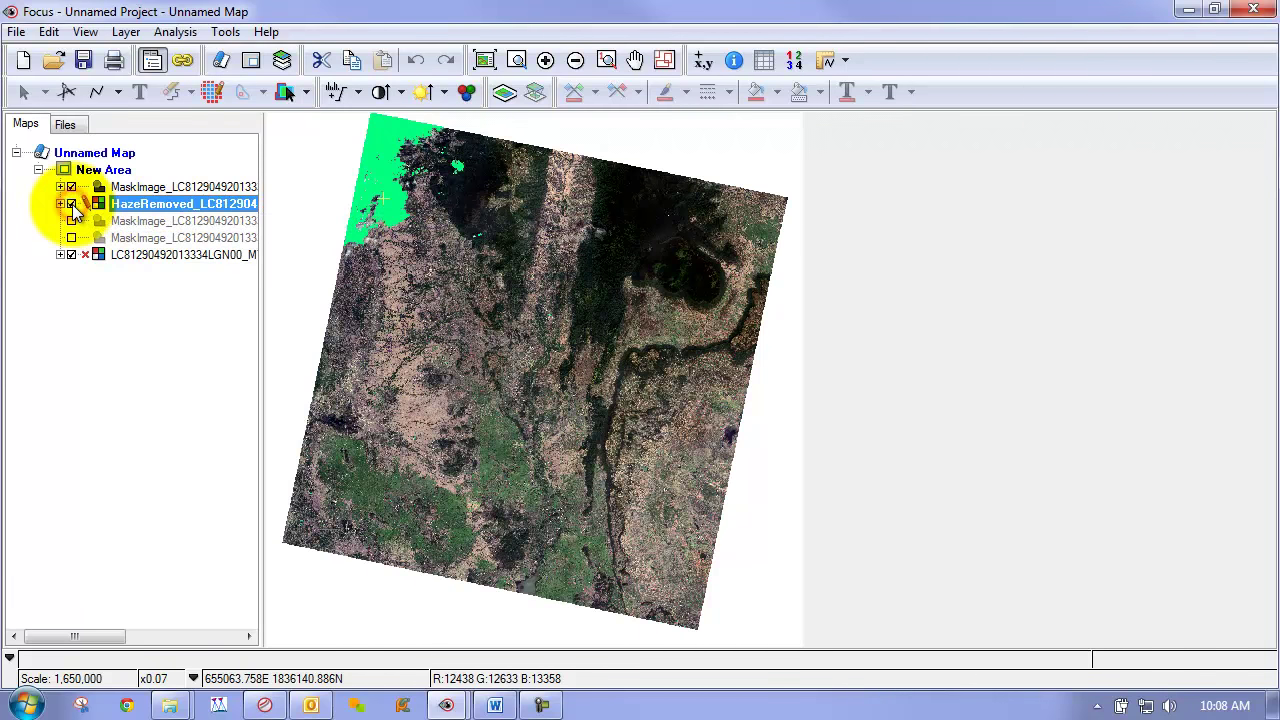
{"action": "left_click", "coordinate": [71, 204]}
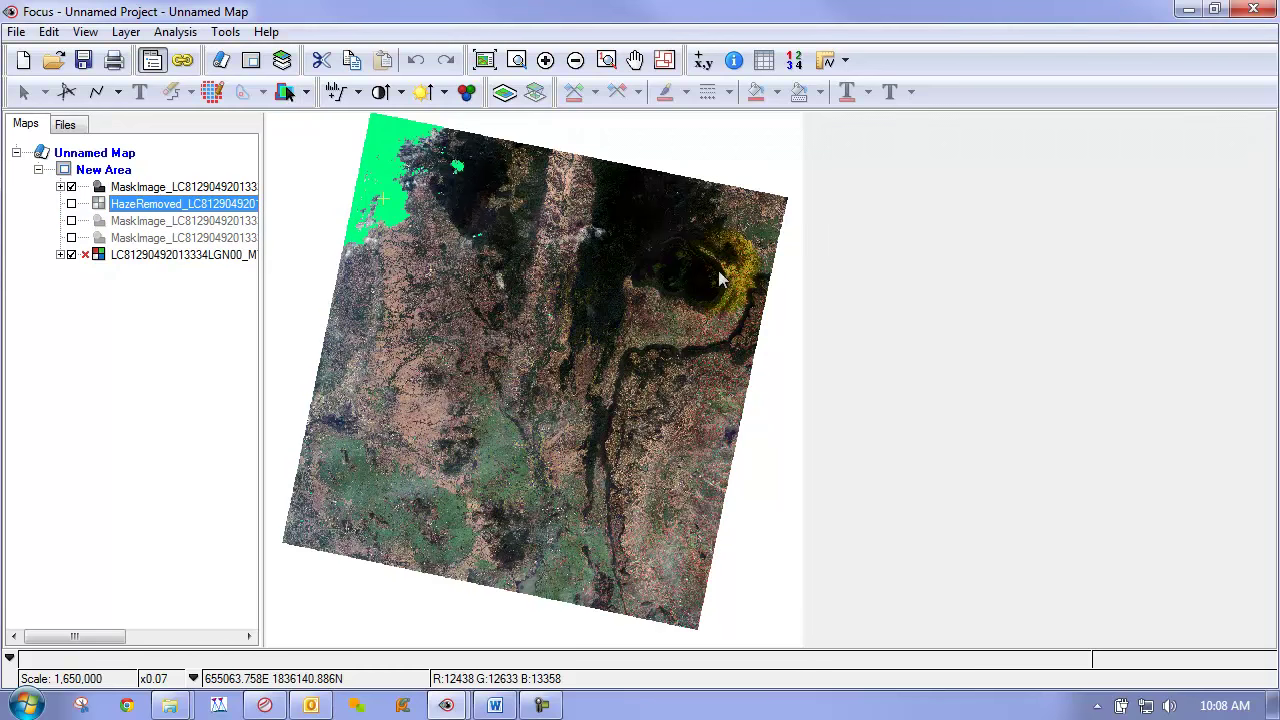
Step: Start a new Focus project without saving the current one, and bring up the wv2 folder window
{"action": "left_click", "coordinate": [23, 60]}
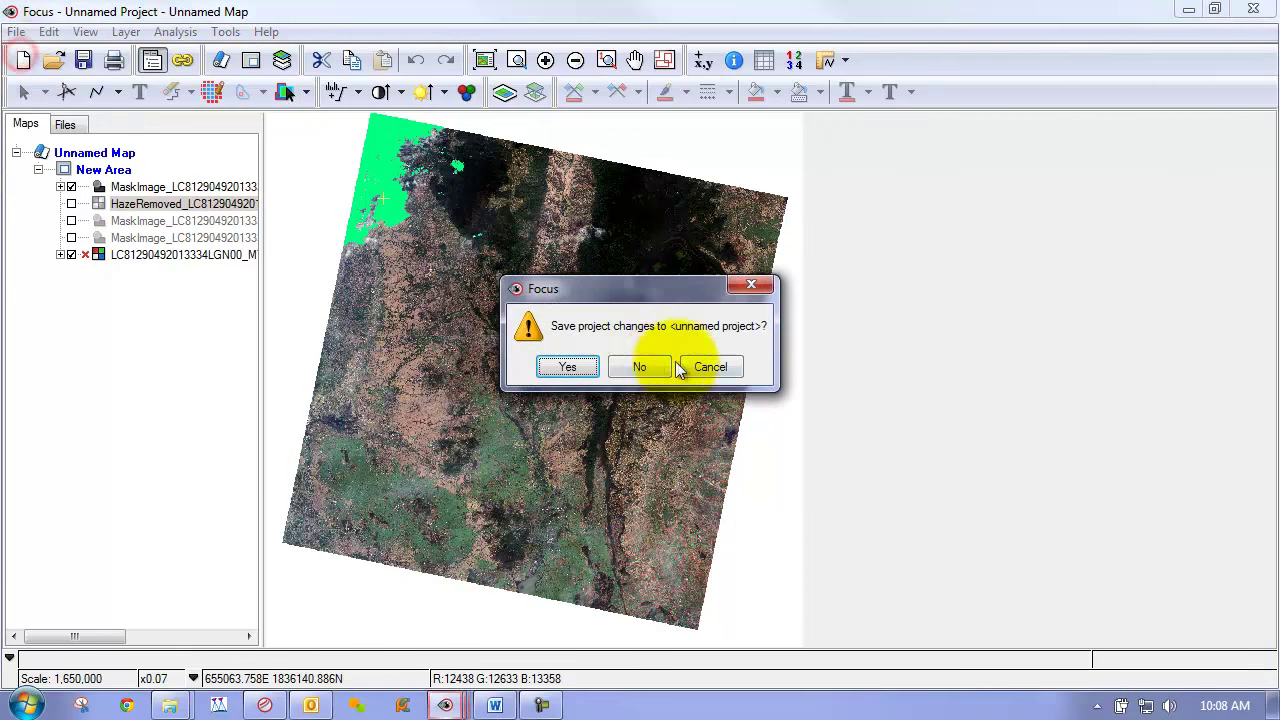
{"action": "left_click", "coordinate": [652, 367]}
{"action": "mouse_move", "coordinate": [170, 707]}
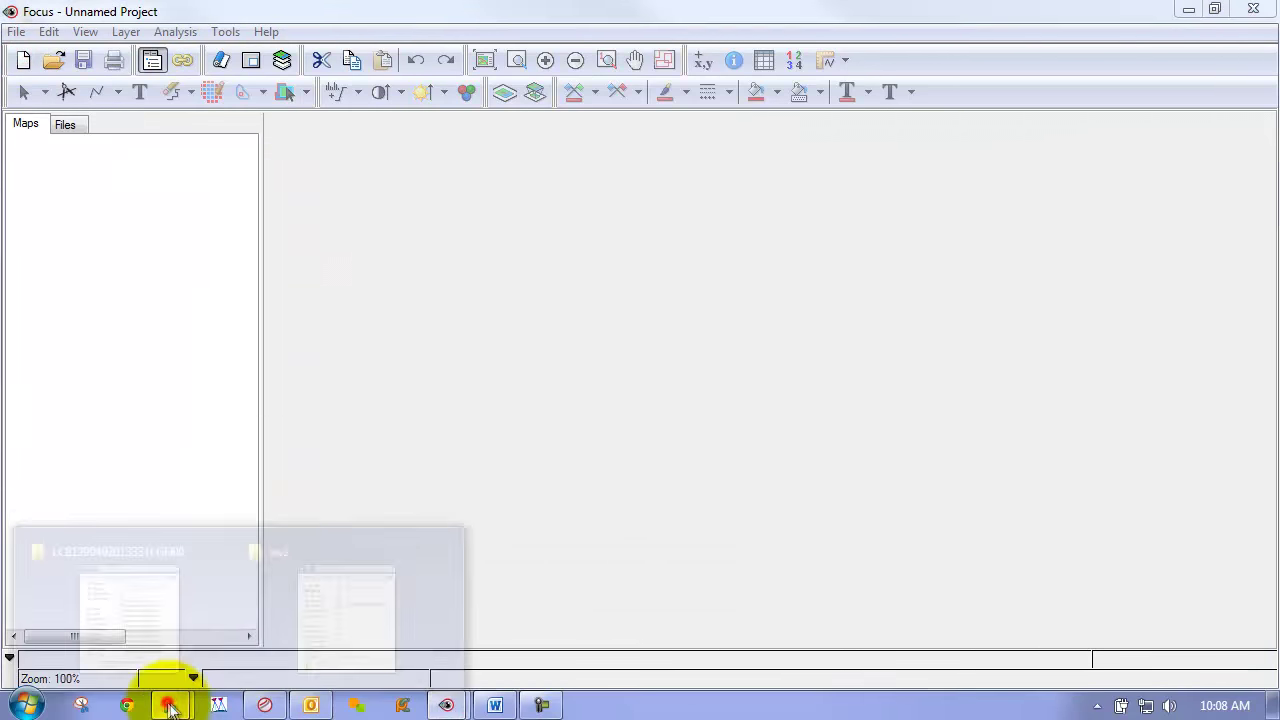
{"action": "left_click", "coordinate": [255, 594]}
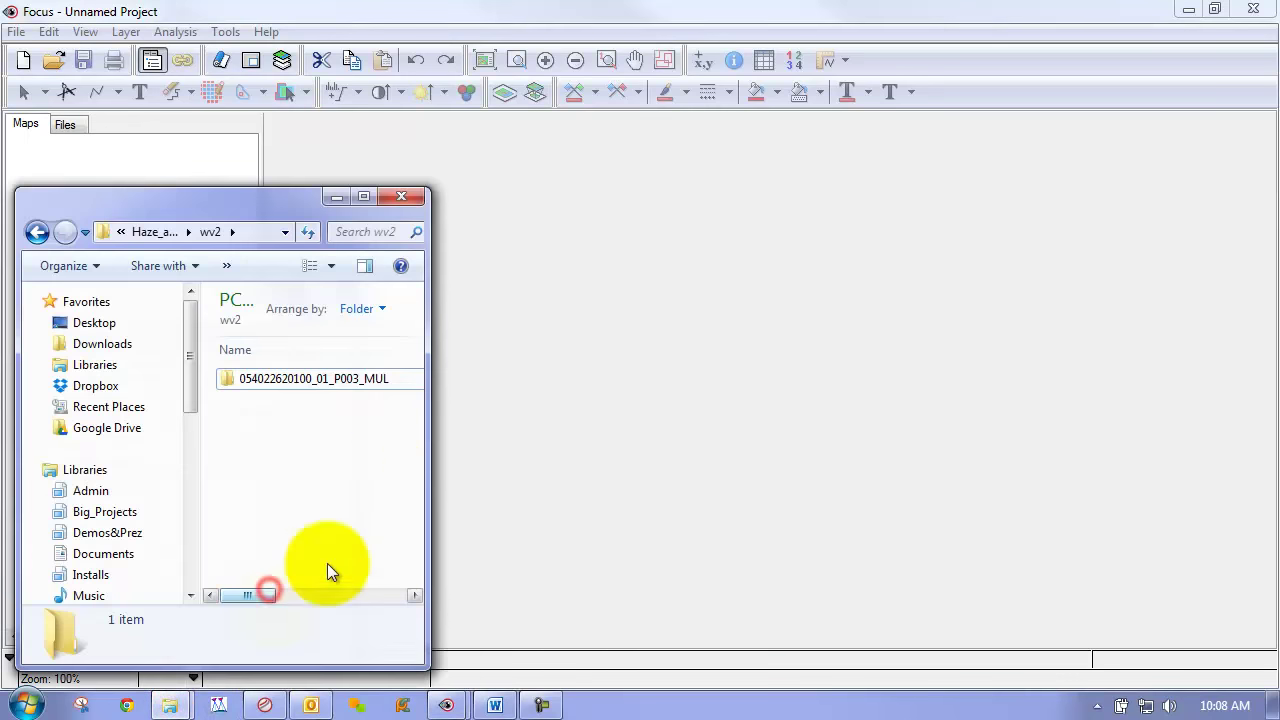
{"action": "double_click", "coordinate": [311, 377]}
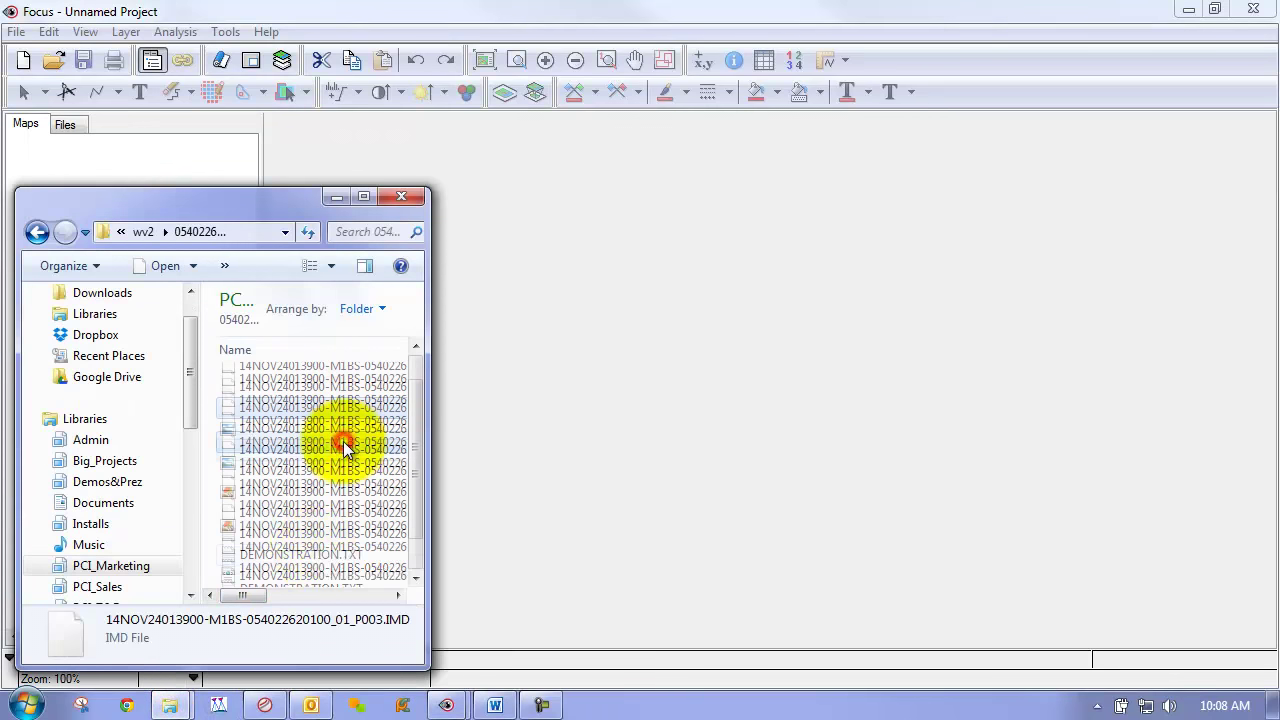
{"action": "mouse_move", "coordinate": [245, 595]}
{"action": "left_mouse_down"}
{"action": "mouse_move", "coordinate": [325, 597]}
{"action": "mouse_move", "coordinate": [255, 597]}
{"action": "left_mouse_up"}
{"action": "left_click_drag", "start_coordinate": [427, 476], "coordinate": [651, 476]}
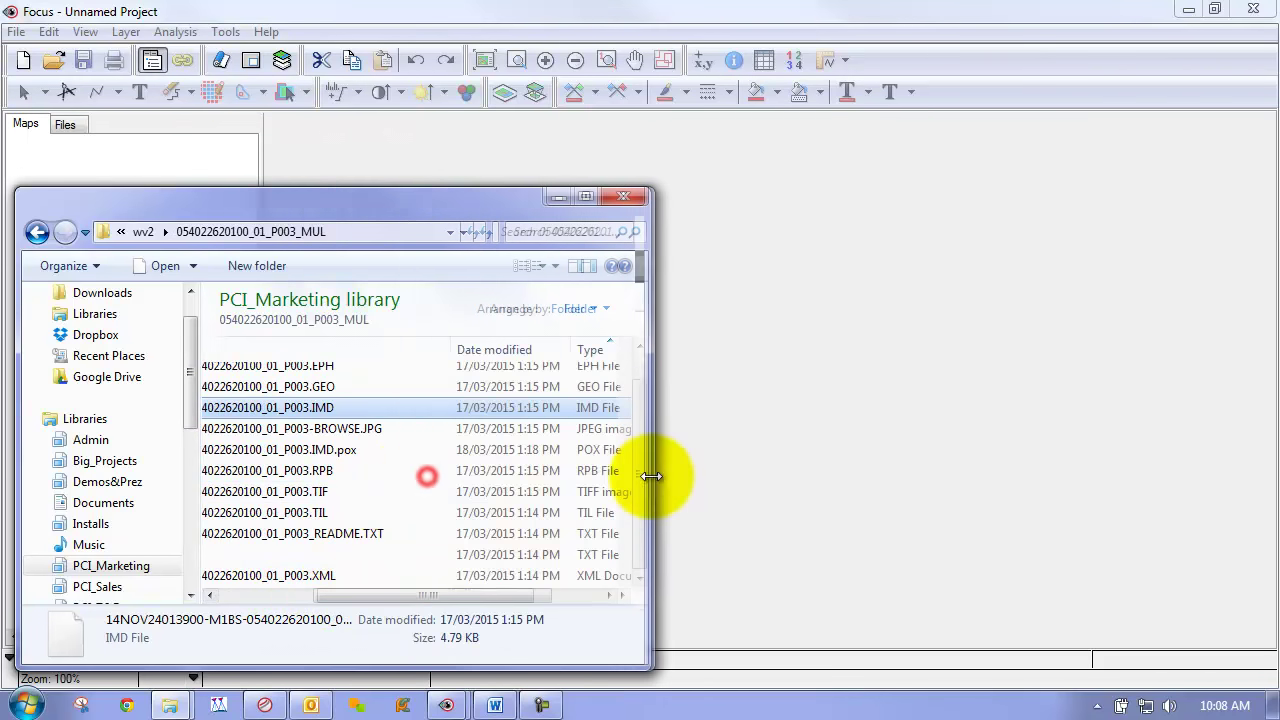
{"action": "left_click_drag", "start_coordinate": [406, 593], "coordinate": [263, 593]}
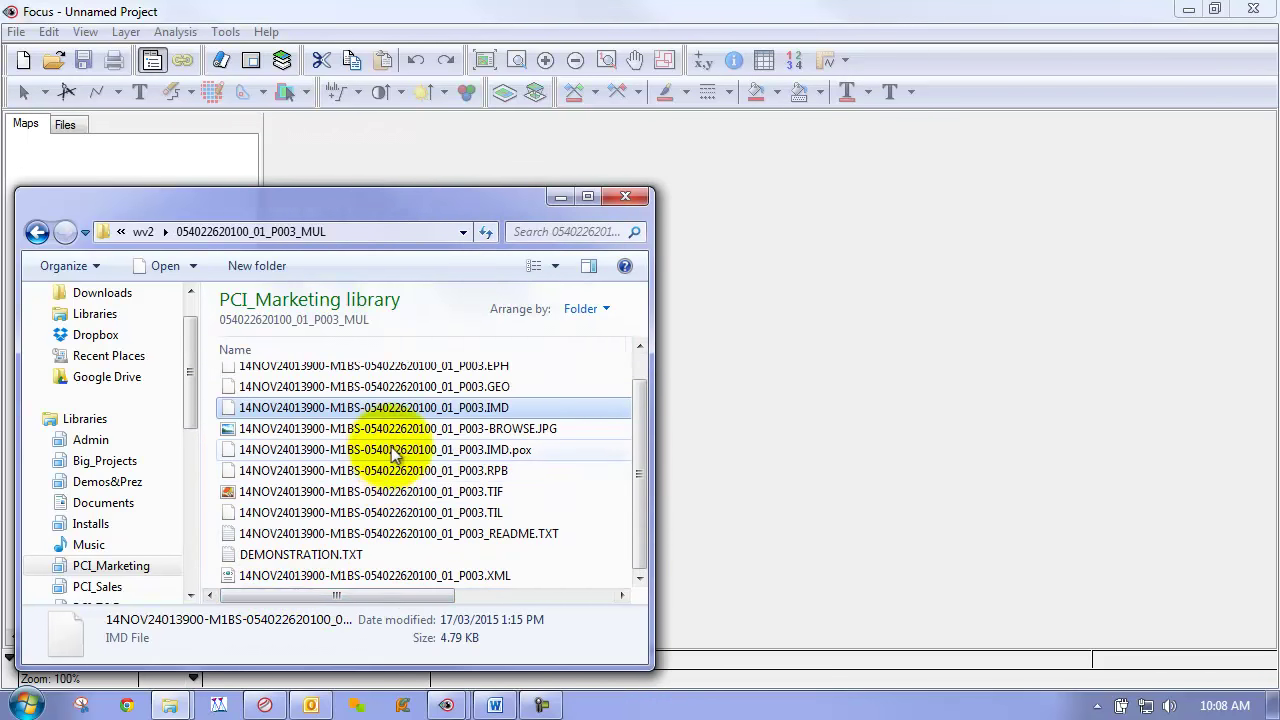
{"action": "left_click", "coordinate": [362, 408]}
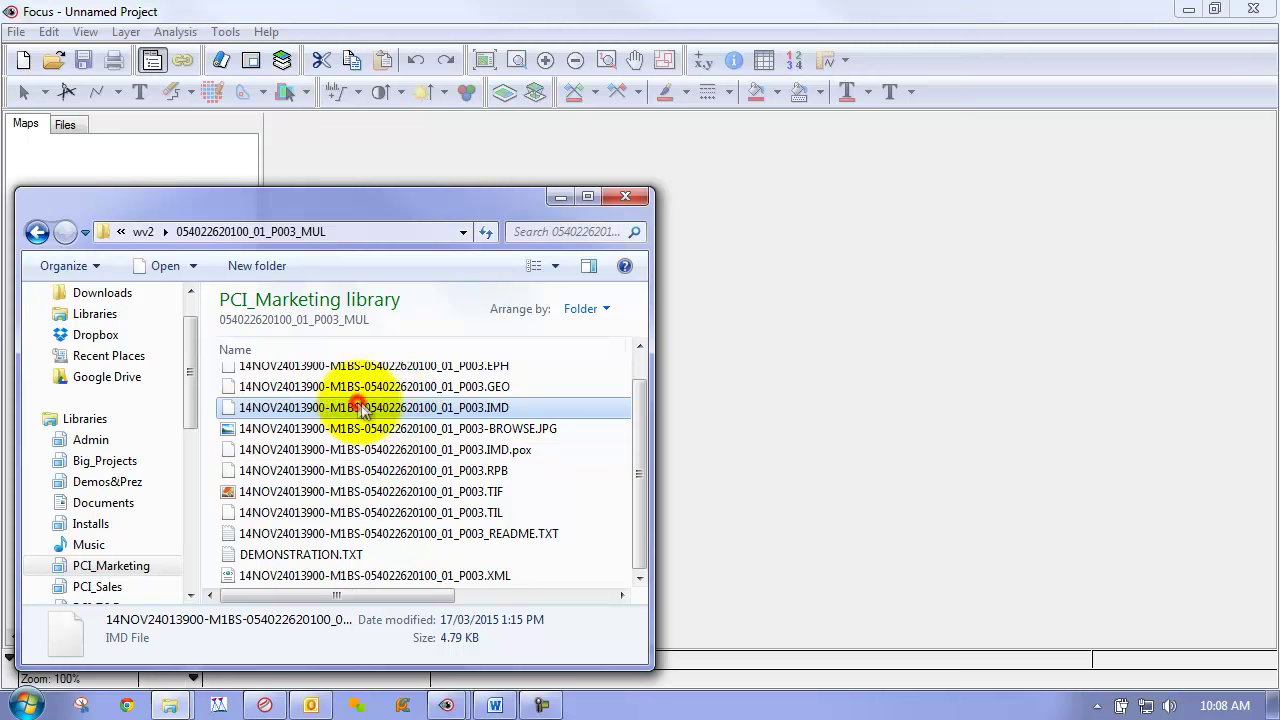
{"action": "left_click_drag", "start_coordinate": [362, 408], "coordinate": [836, 355]}
Step: Load the WorldView-2 P003 scene into the map using its file georeferencing and default orientation
{"action": "left_click", "coordinate": [455, 205]}
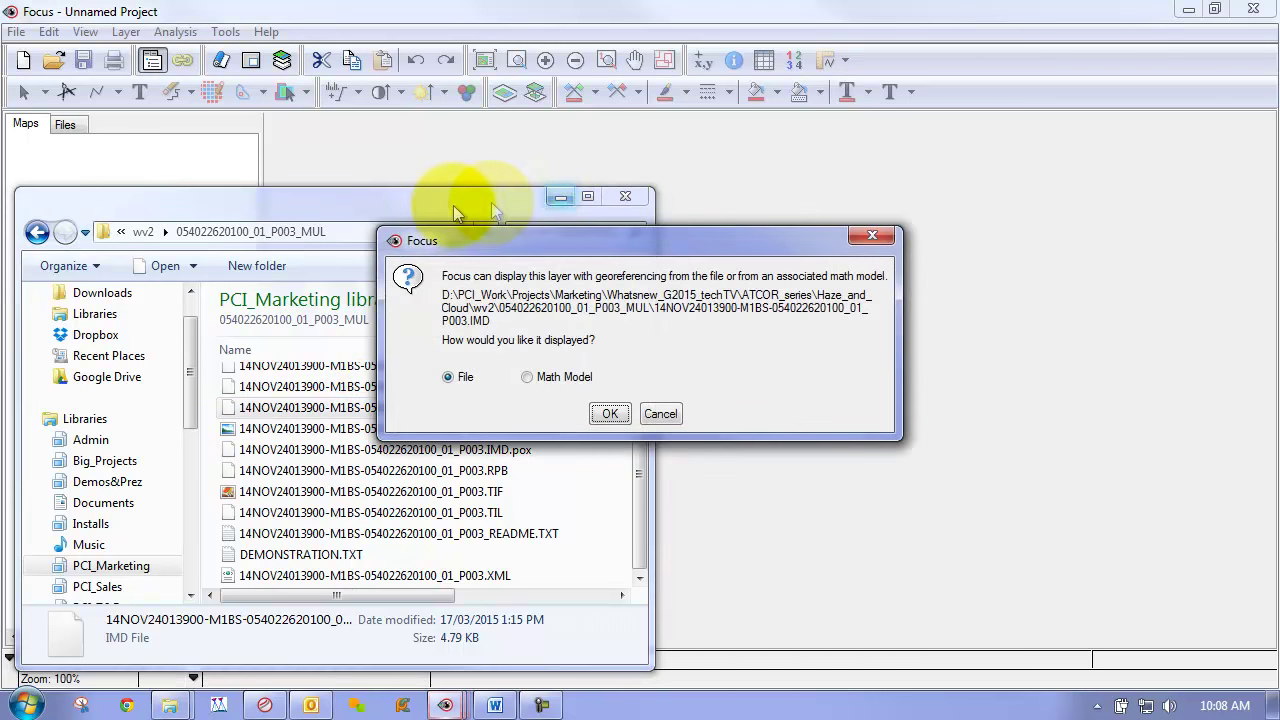
{"action": "left_click", "coordinate": [559, 197]}
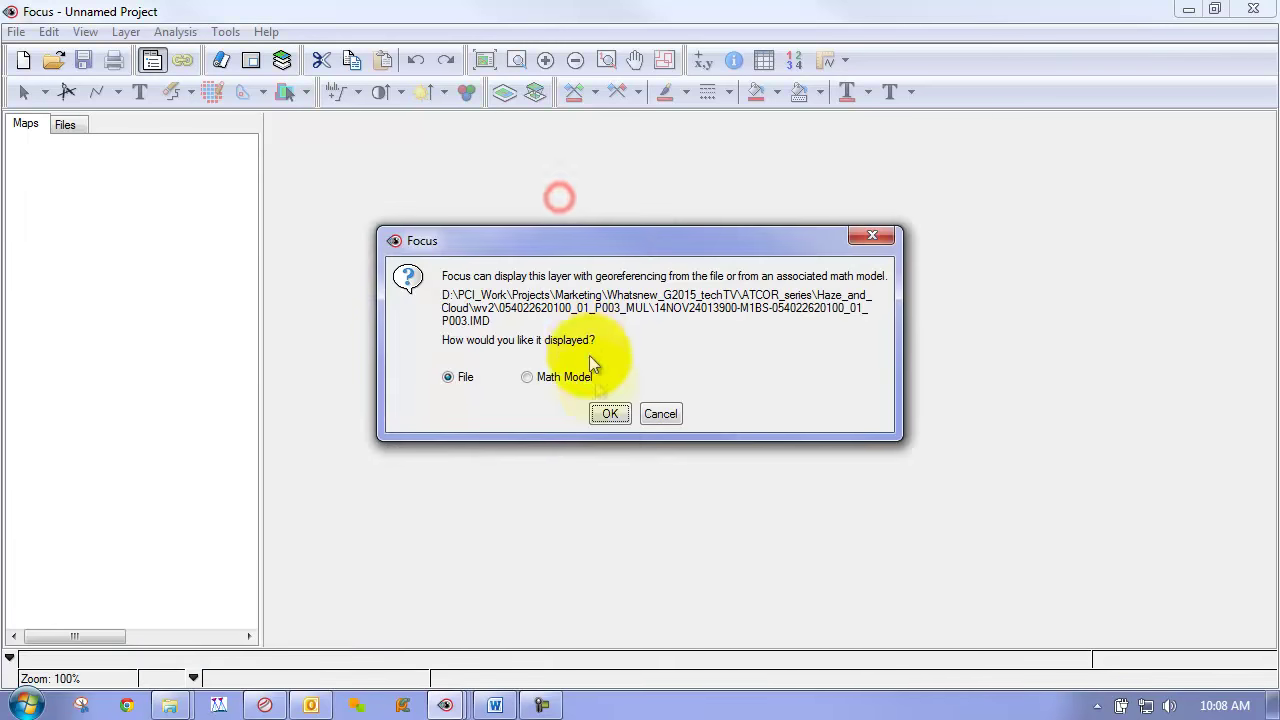
{"action": "left_click", "coordinate": [607, 414]}
{"action": "left_click", "coordinate": [609, 433]}
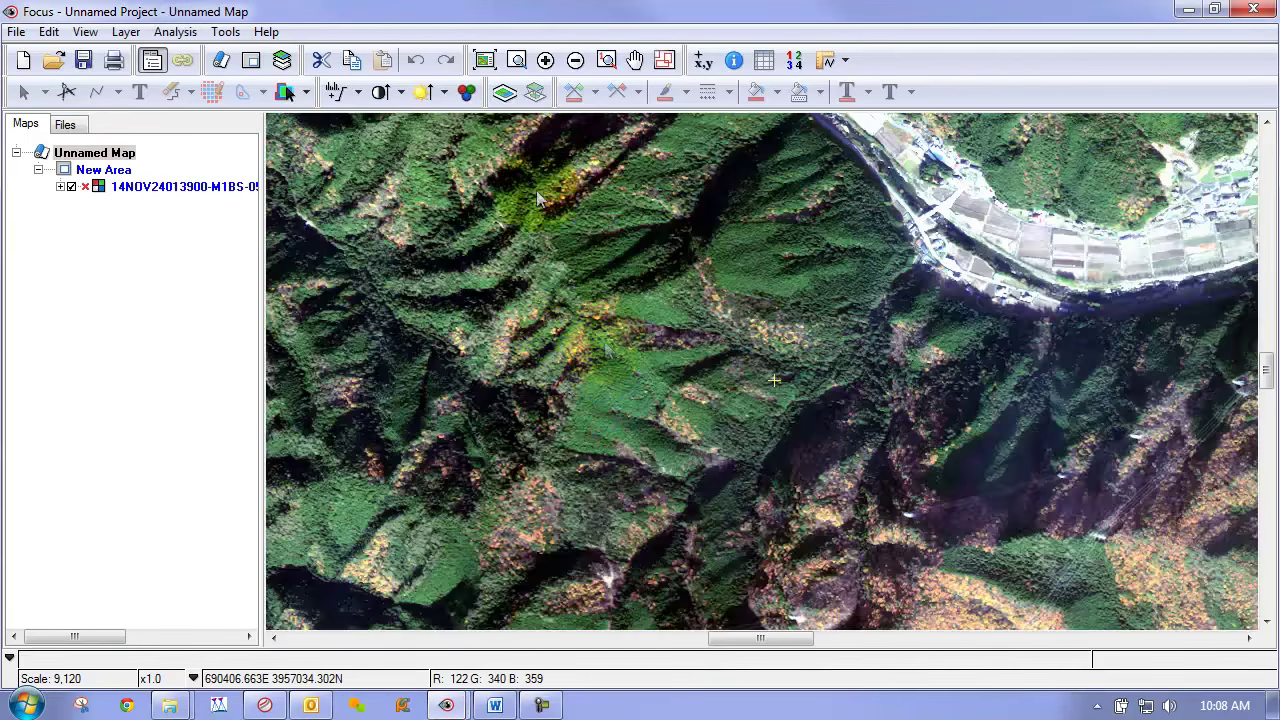
Step: Zoom to the full scene extent and remove the layer's enhancement to reveal the haze
{"action": "left_click", "coordinate": [492, 62]}
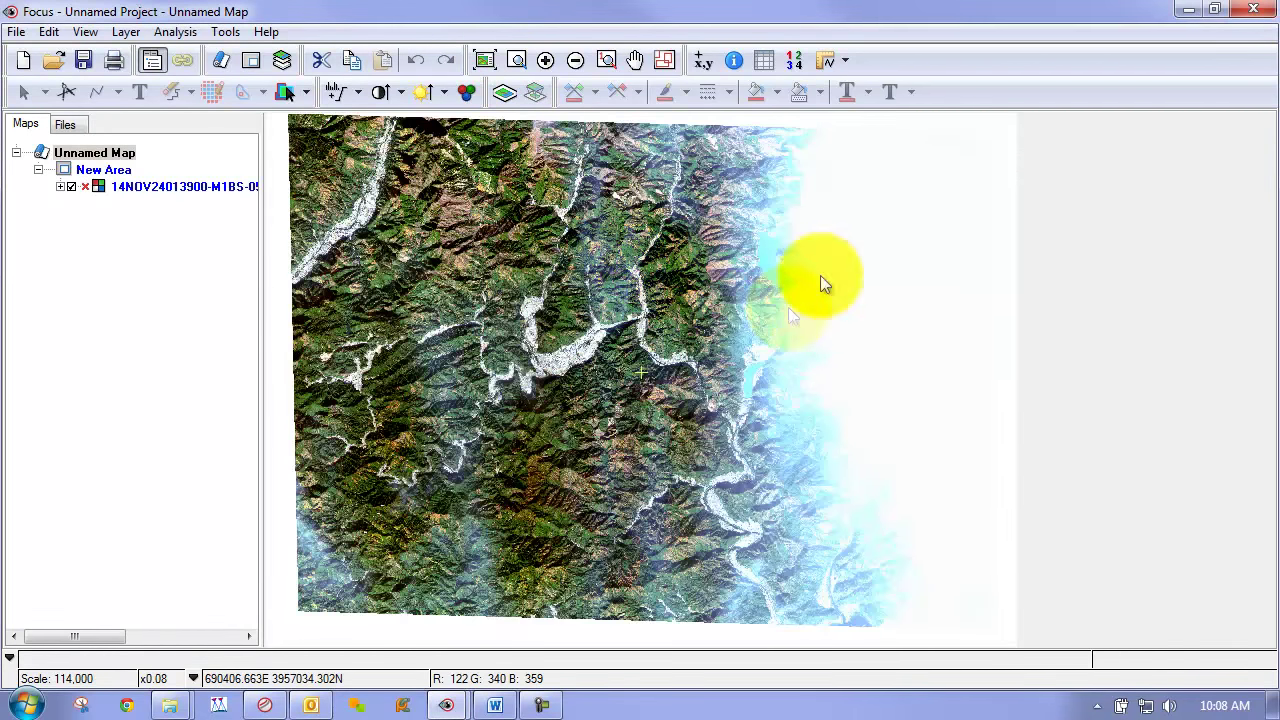
{"action": "left_click", "coordinate": [175, 187]}
{"action": "left_click", "coordinate": [336, 93]}
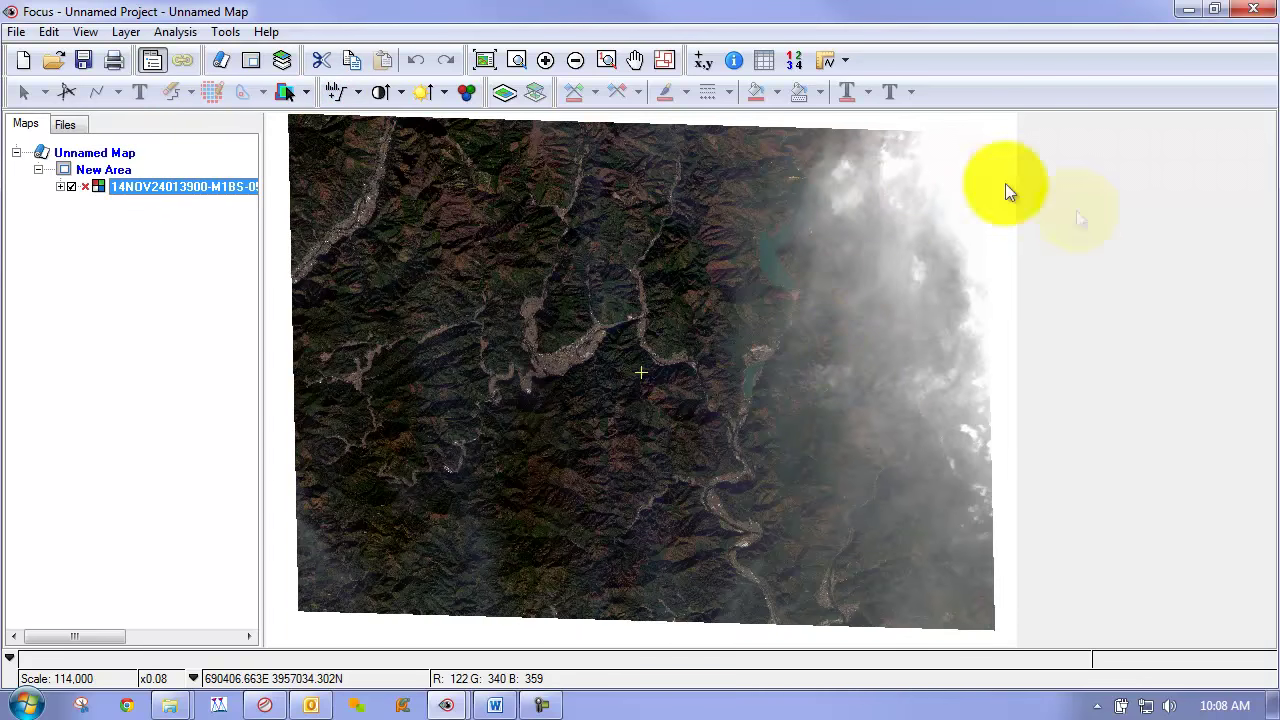
{"action": "left_click", "coordinate": [175, 31]}
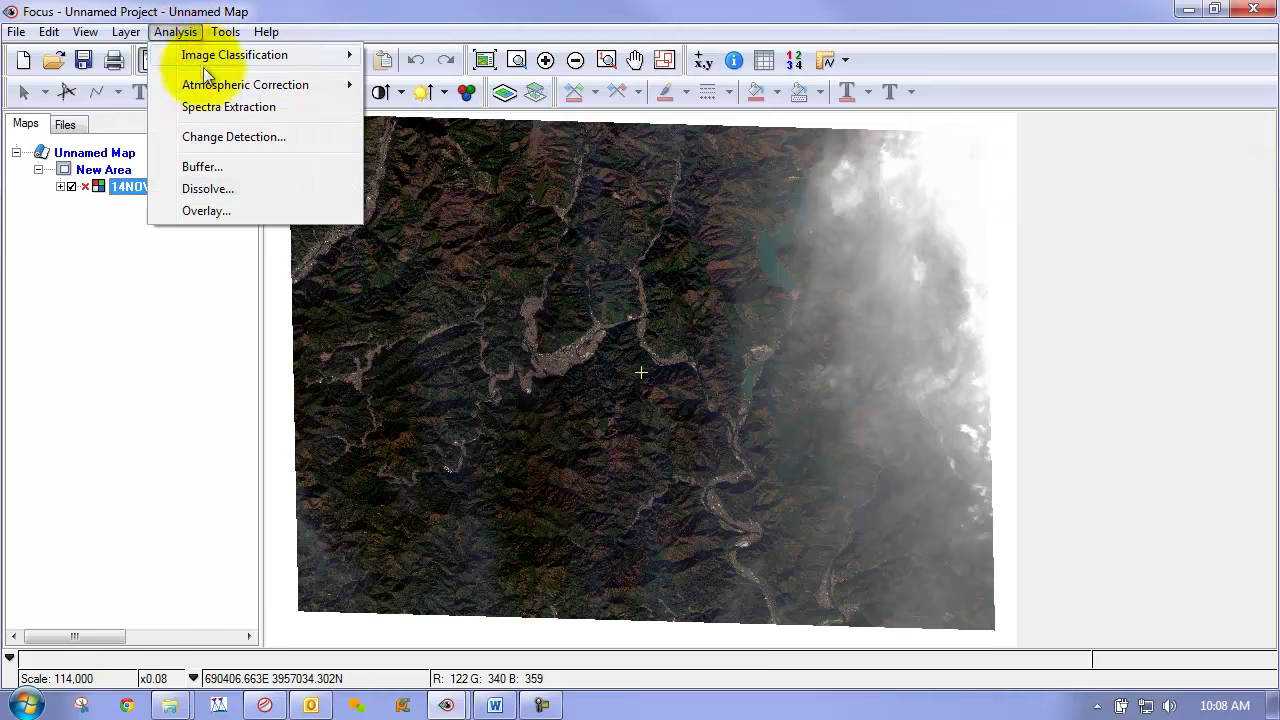
Step: In the Haze Removal wizard, choose the WorldView-2 multispectral file as input and accept its band calibration
{"action": "mouse_move", "coordinate": [251, 84]}
{"action": "left_click", "coordinate": [443, 108]}
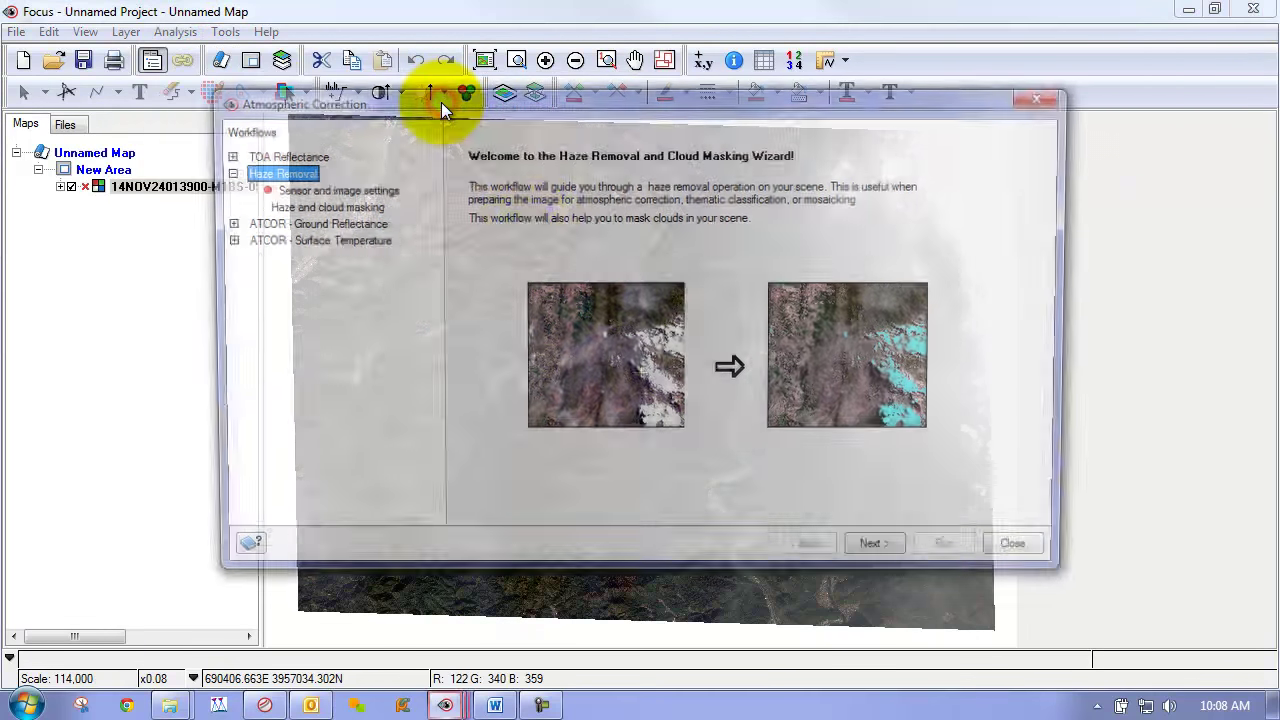
{"action": "left_click", "coordinate": [330, 189]}
{"action": "left_click", "coordinate": [984, 168]}
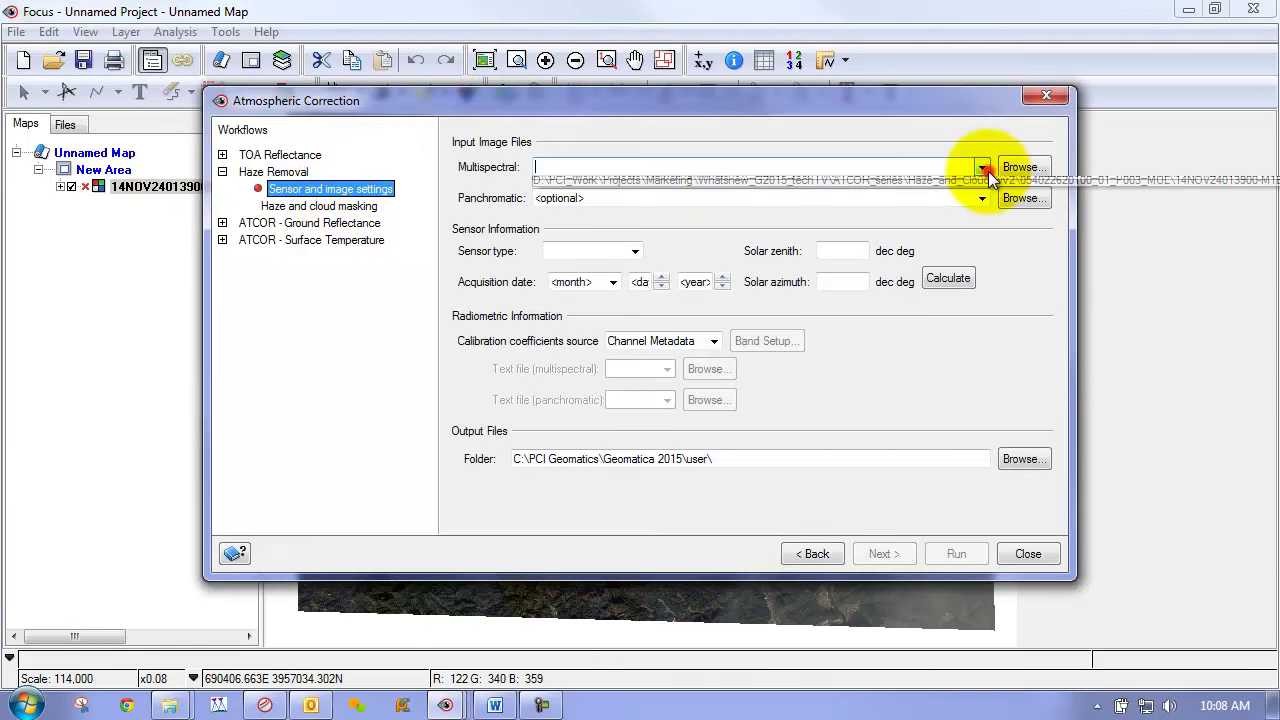
{"action": "left_click", "coordinate": [982, 181]}
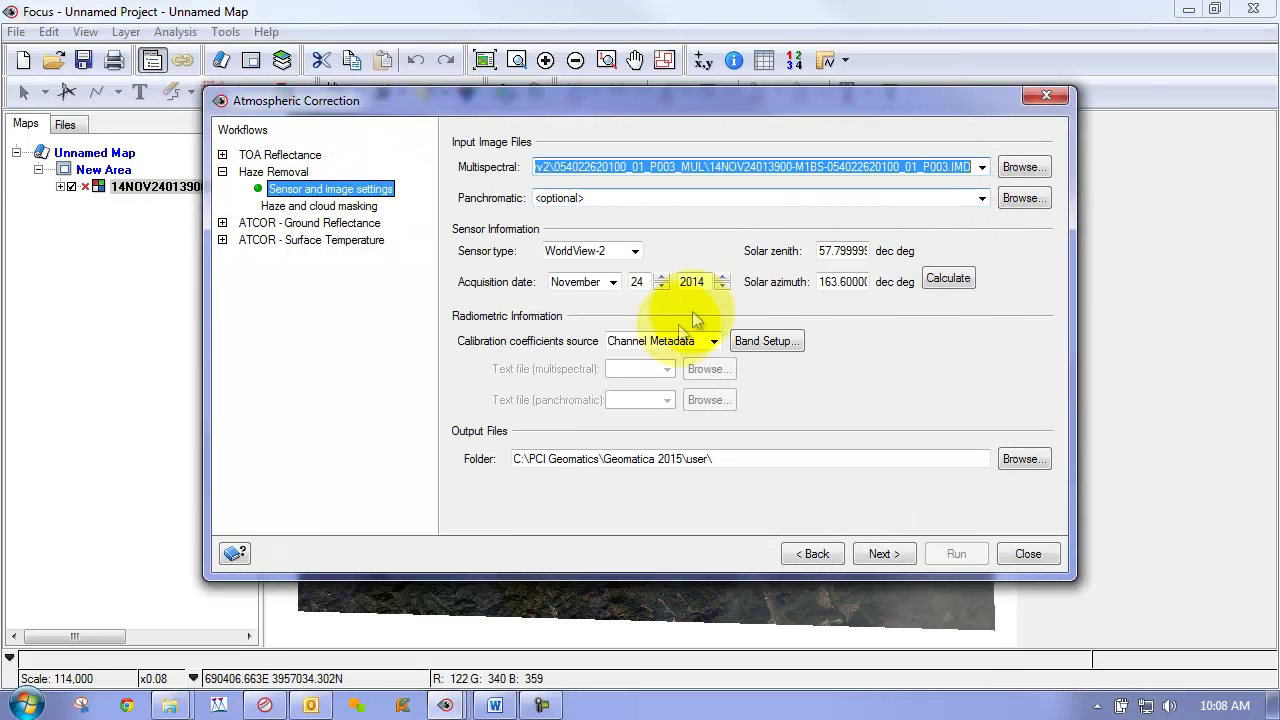
{"action": "left_click", "coordinate": [755, 341]}
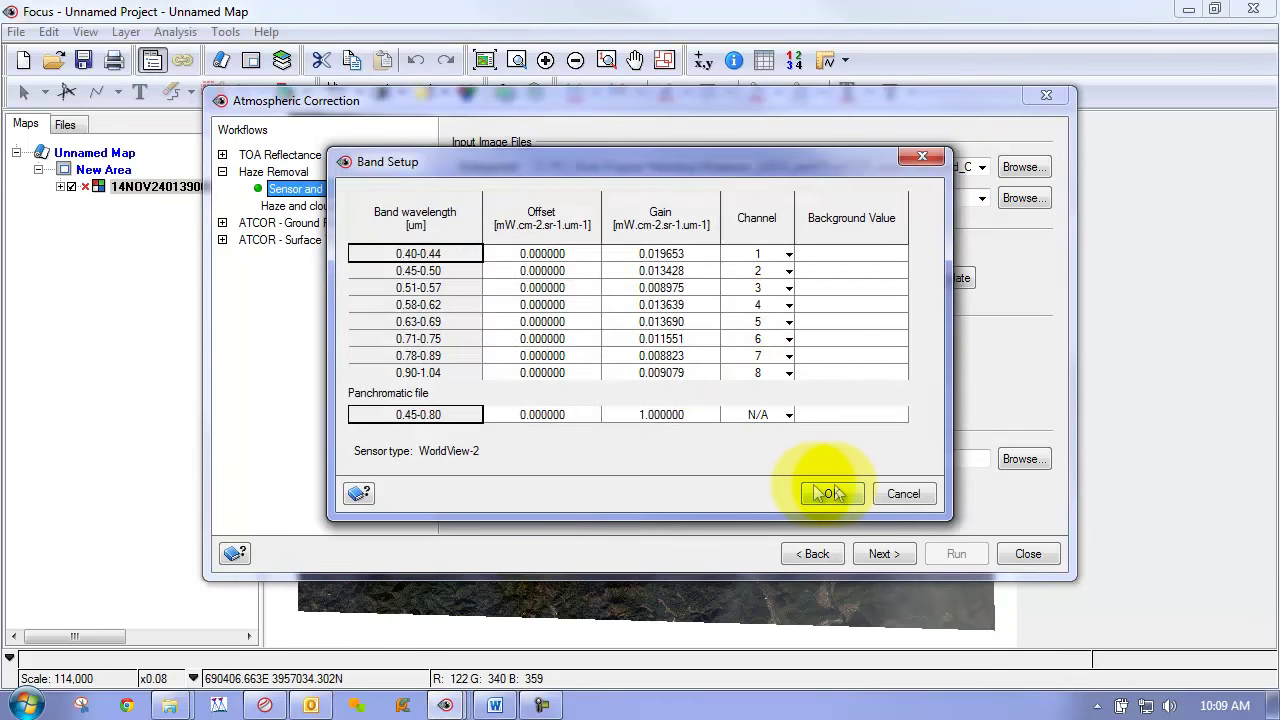
{"action": "left_click", "coordinate": [828, 493]}
Step: Set the output location to a new Desktop folder named 'haze'
{"action": "left_click", "coordinate": [1020, 459]}
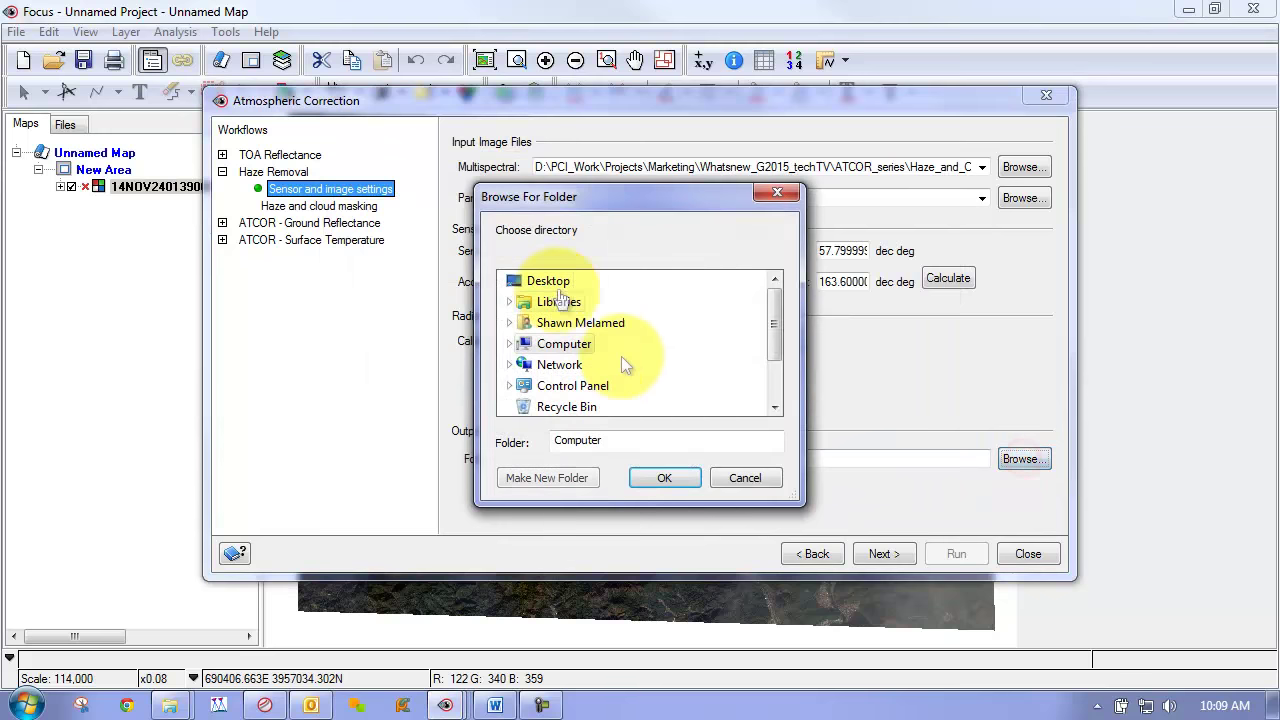
{"action": "left_click", "coordinate": [550, 282]}
{"action": "left_click", "coordinate": [546, 478]}
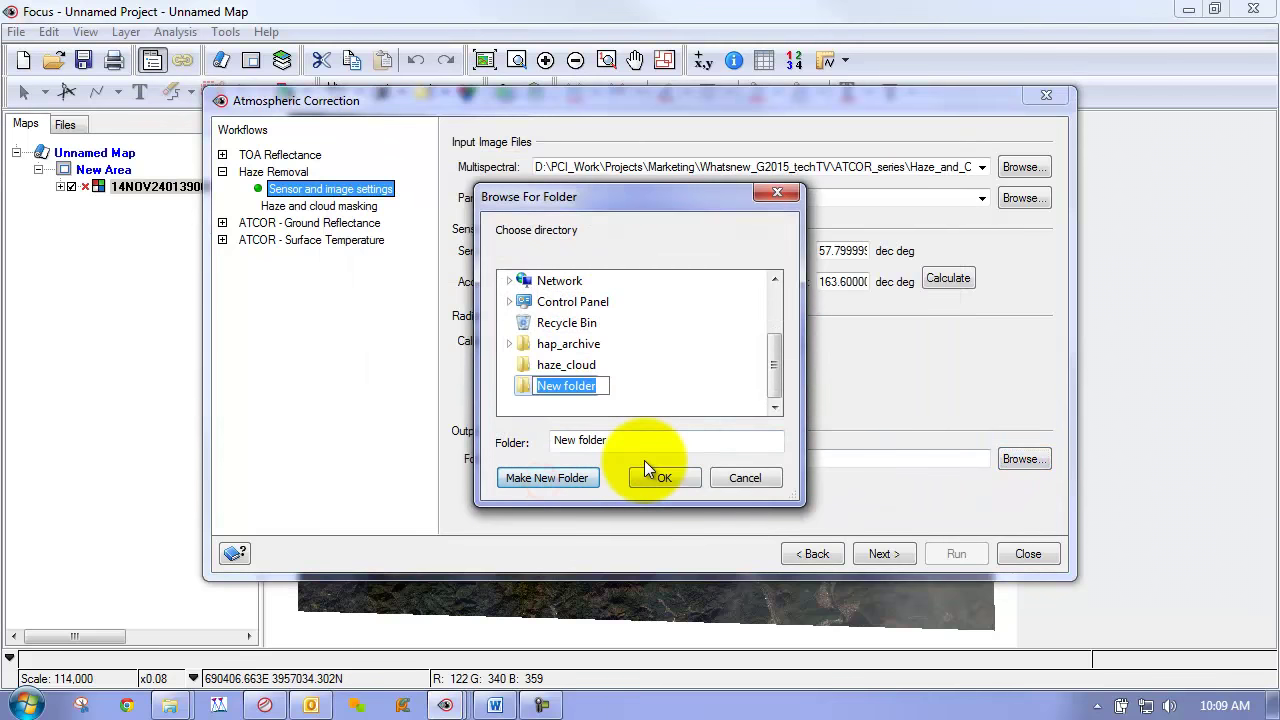
{"action": "type", "text": "haze"}
{"action": "key", "text": "Return"}
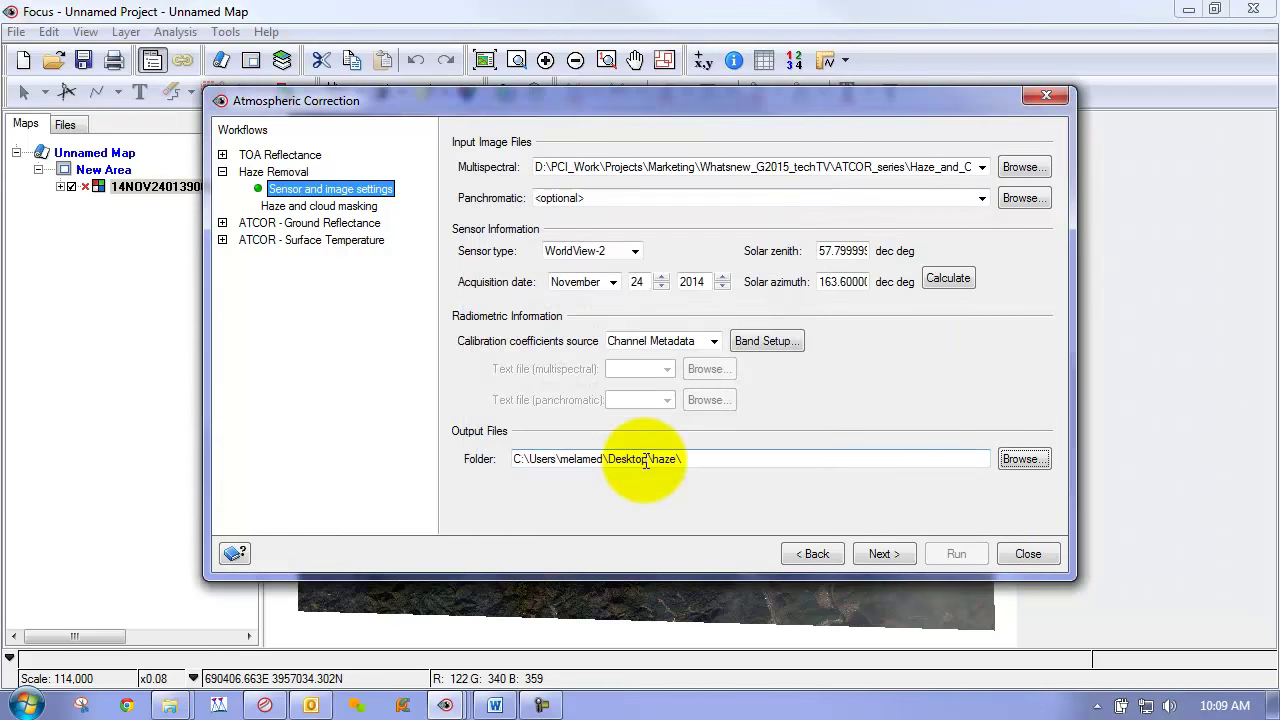
Step: Omit cloud masking, set haze cover to 85%, and run the haze removal
{"action": "left_click", "coordinate": [884, 553]}
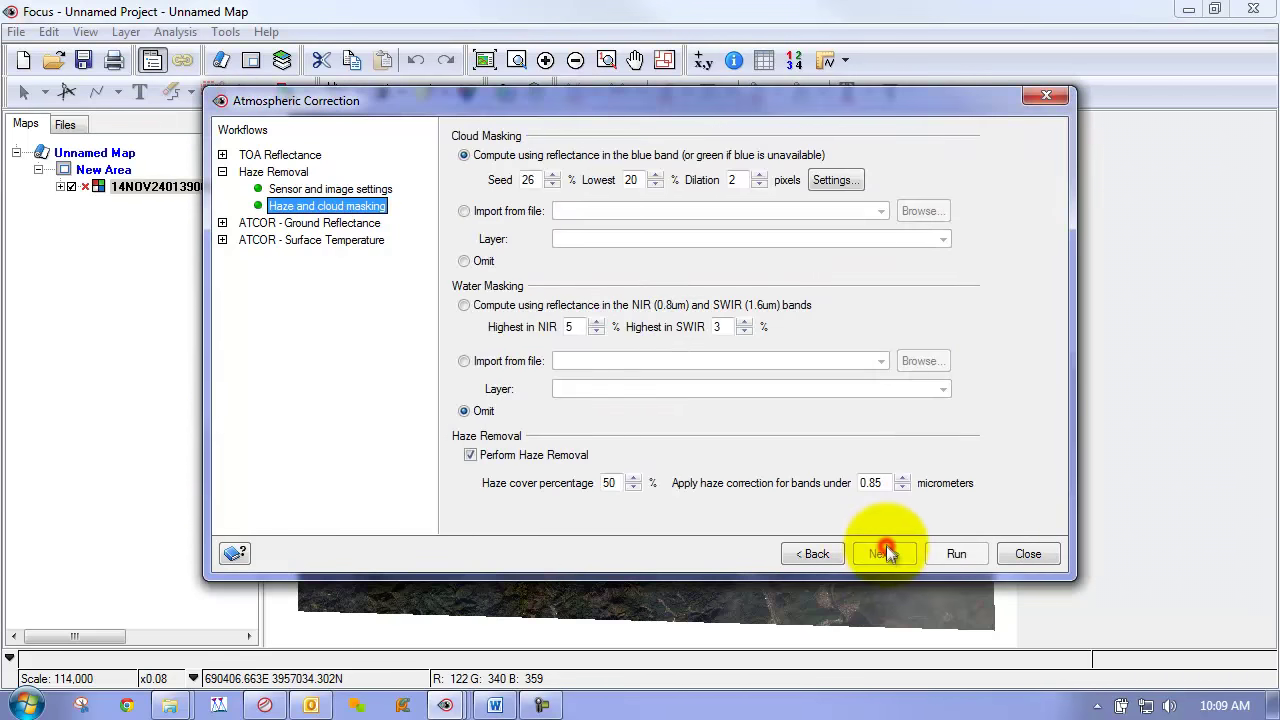
{"action": "left_click", "coordinate": [468, 262]}
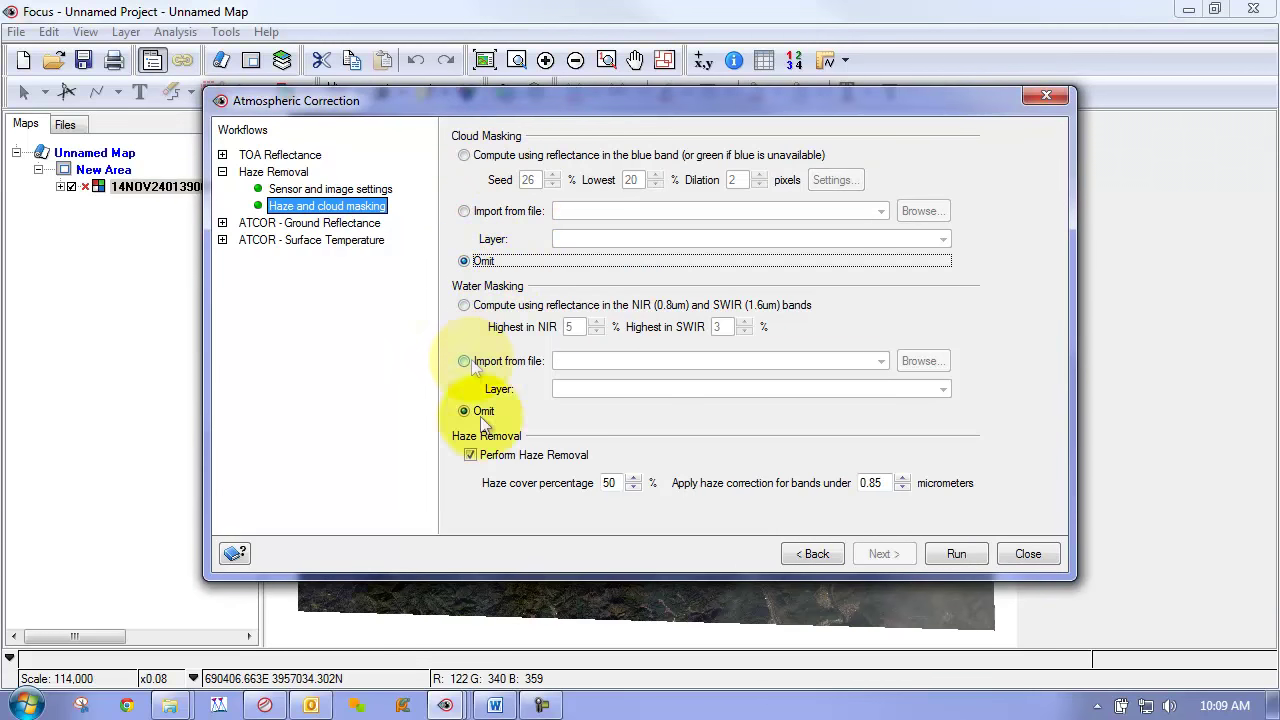
{"action": "double_click", "coordinate": [617, 482]}
{"action": "left_click_drag", "start_coordinate": [661, 98], "coordinate": [611, 91]}
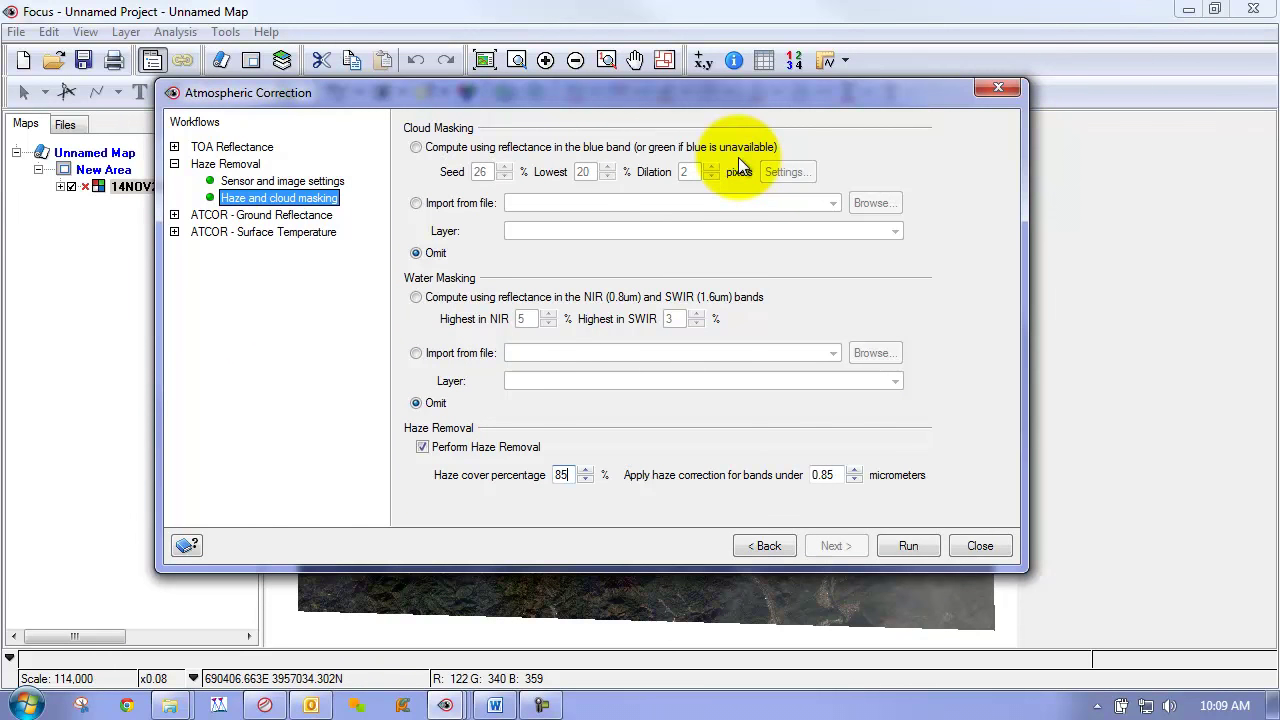
{"action": "left_click", "coordinate": [908, 545]}
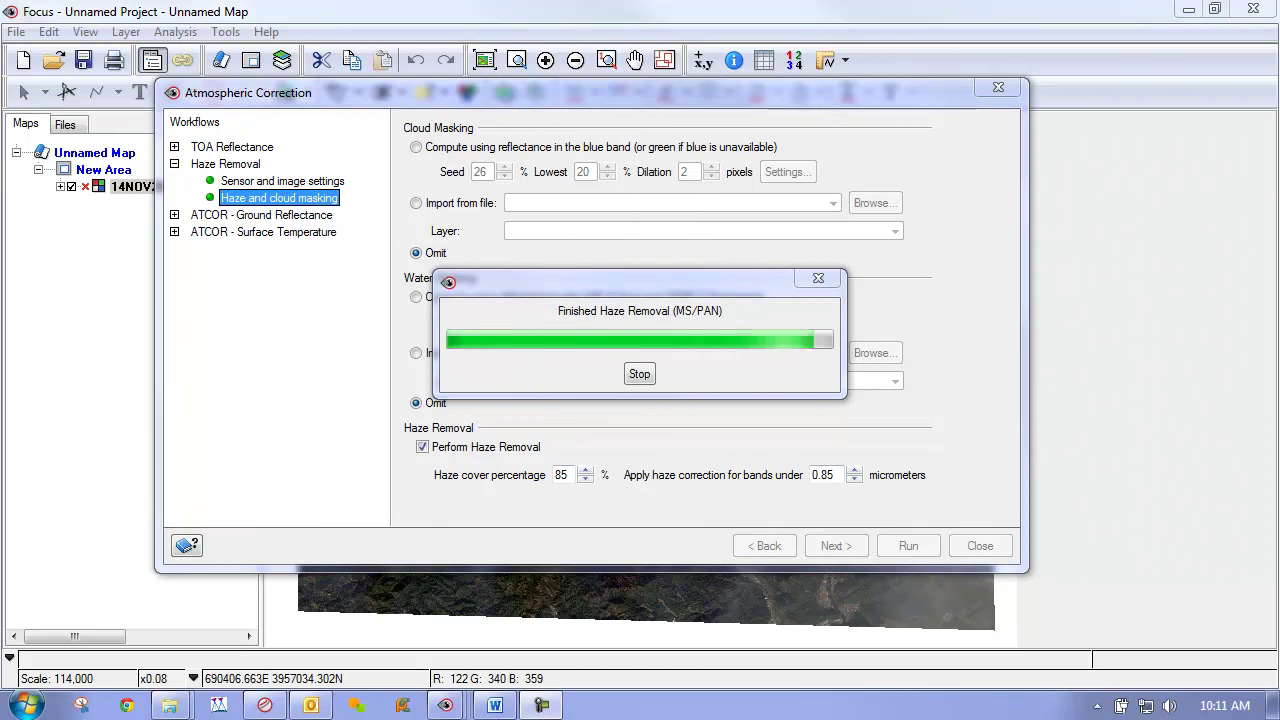
Step: Display the HazeRemoved result, hide the MaskImage layer, zoom to full extent and remove its enhancement
{"action": "left_click", "coordinate": [612, 408]}
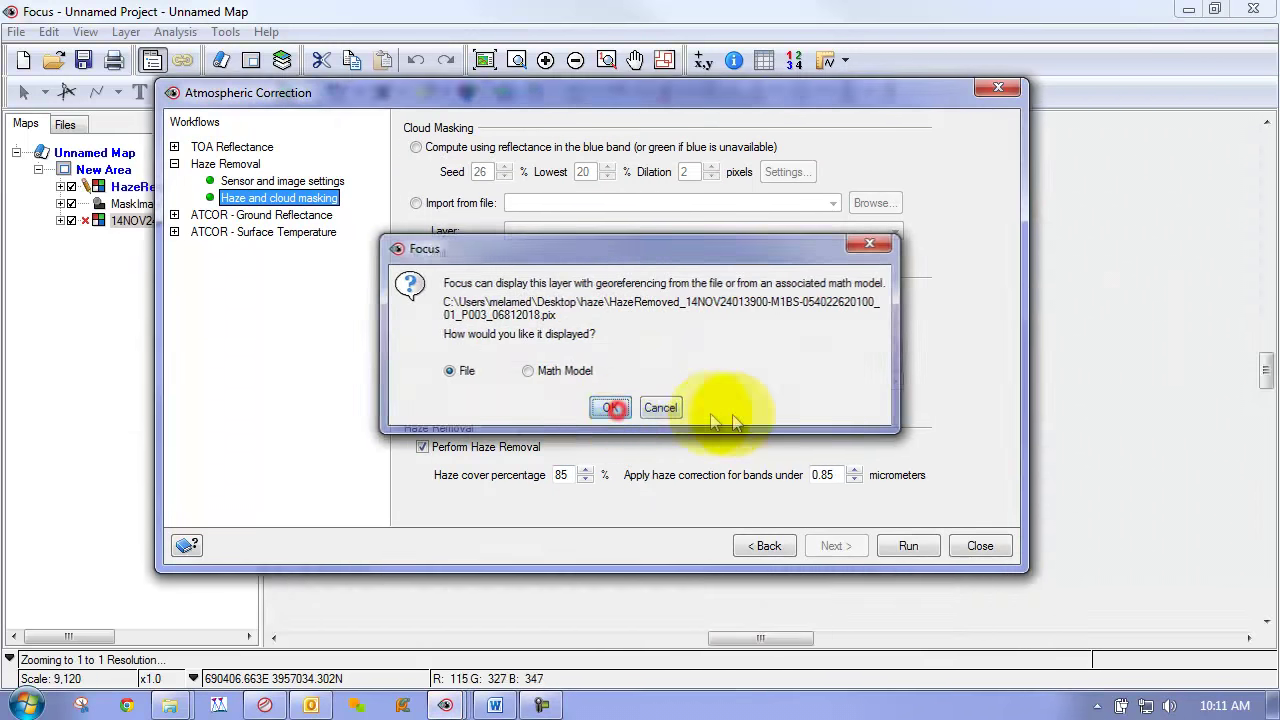
{"action": "left_click", "coordinate": [980, 545]}
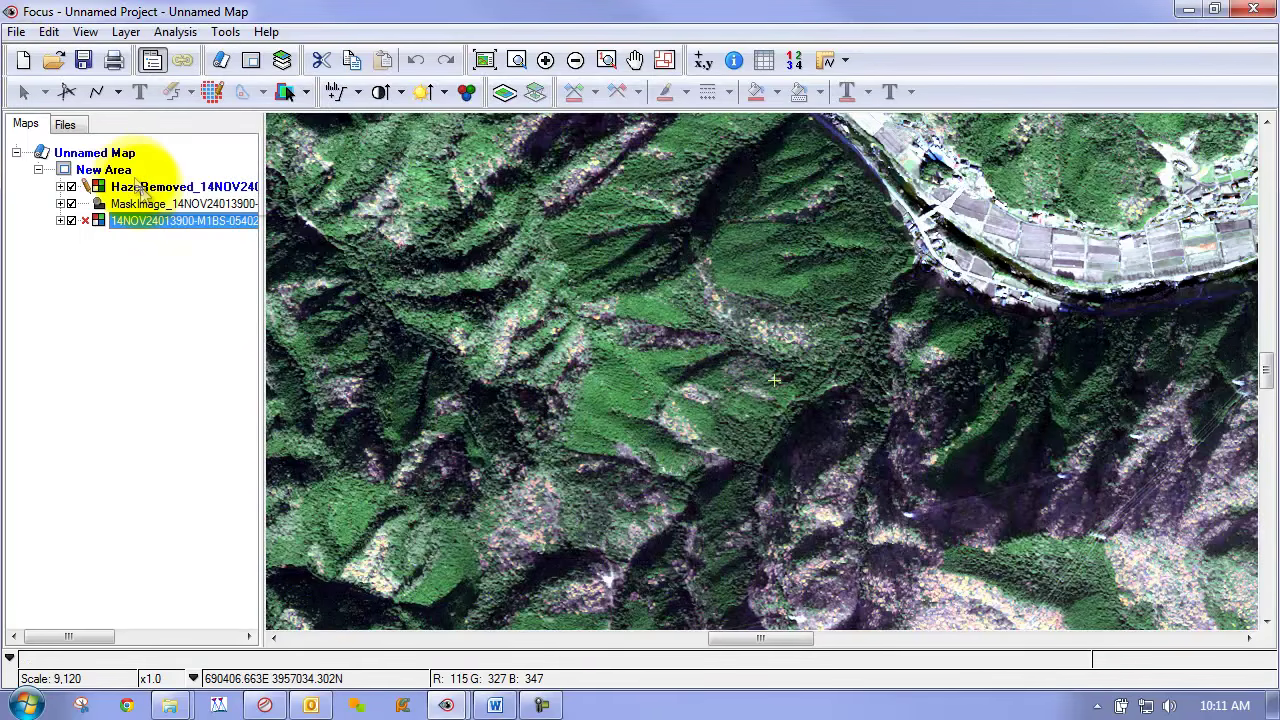
{"action": "left_click", "coordinate": [140, 187]}
{"action": "left_click", "coordinate": [71, 203]}
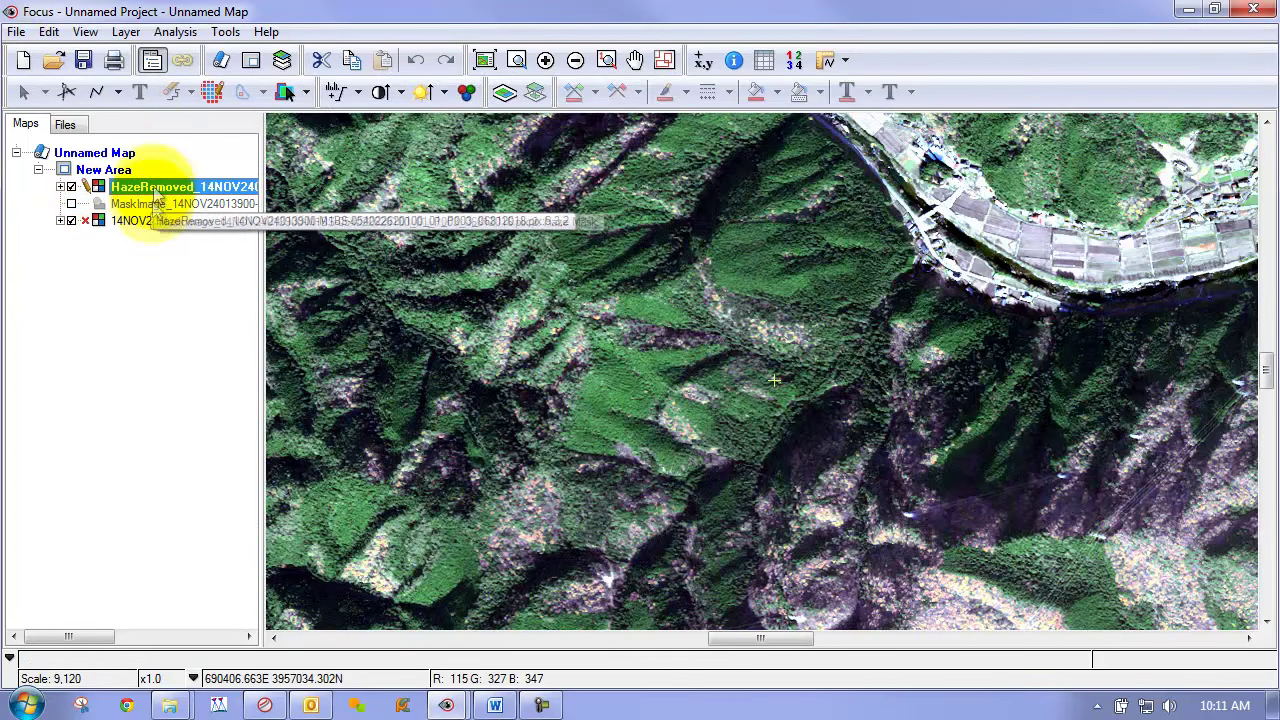
{"action": "left_click", "coordinate": [160, 187]}
{"action": "left_click", "coordinate": [485, 59]}
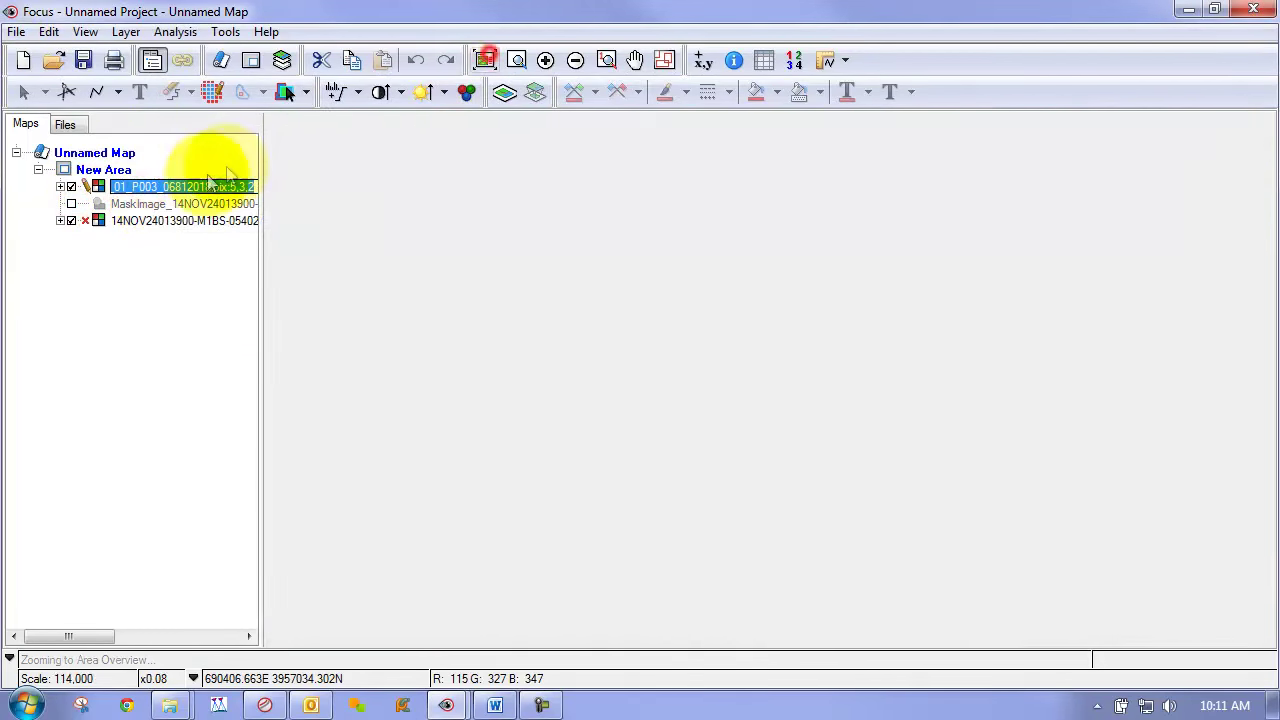
{"action": "left_click", "coordinate": [186, 187]}
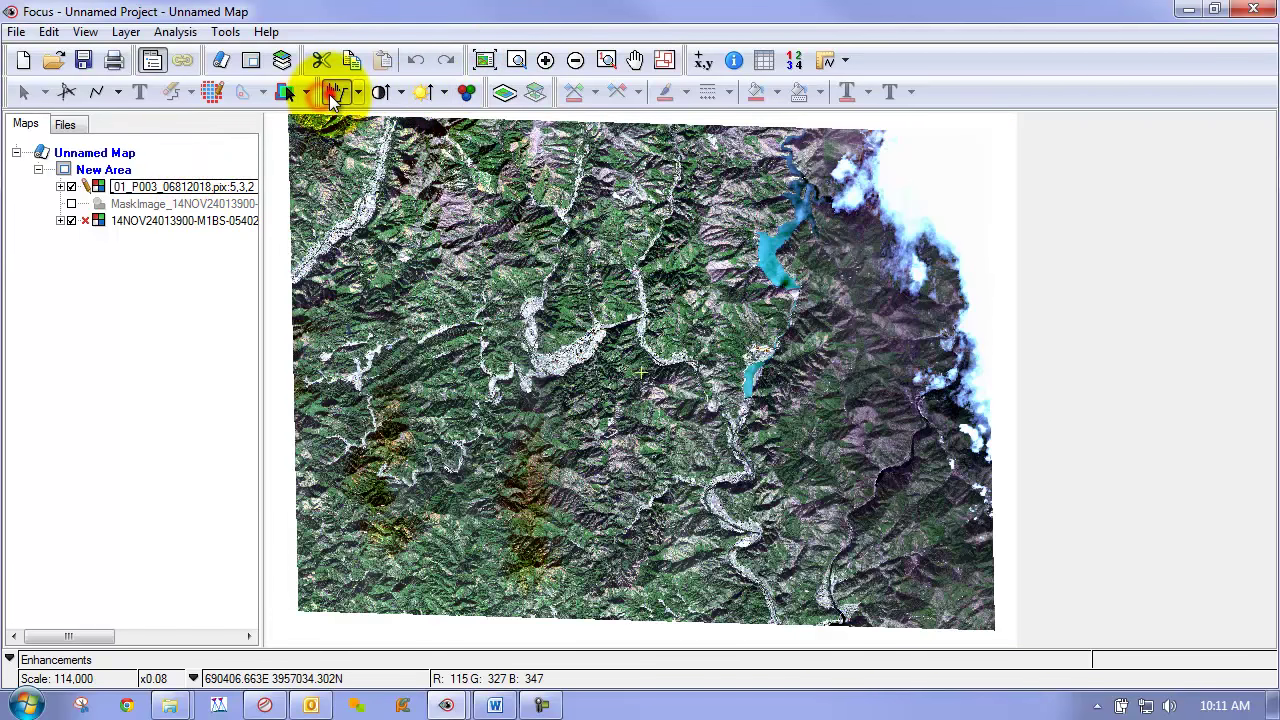
{"action": "left_click", "coordinate": [335, 95]}
Step: Toggle the HazeRemoved layer off and on repeatedly to compare it with the original hazy scene
{"action": "left_click", "coordinate": [71, 187]}
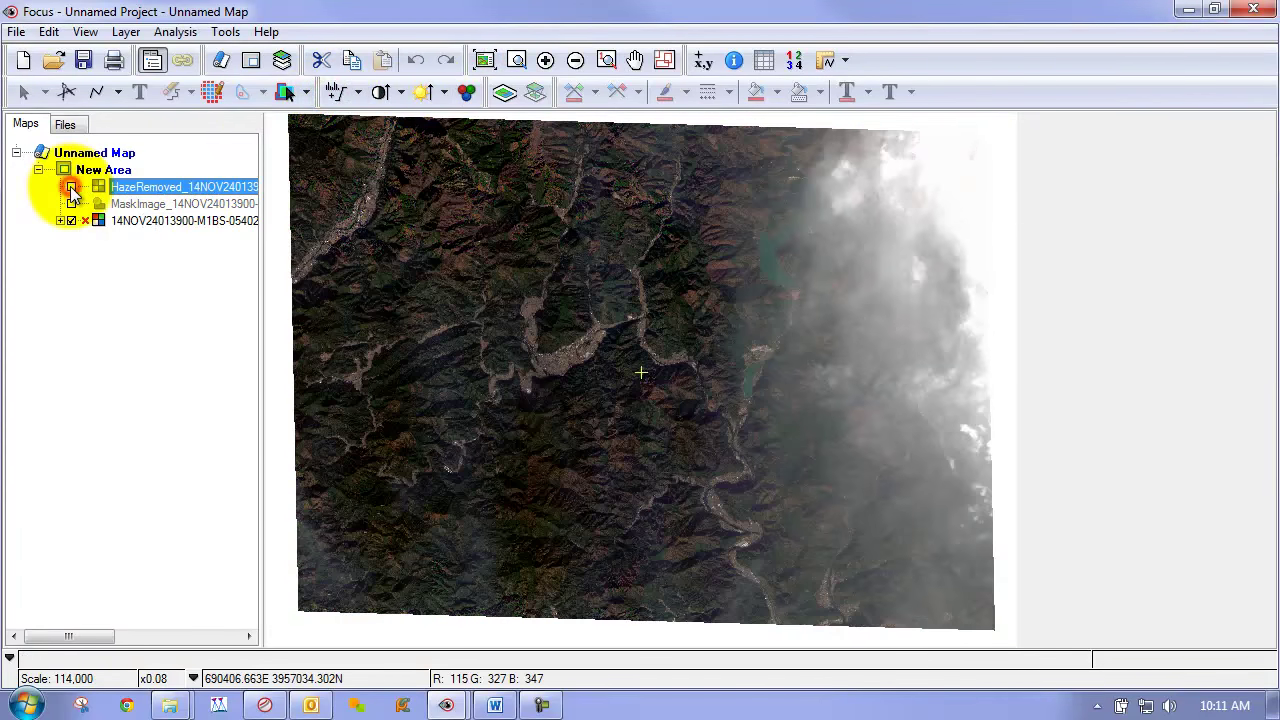
{"action": "left_click", "coordinate": [71, 187]}
{"action": "left_click", "coordinate": [71, 187]}
{"action": "left_click", "coordinate": [71, 187]}
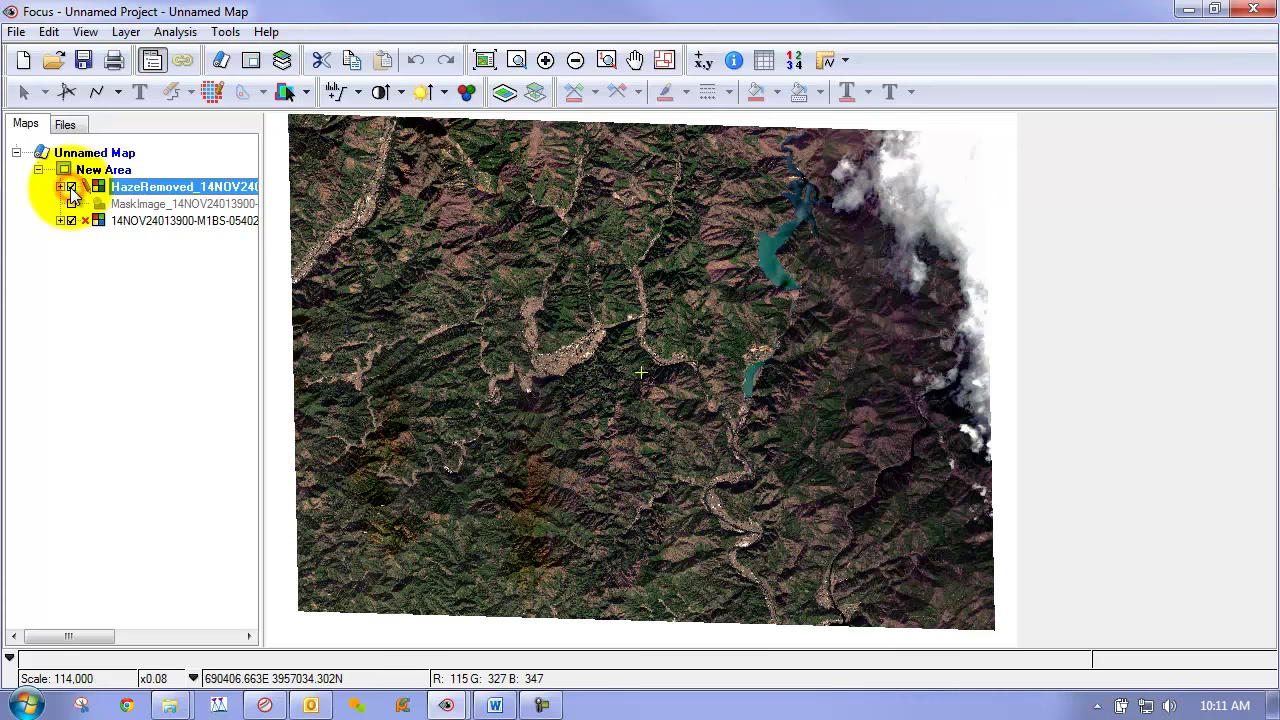
{"action": "left_click", "coordinate": [71, 187]}
{"action": "left_click", "coordinate": [71, 187]}
{"action": "left_click", "coordinate": [71, 187]}
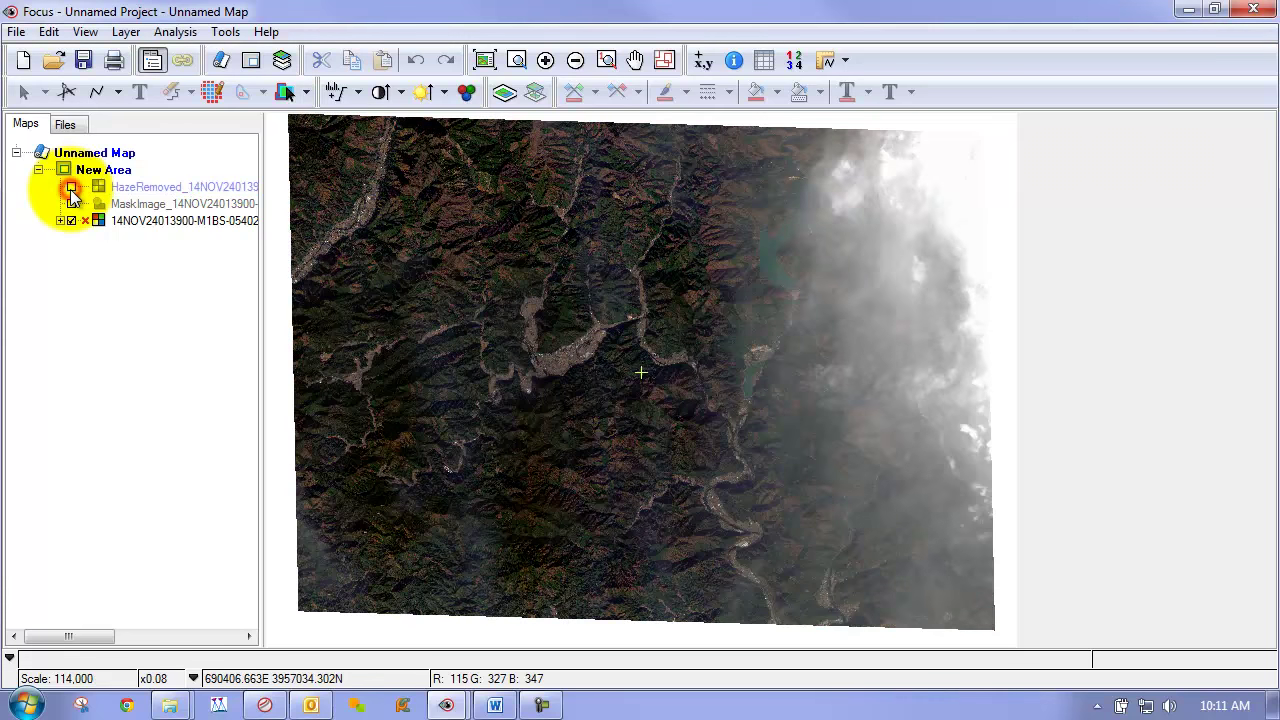
{"action": "left_click", "coordinate": [71, 187]}
{"action": "left_click", "coordinate": [71, 187]}
{"action": "left_click", "coordinate": [71, 187]}
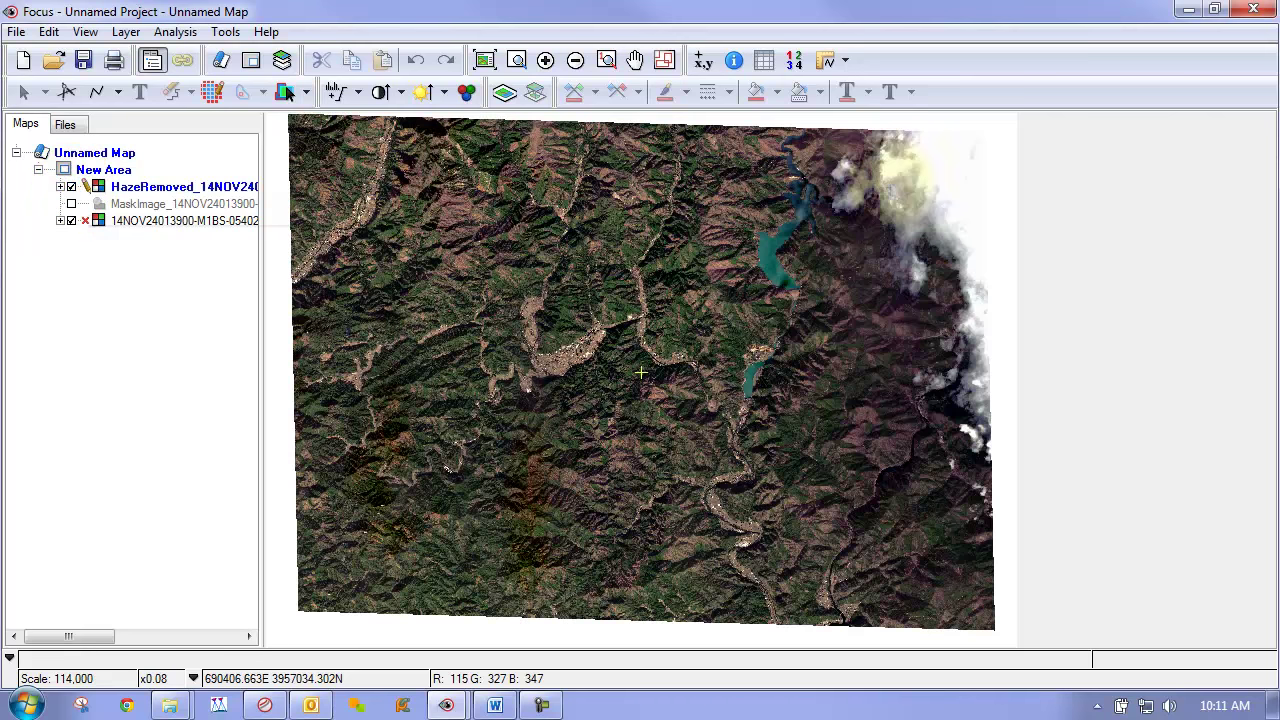